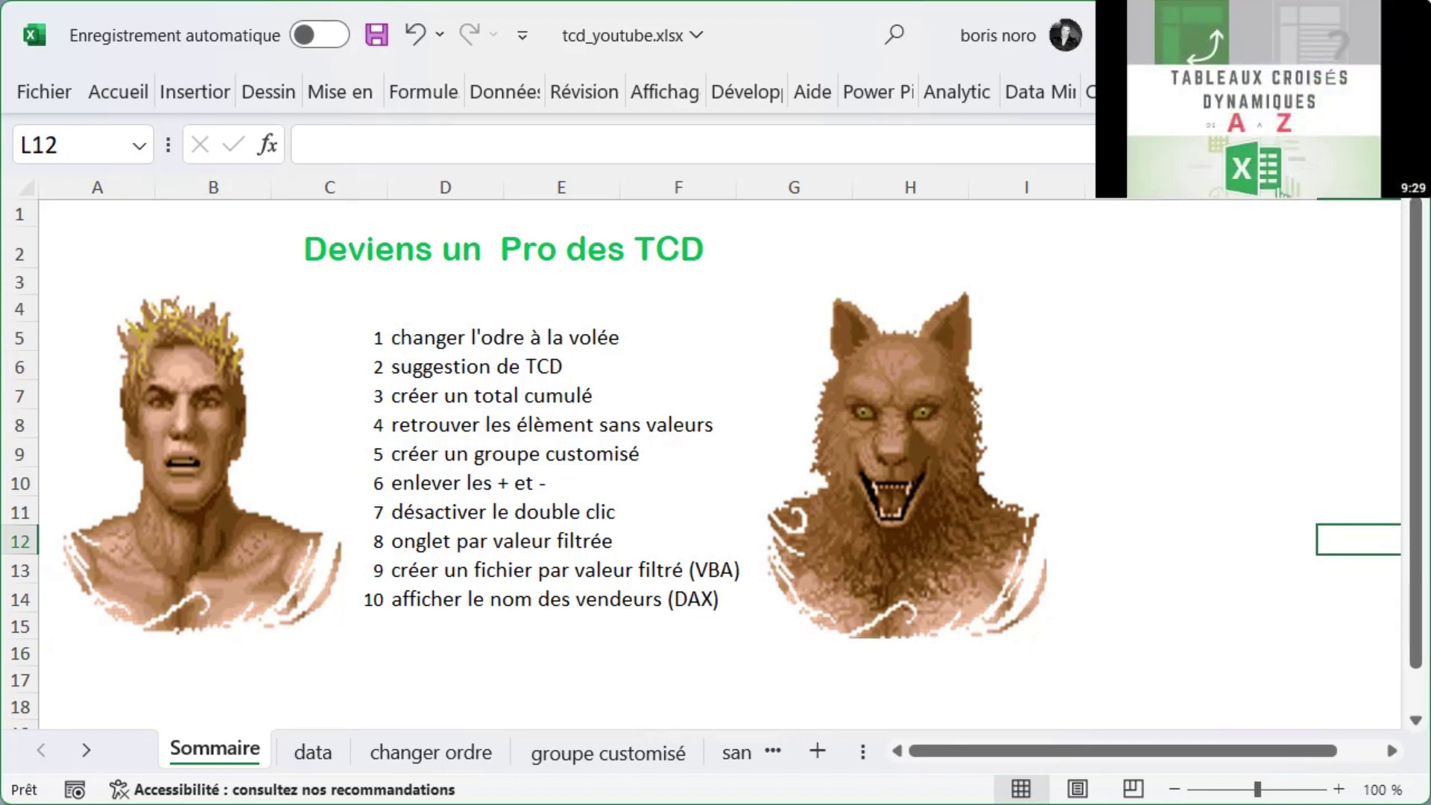
# Step: Pick the first tip on the Sommaire sheet and go to the data sheet
pyautogui.click(506, 336)
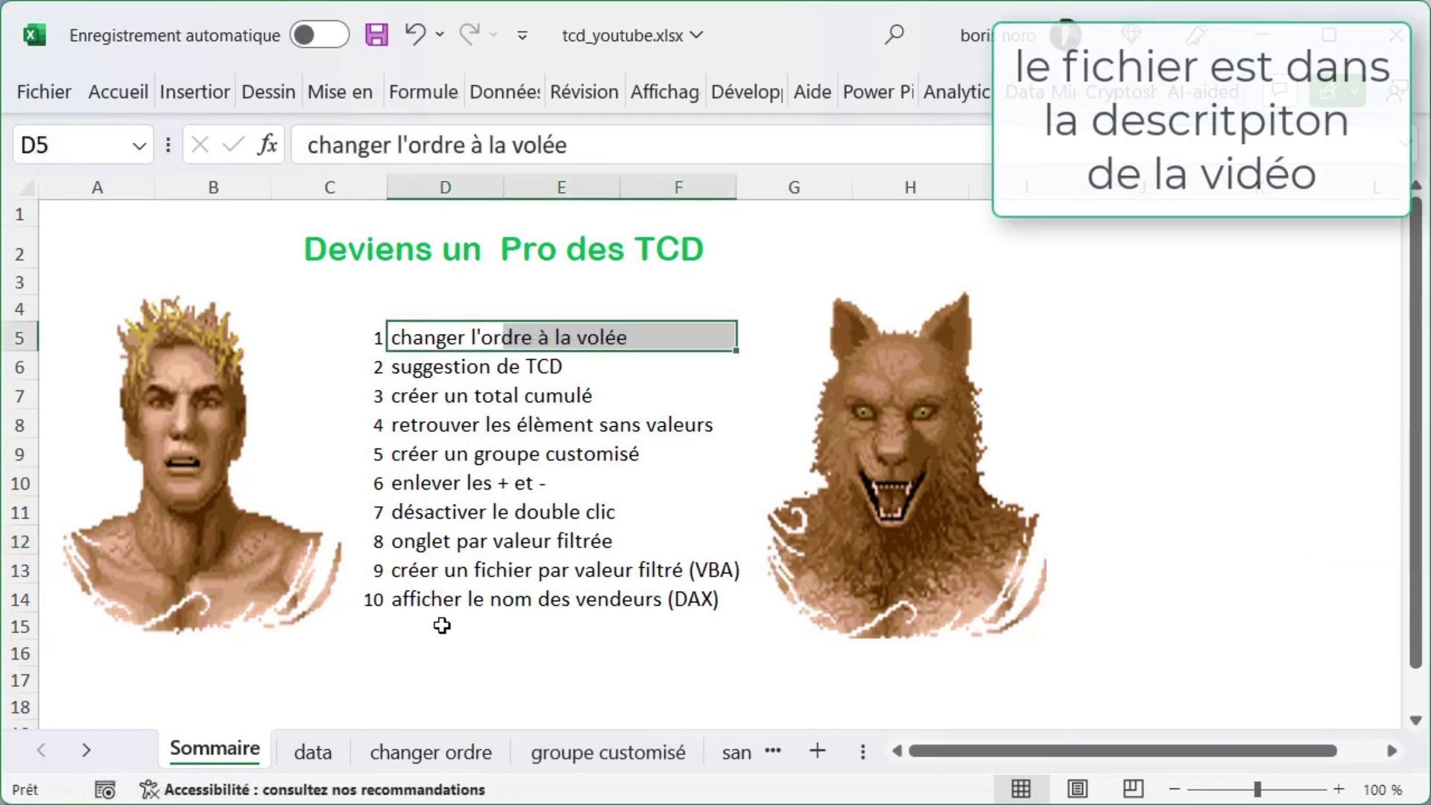
pyautogui.click(316, 752)
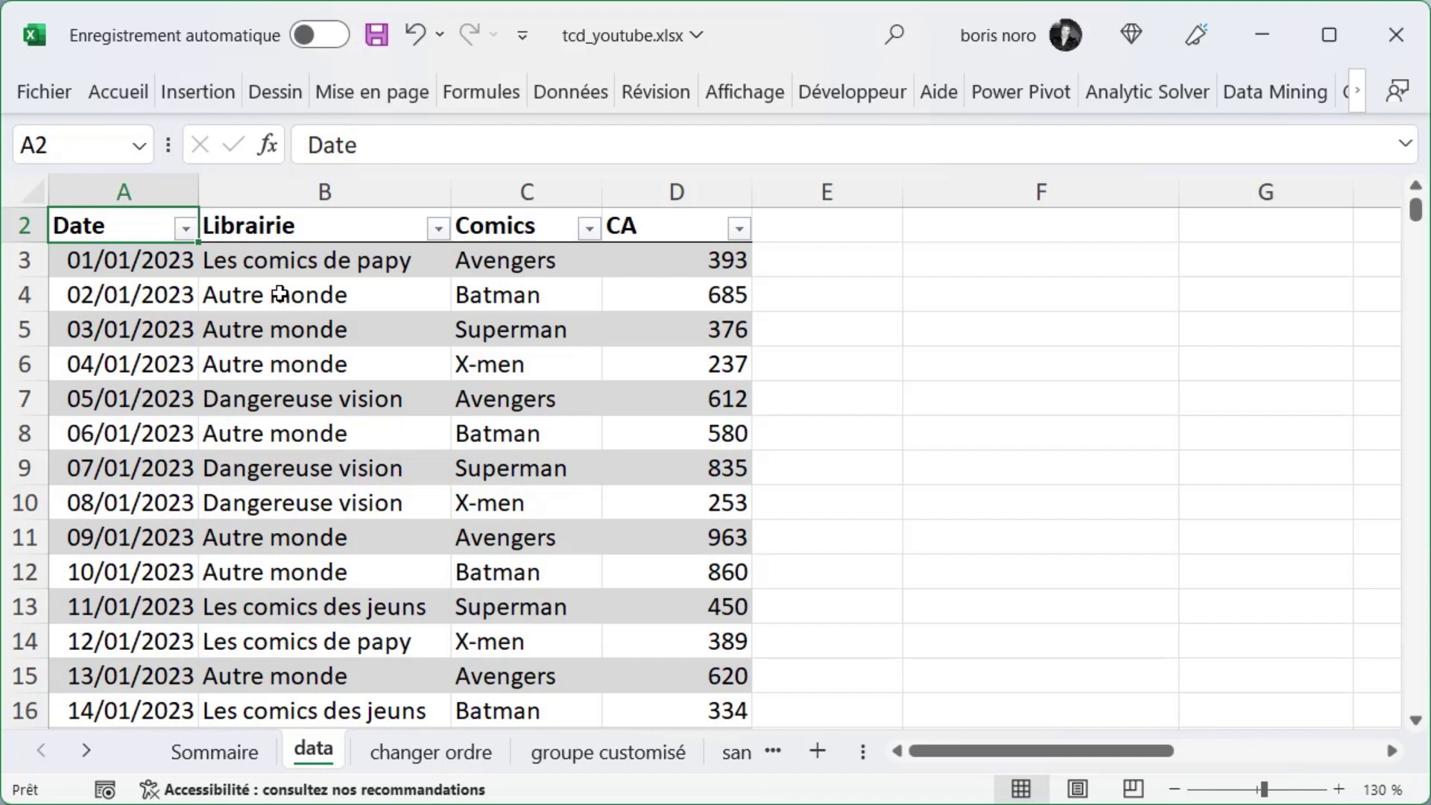
# Step: Insert a pivot table from the sales table at cell B5 of the 'changer ordre' sheet
pyautogui.click(280, 293)
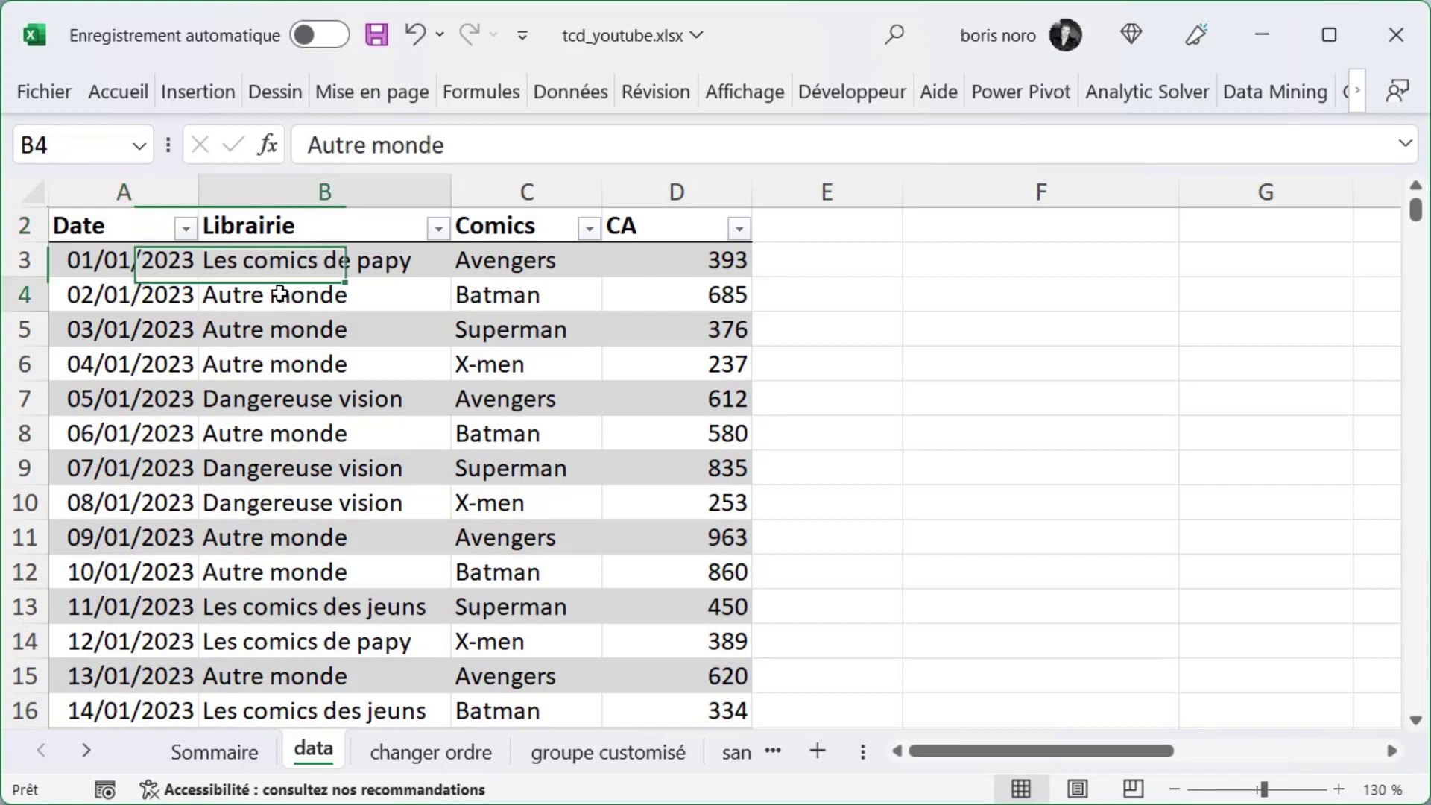
pyautogui.click(194, 88)
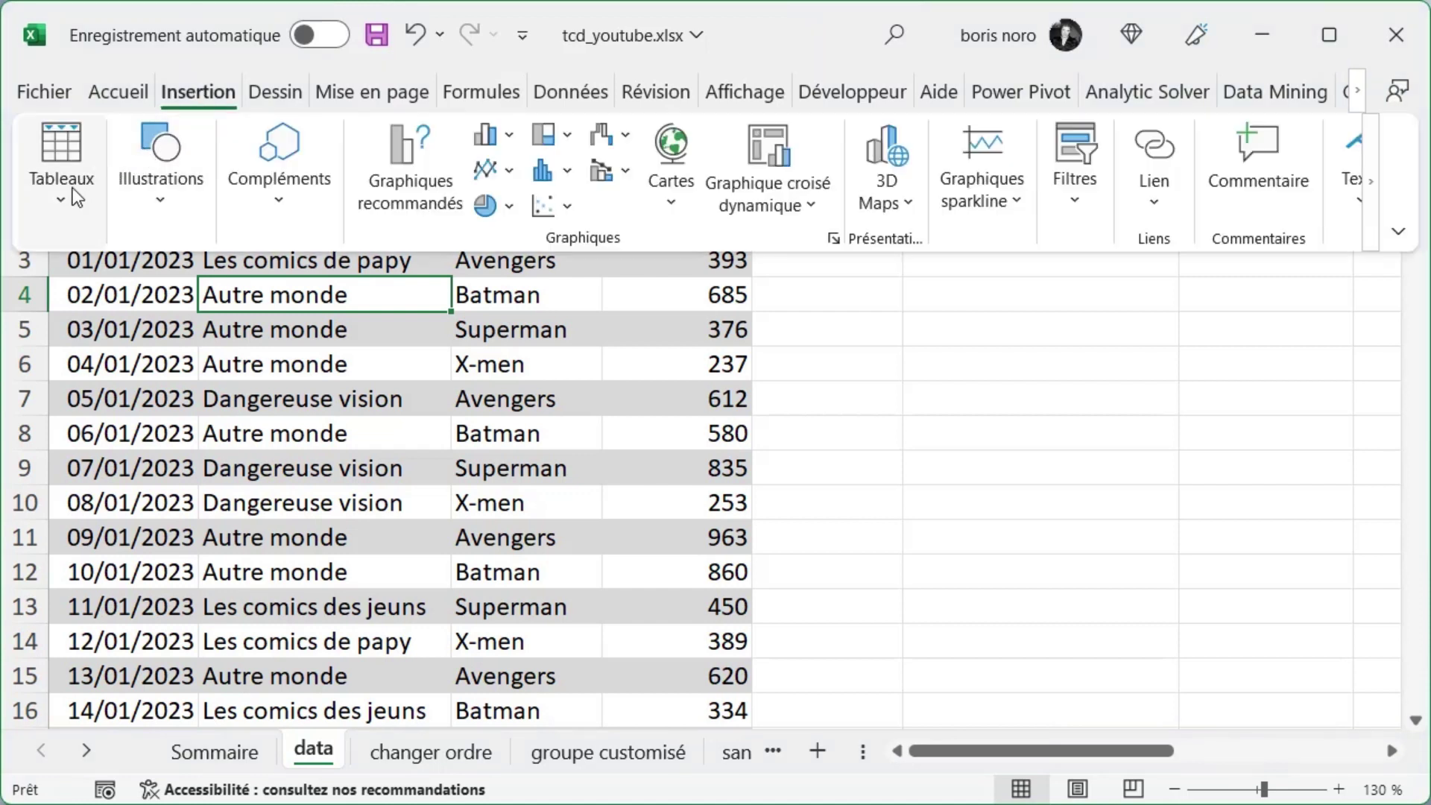
pyautogui.click(64, 194)
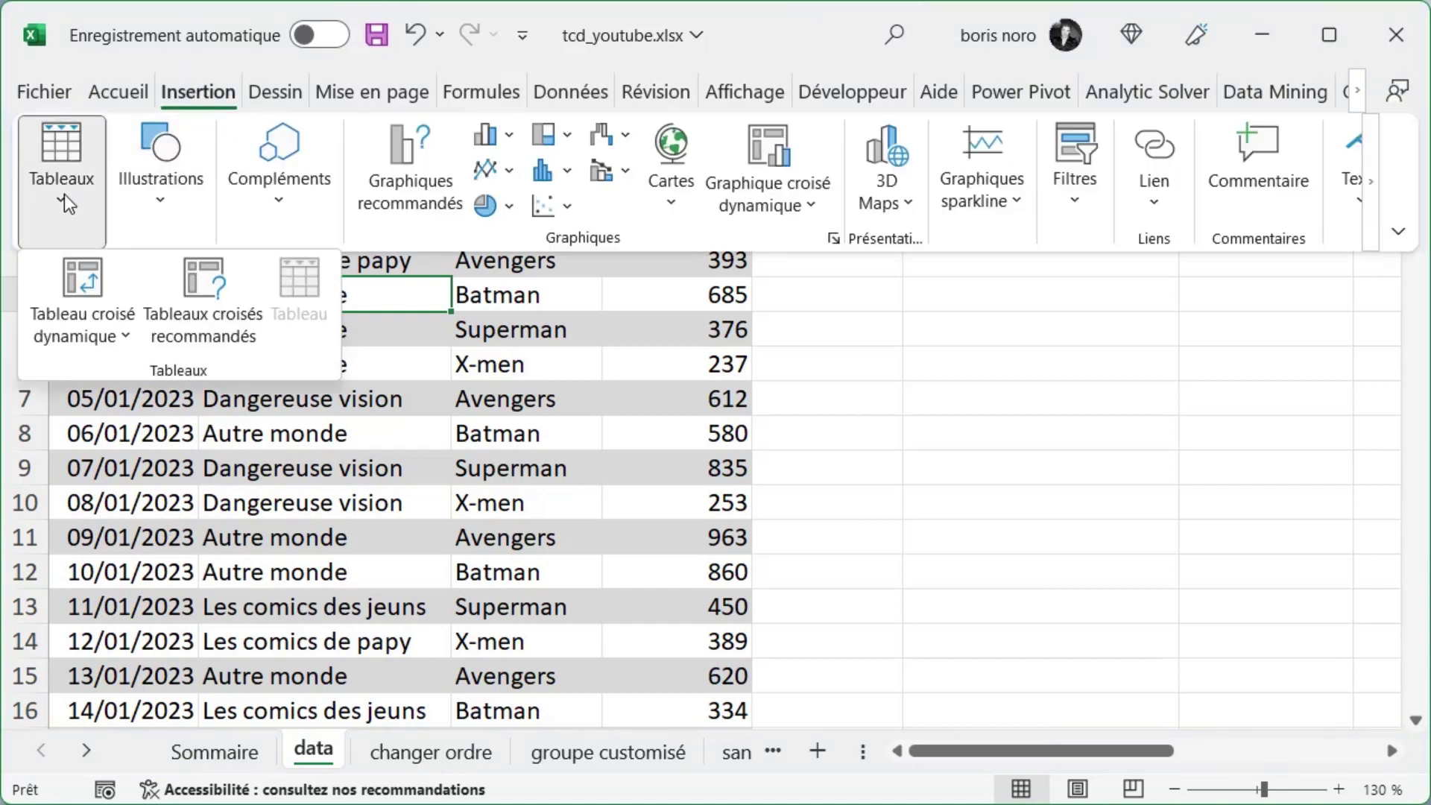
pyautogui.click(88, 319)
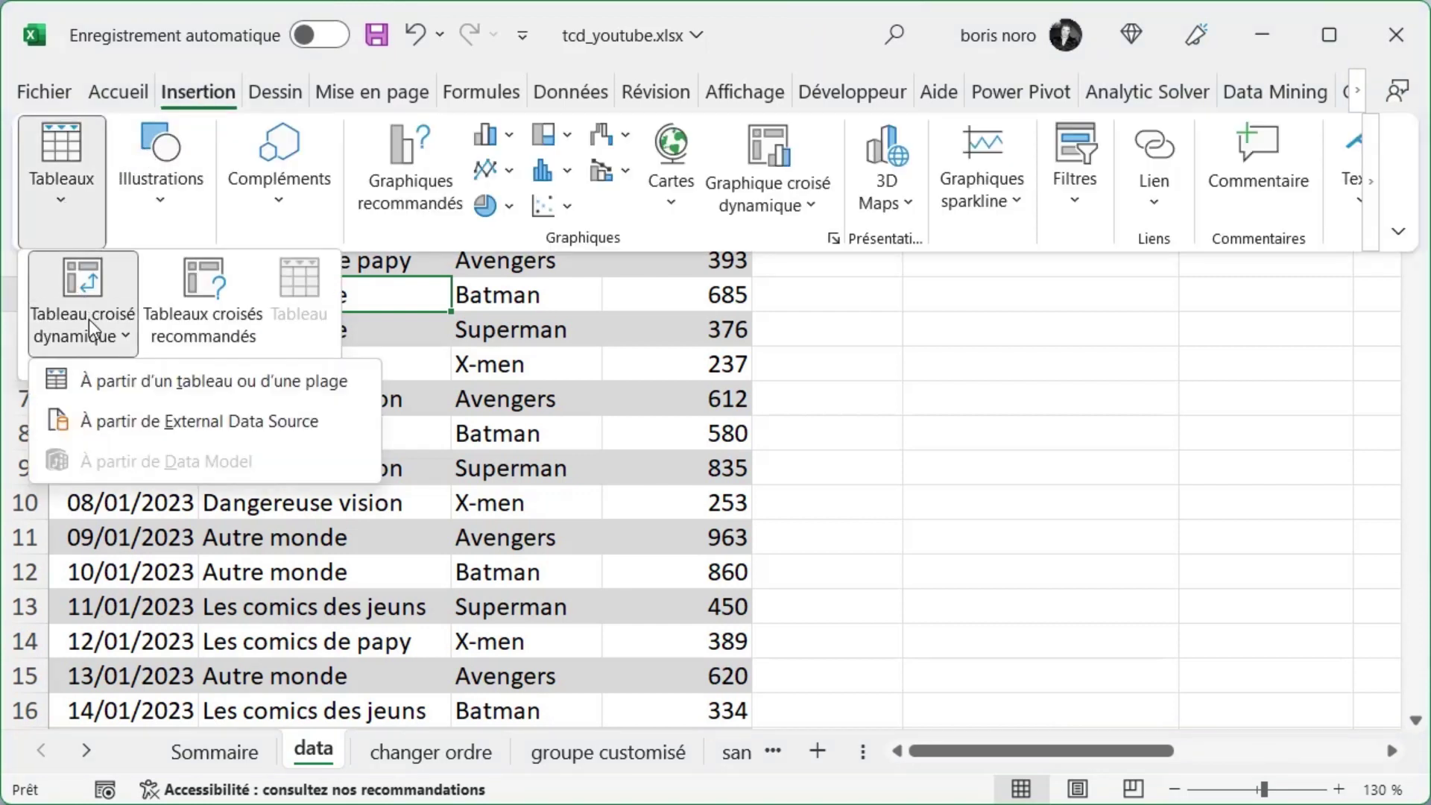
pyautogui.click(91, 383)
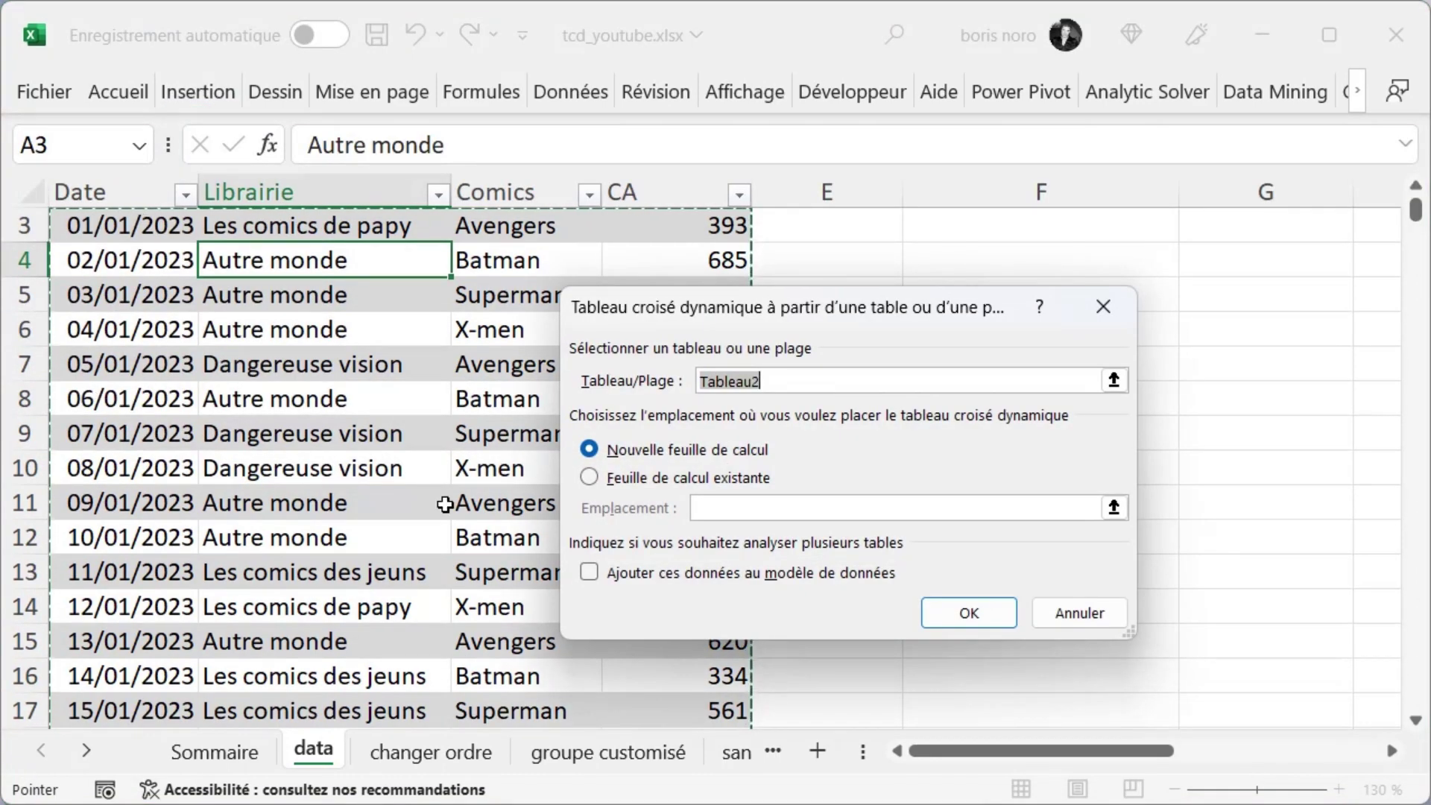
pyautogui.click(589, 477)
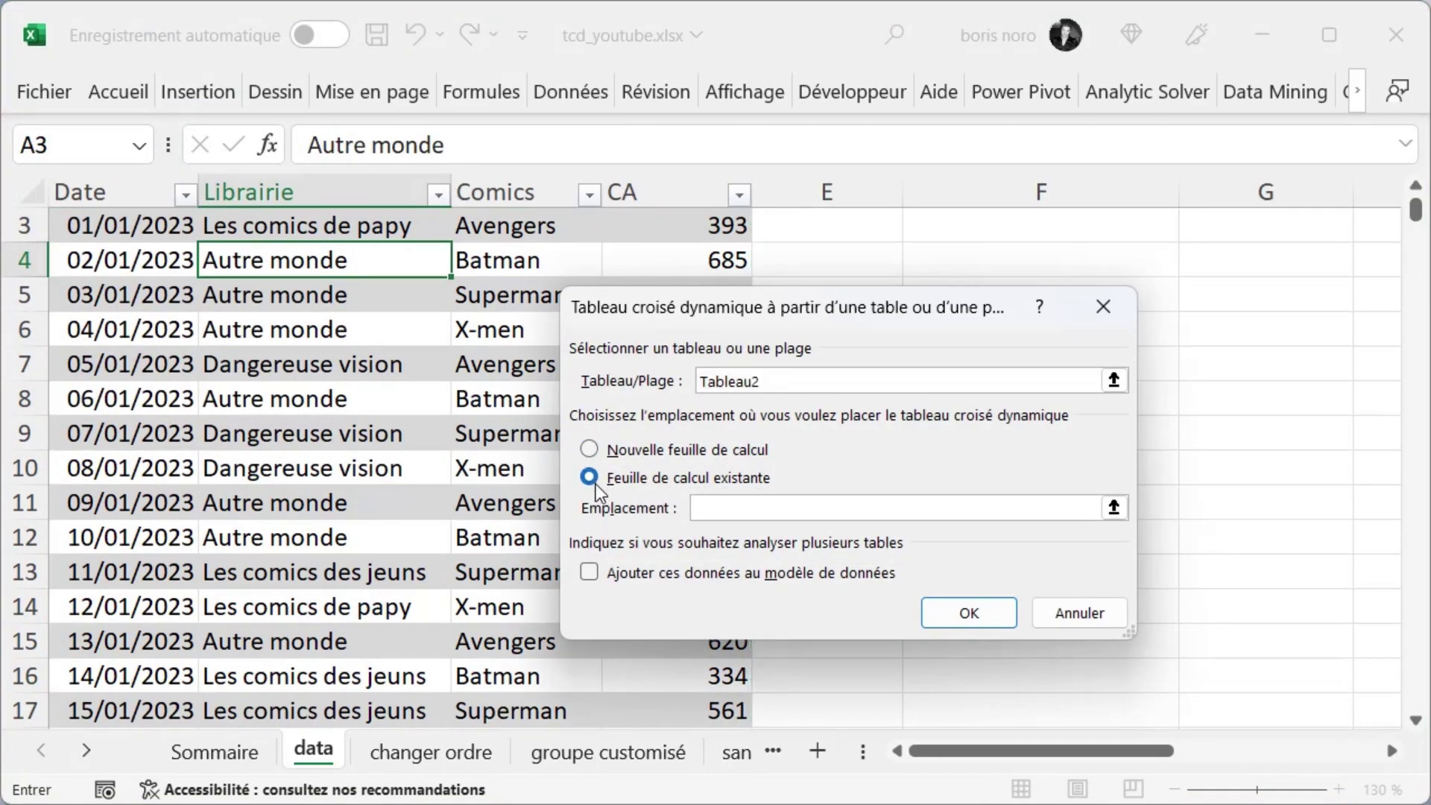
pyautogui.click(1112, 509)
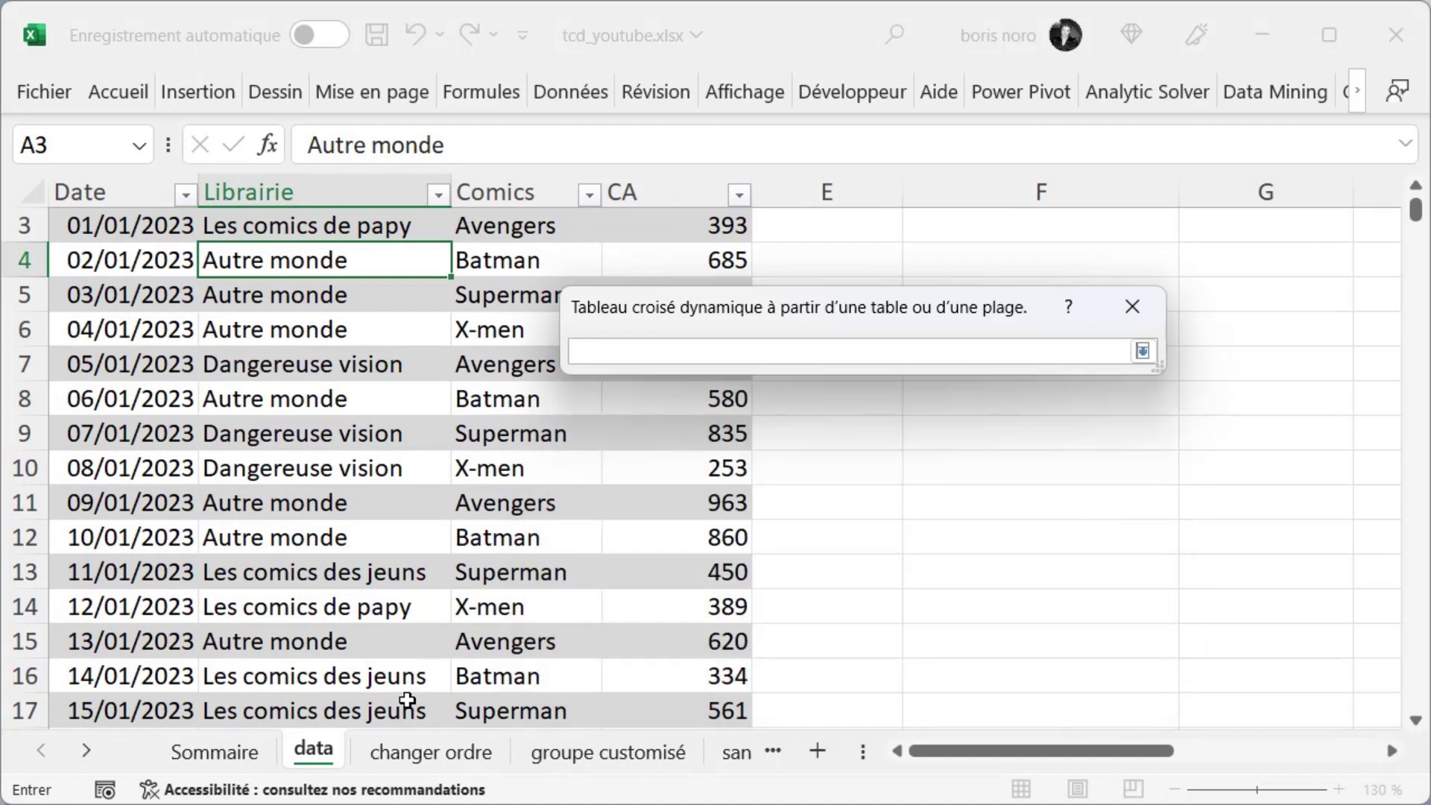
pyautogui.click(399, 753)
pyautogui.click(200, 325)
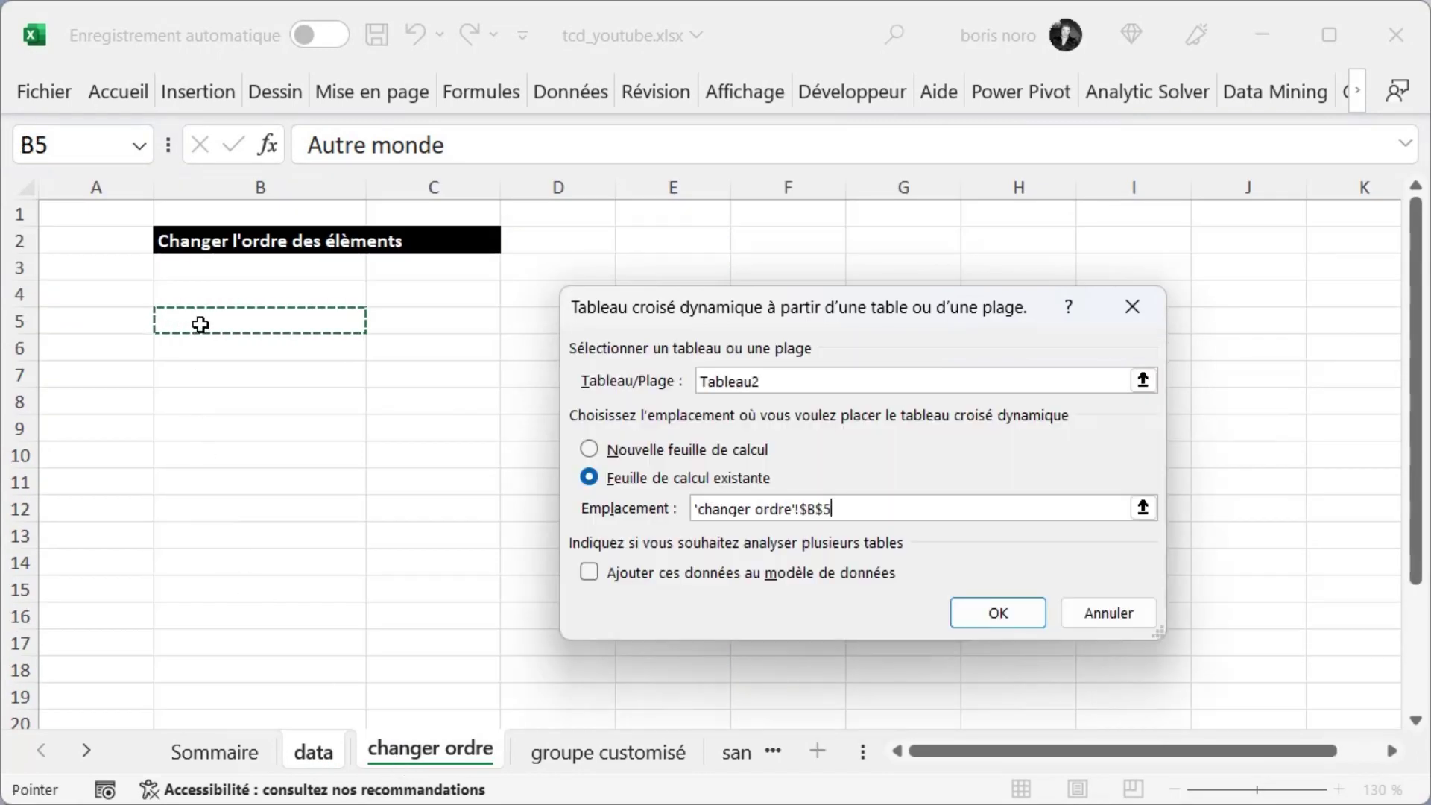
pyautogui.click(980, 614)
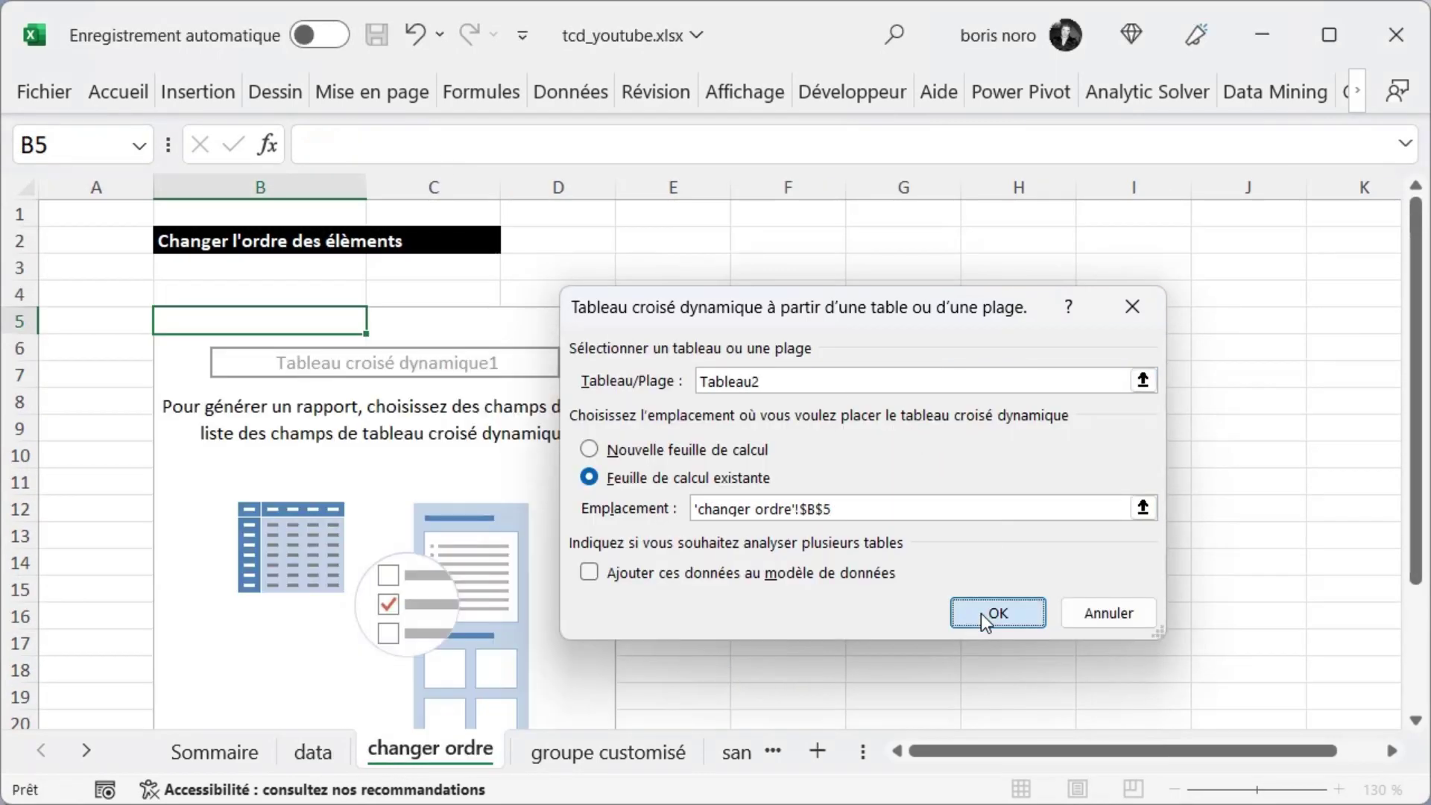
# Step: Put Librairie and Comics in the rows and CA in the values
pyautogui.click(694, 248)
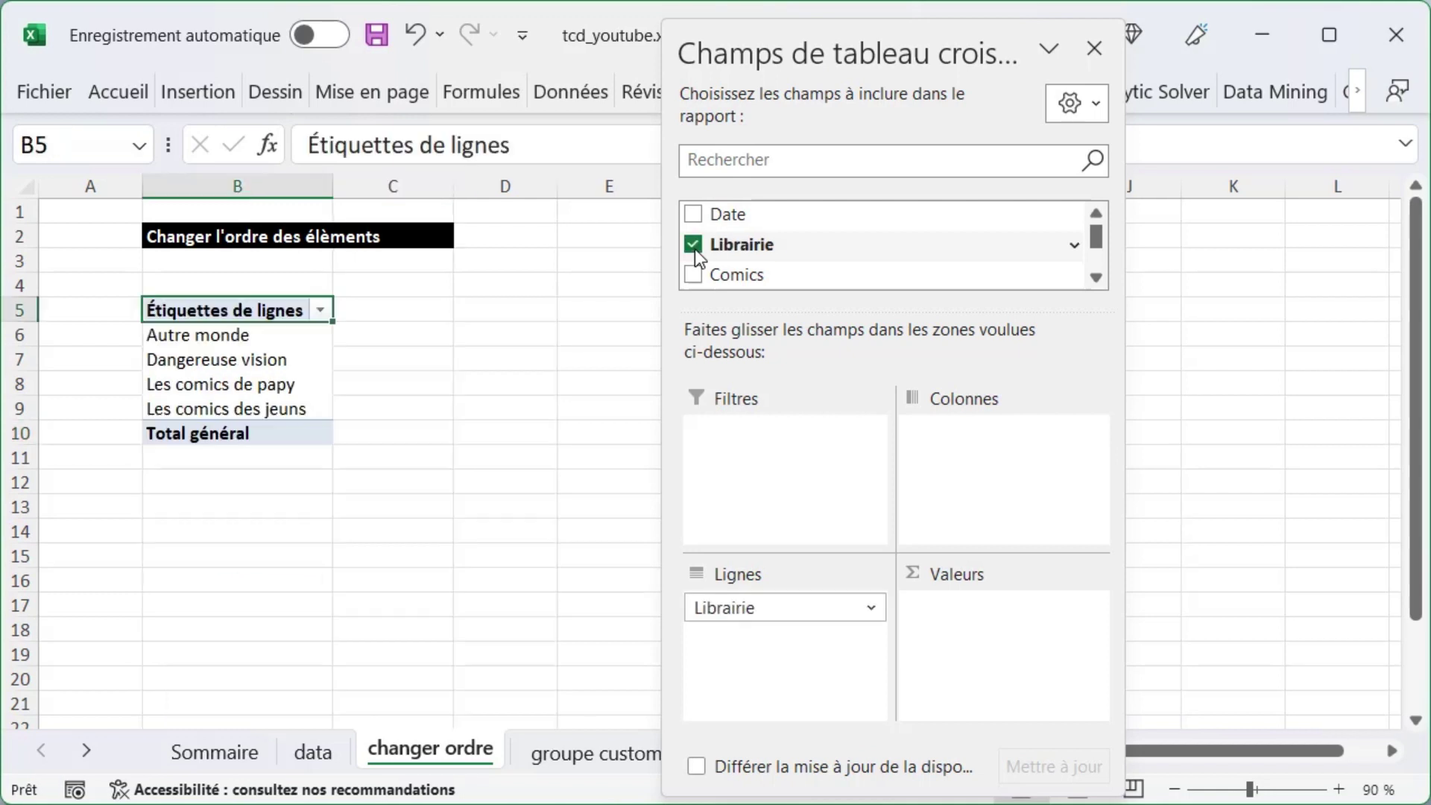
pyautogui.click(693, 274)
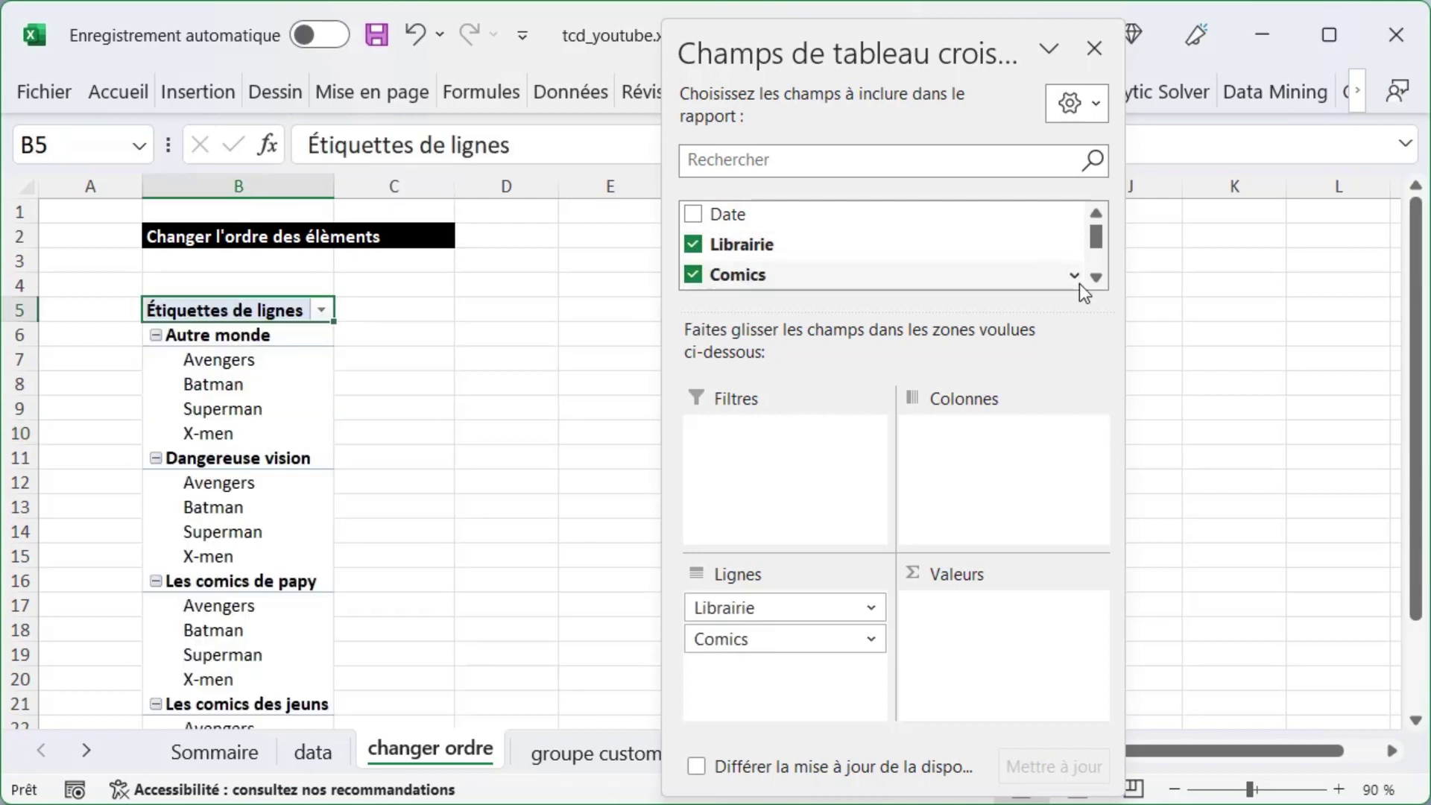
pyautogui.scroll(-2, 1079, 284)
pyautogui.moveTo(690, 240); pyautogui.dragTo(951, 630)
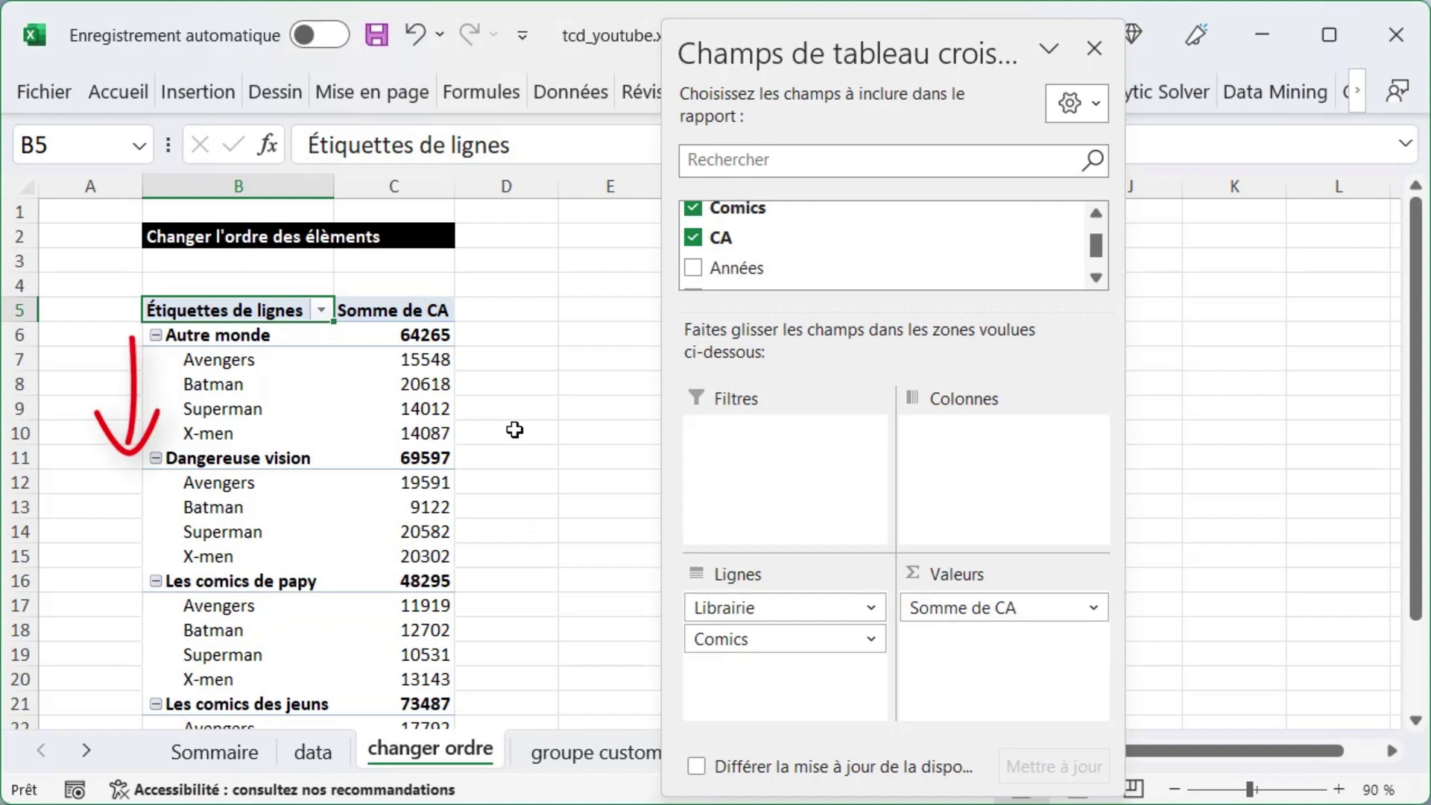
# Step: Reorder the comics by typing Batman and Superman over the row labels ahead of Avengers
pyautogui.press('Down')
pyautogui.press('Down')
pyautogui.press('Down')
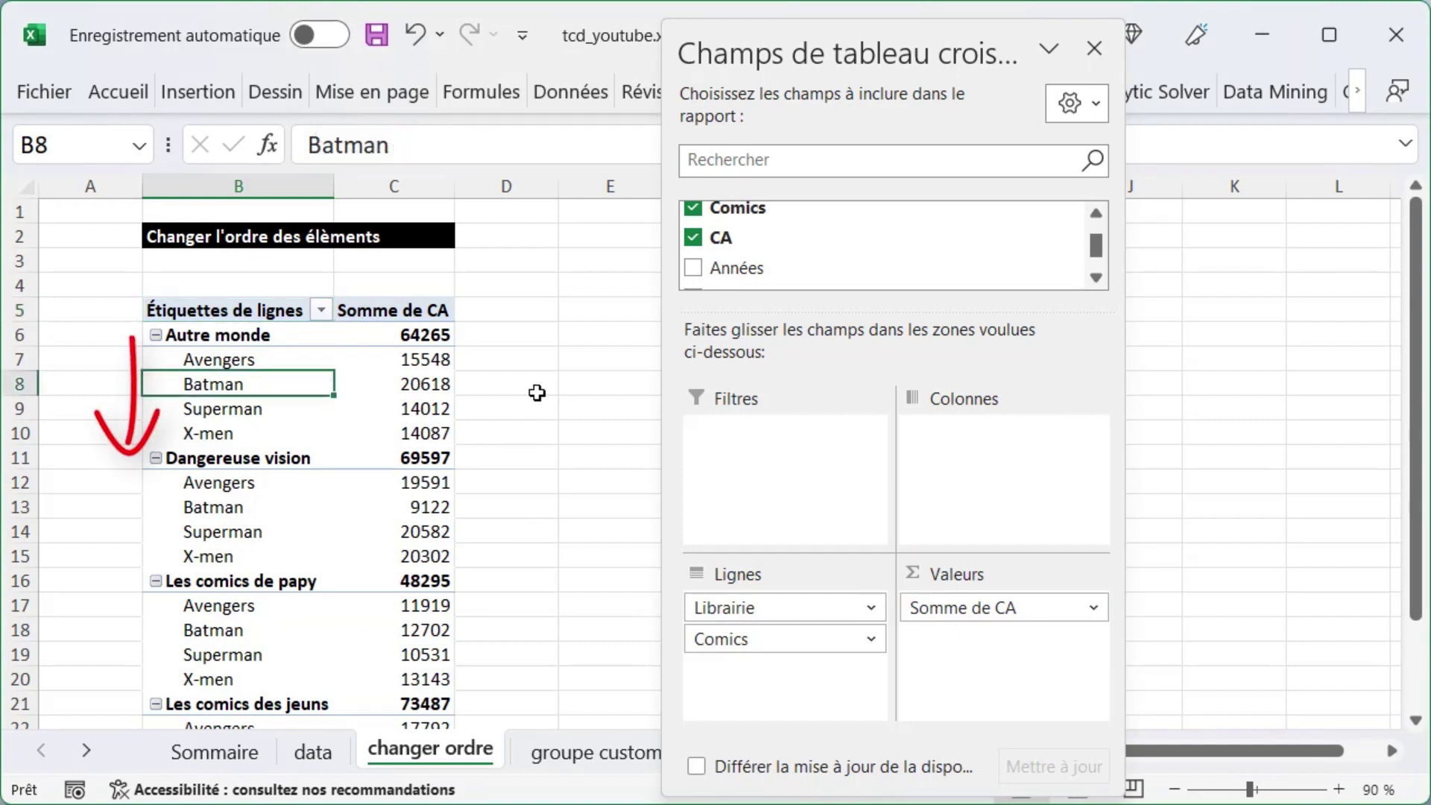
pyautogui.click(224, 361)
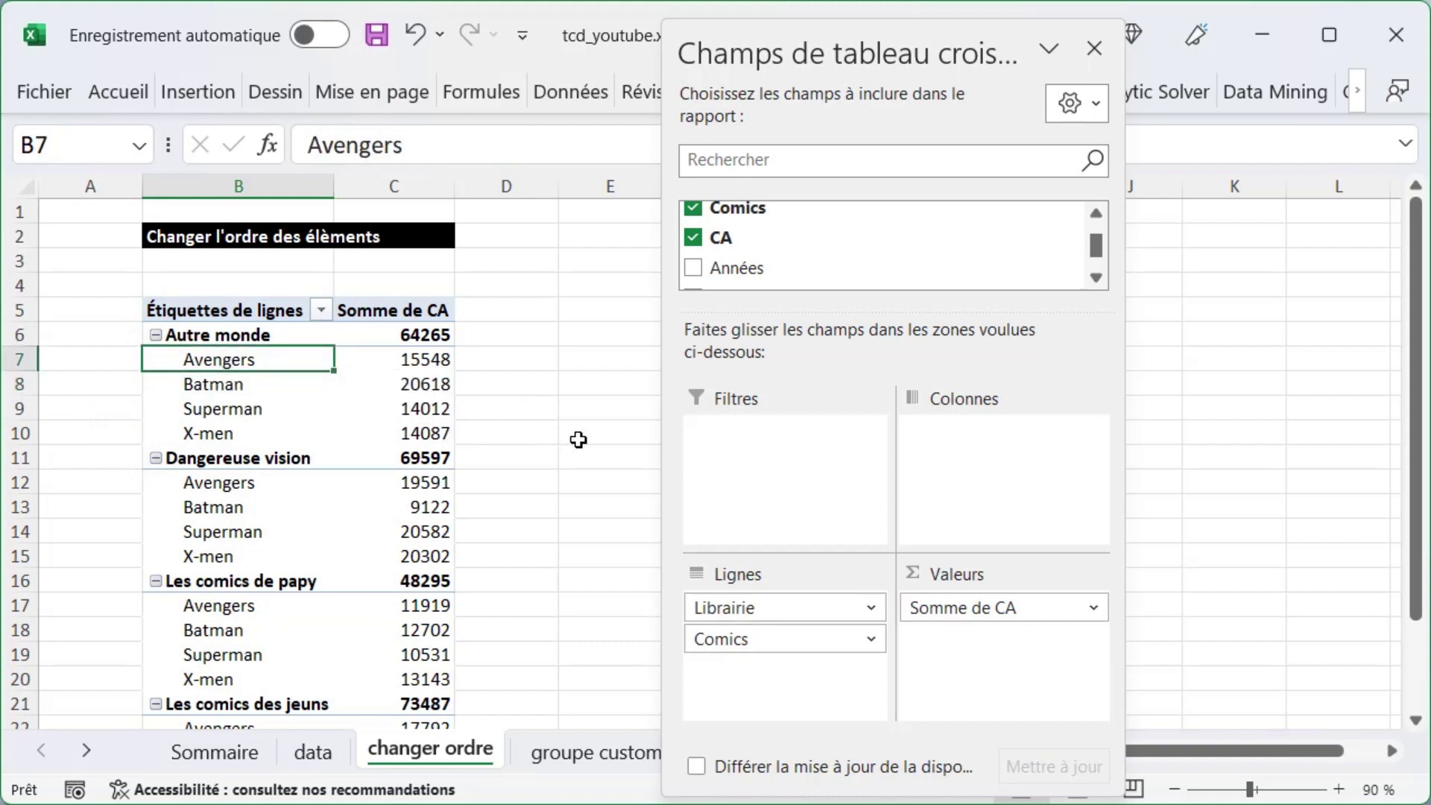
pyautogui.write('Batman')
pyautogui.press('Return')
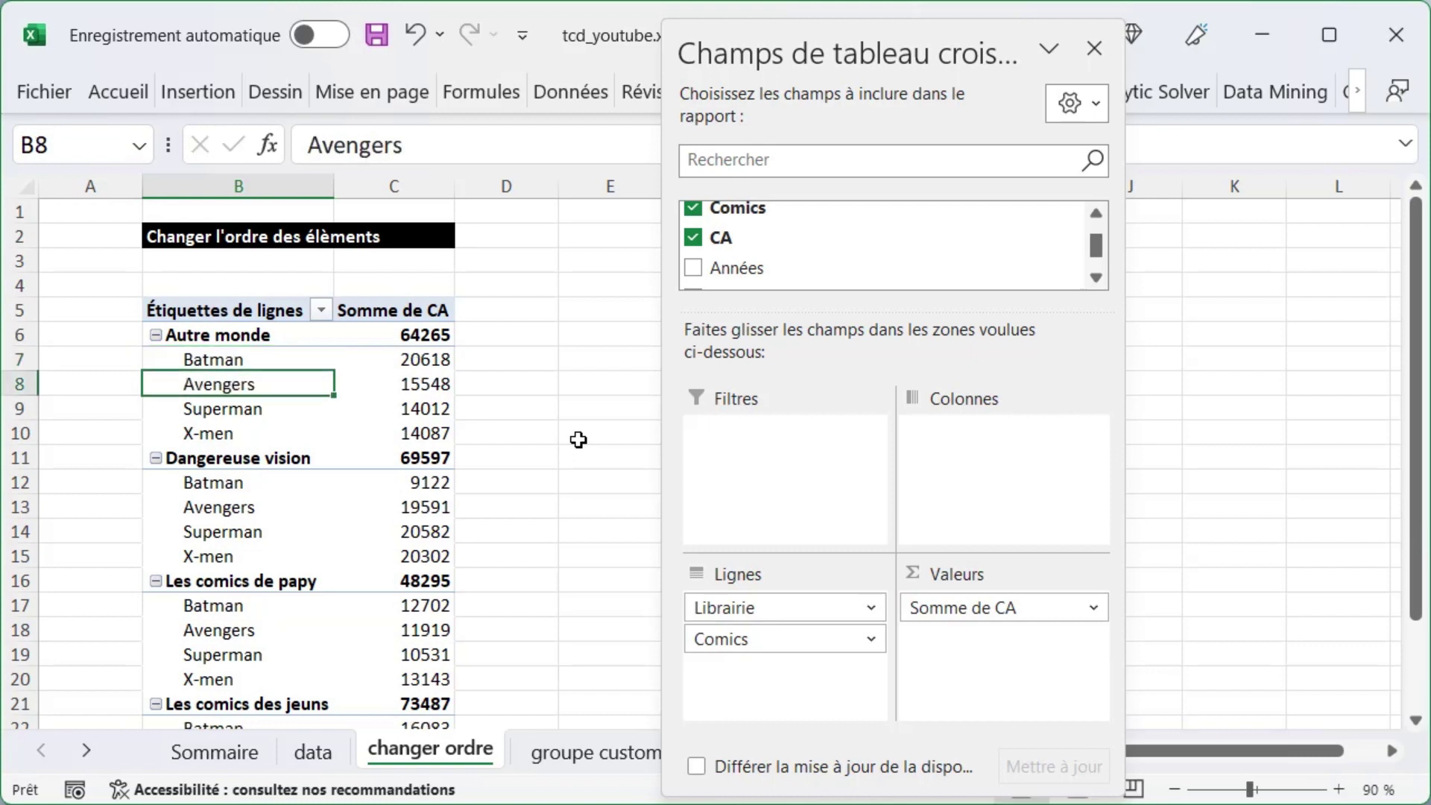
pyautogui.write('SUperman')
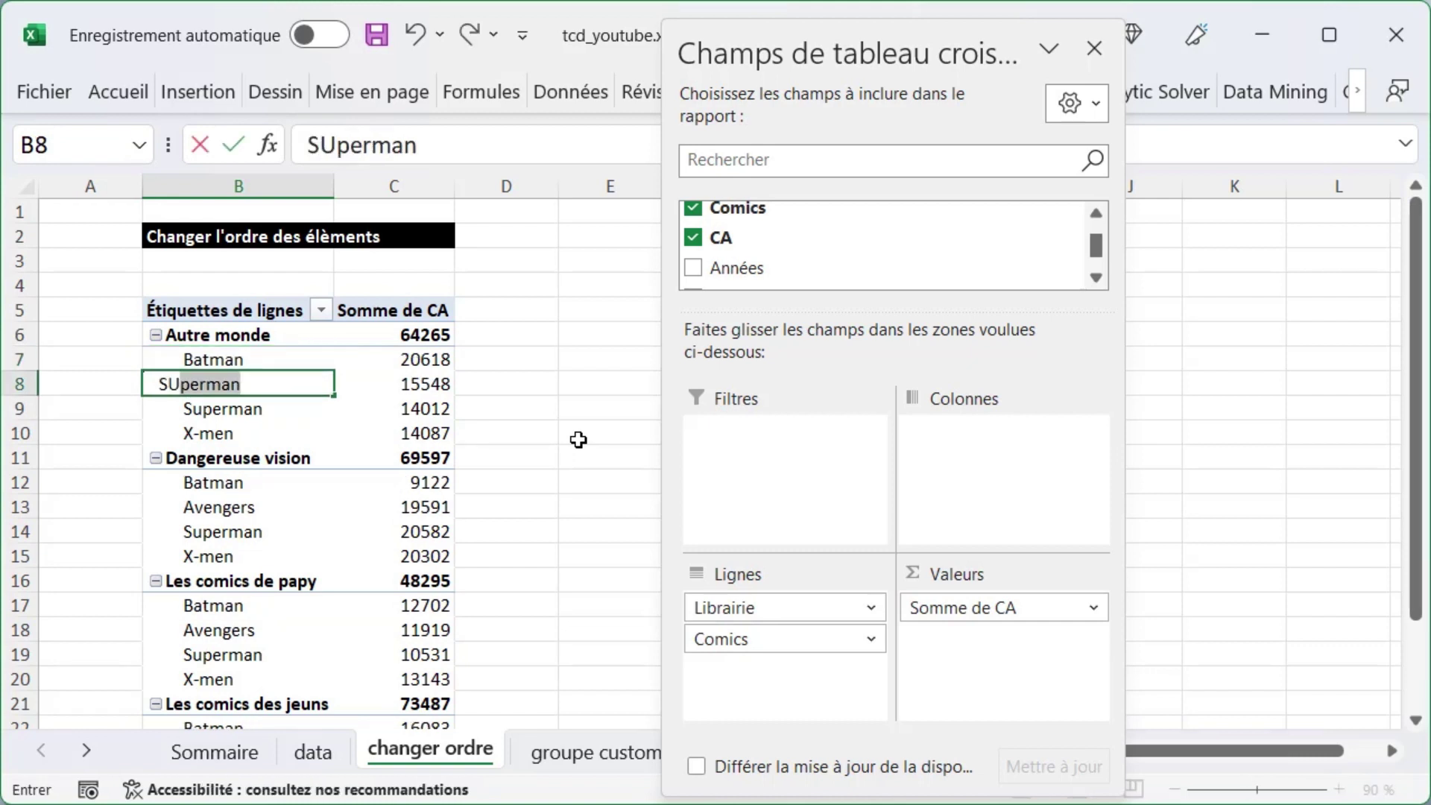
pyautogui.press('Return')
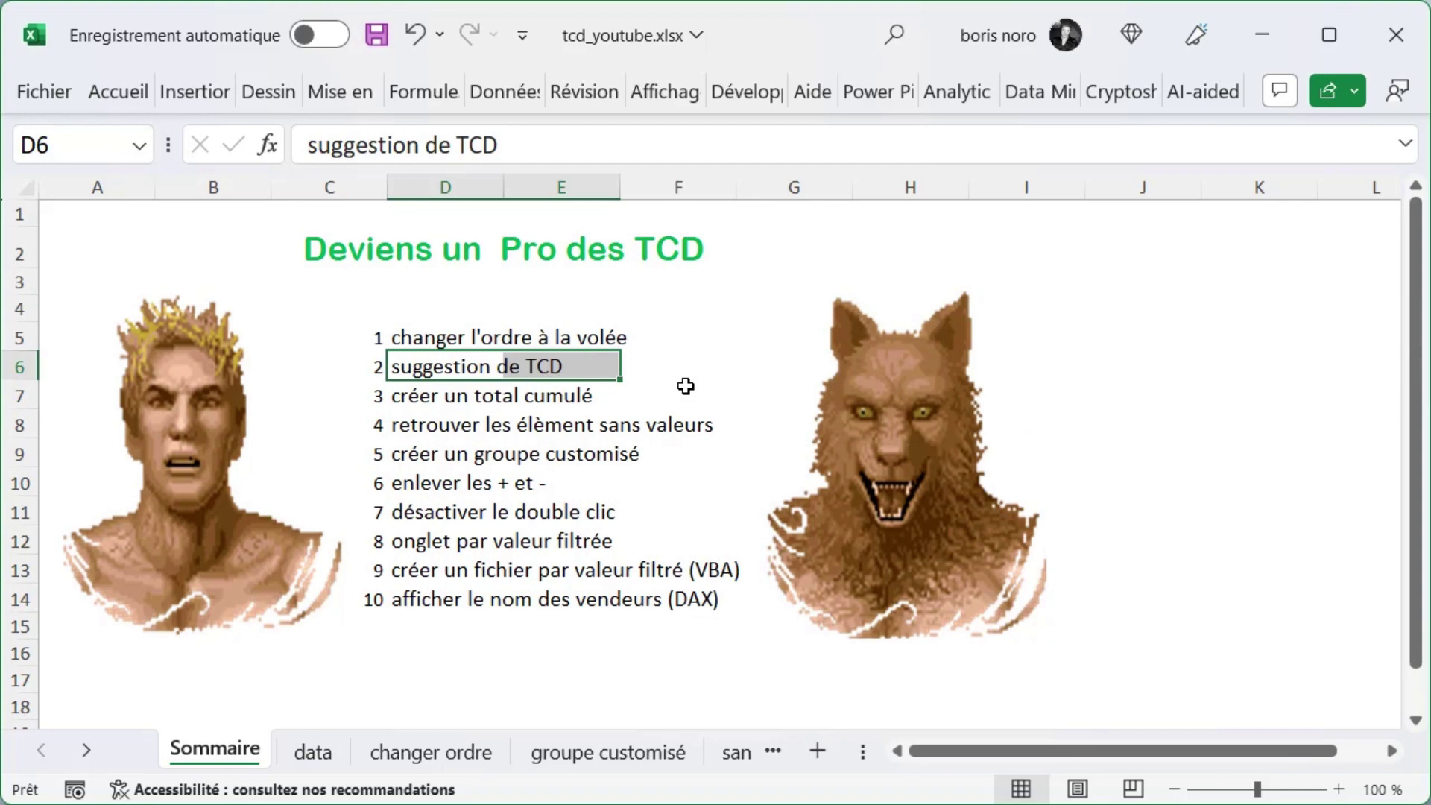
# Step: Browse the recommended pivot tables suggested for the data sheet's sales table
pyautogui.click(313, 751)
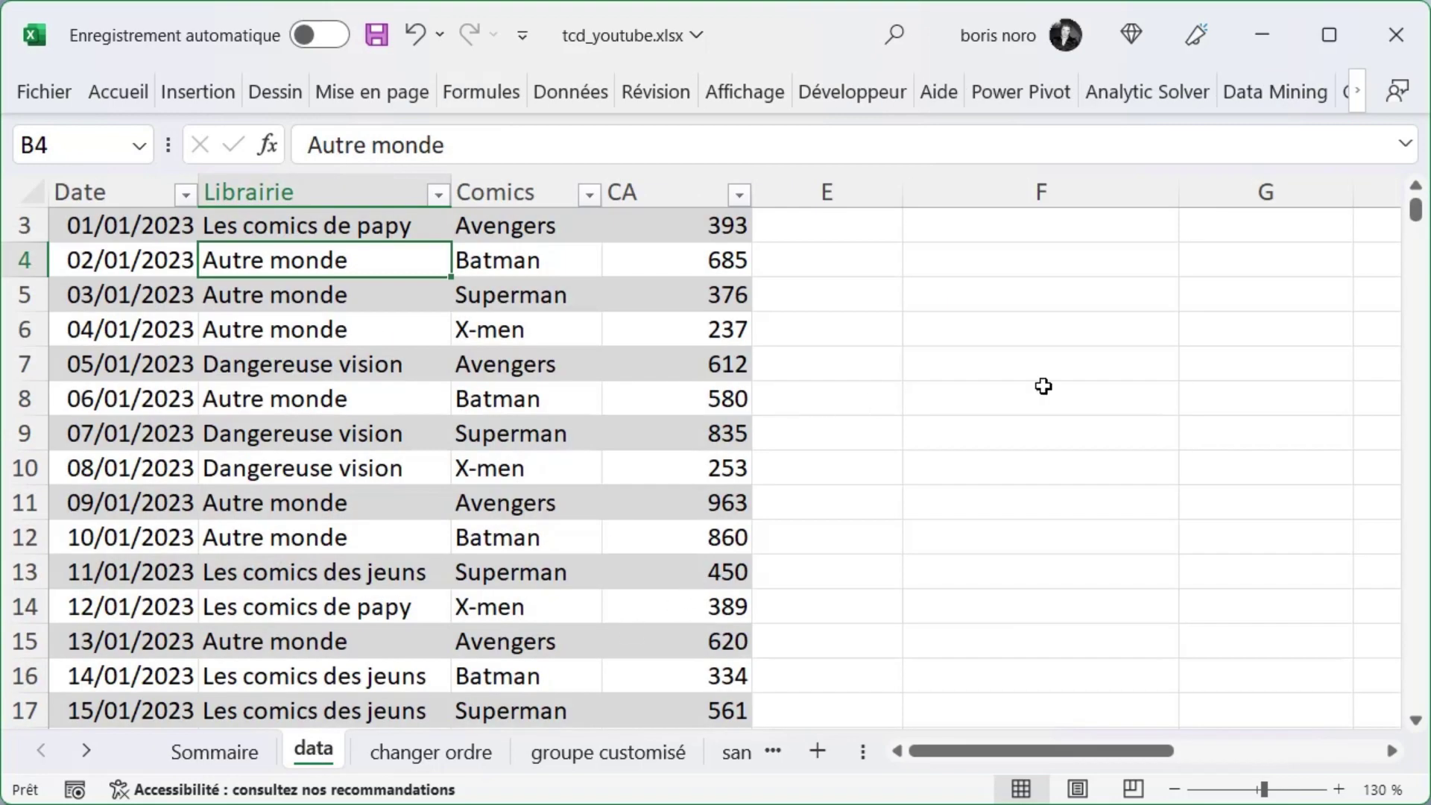
pyautogui.scroll(1, 1063, 373)
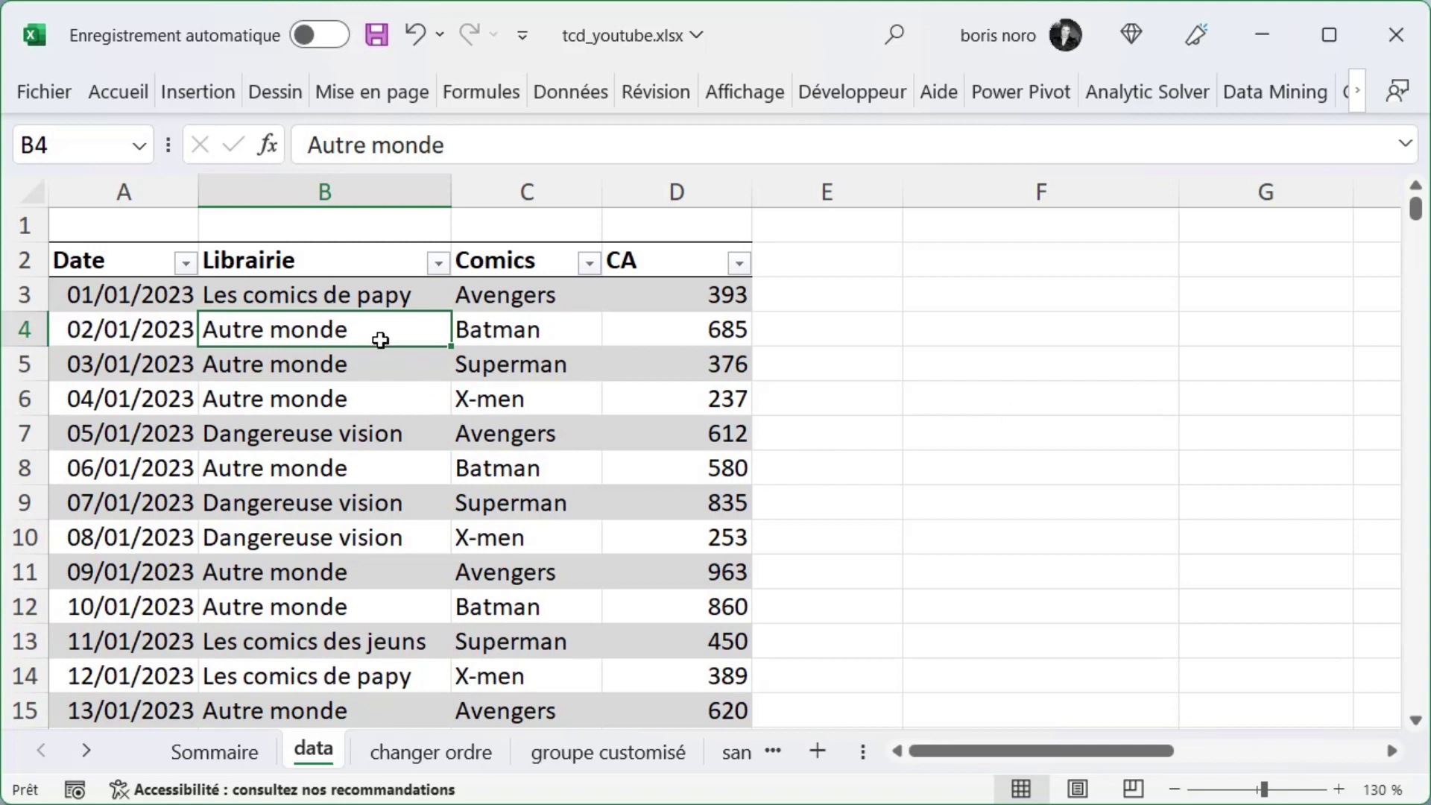
pyautogui.click(189, 95)
pyautogui.click(67, 171)
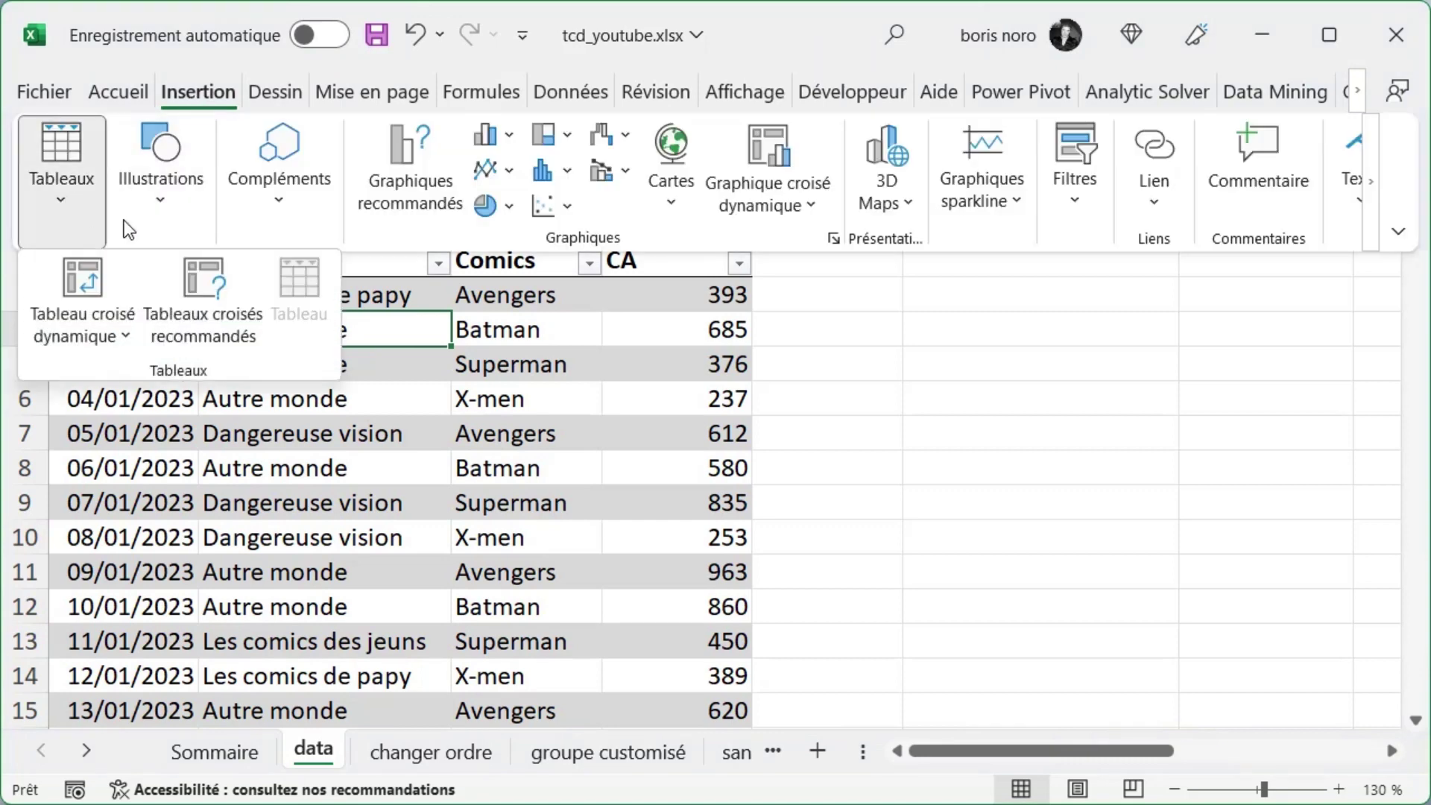
pyautogui.click(201, 289)
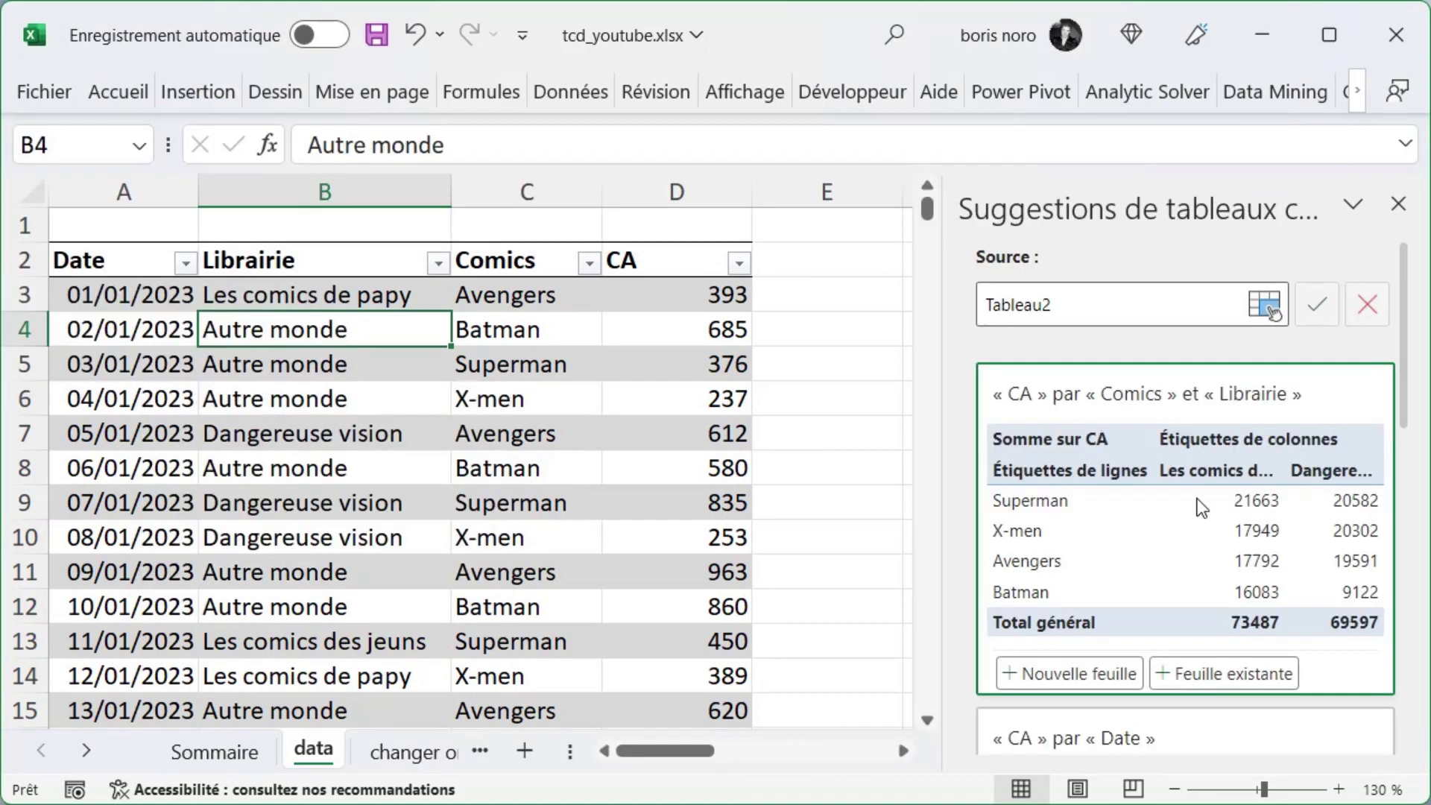
pyautogui.scroll(-1, 1413, 395)
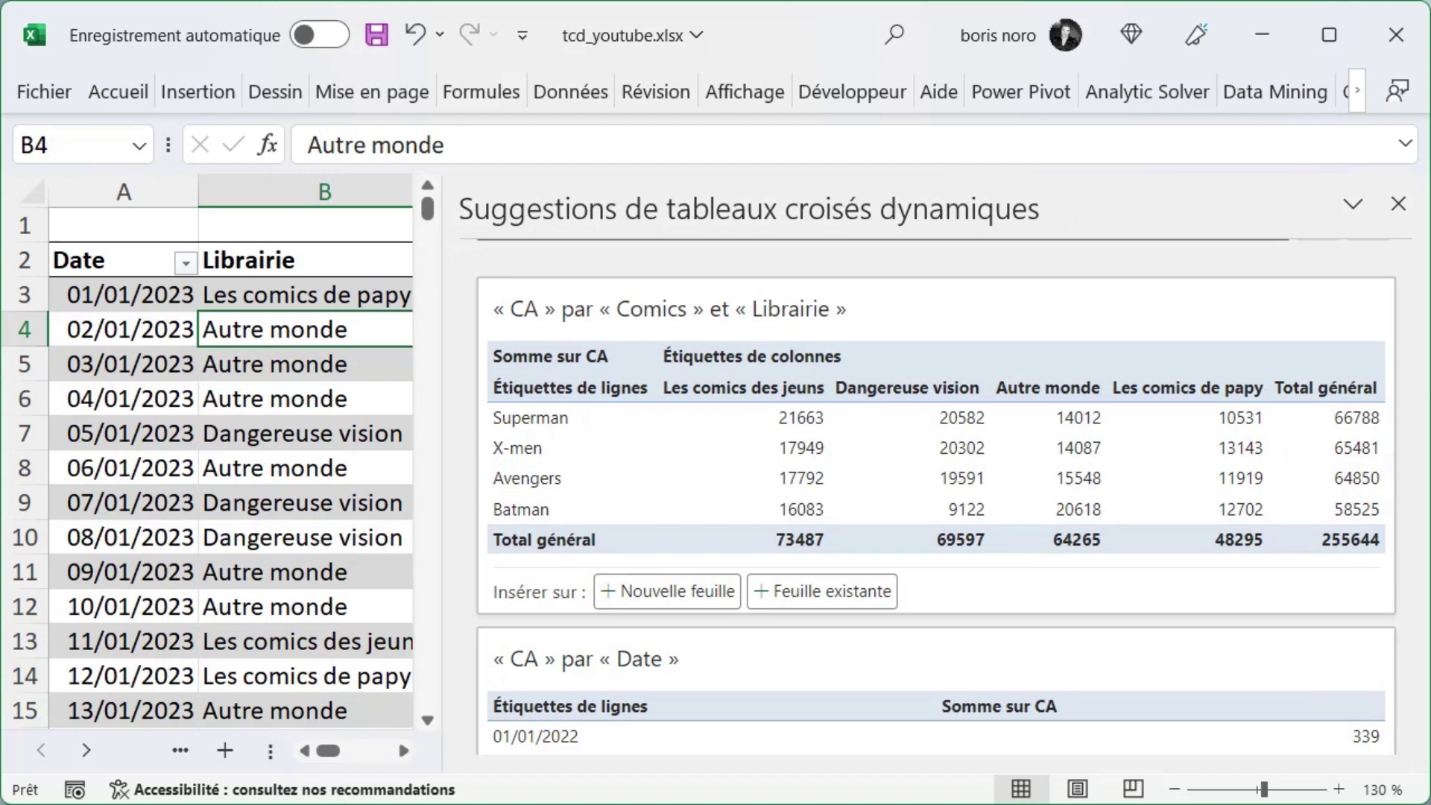
pyautogui.scroll(-5, 1335, 511)
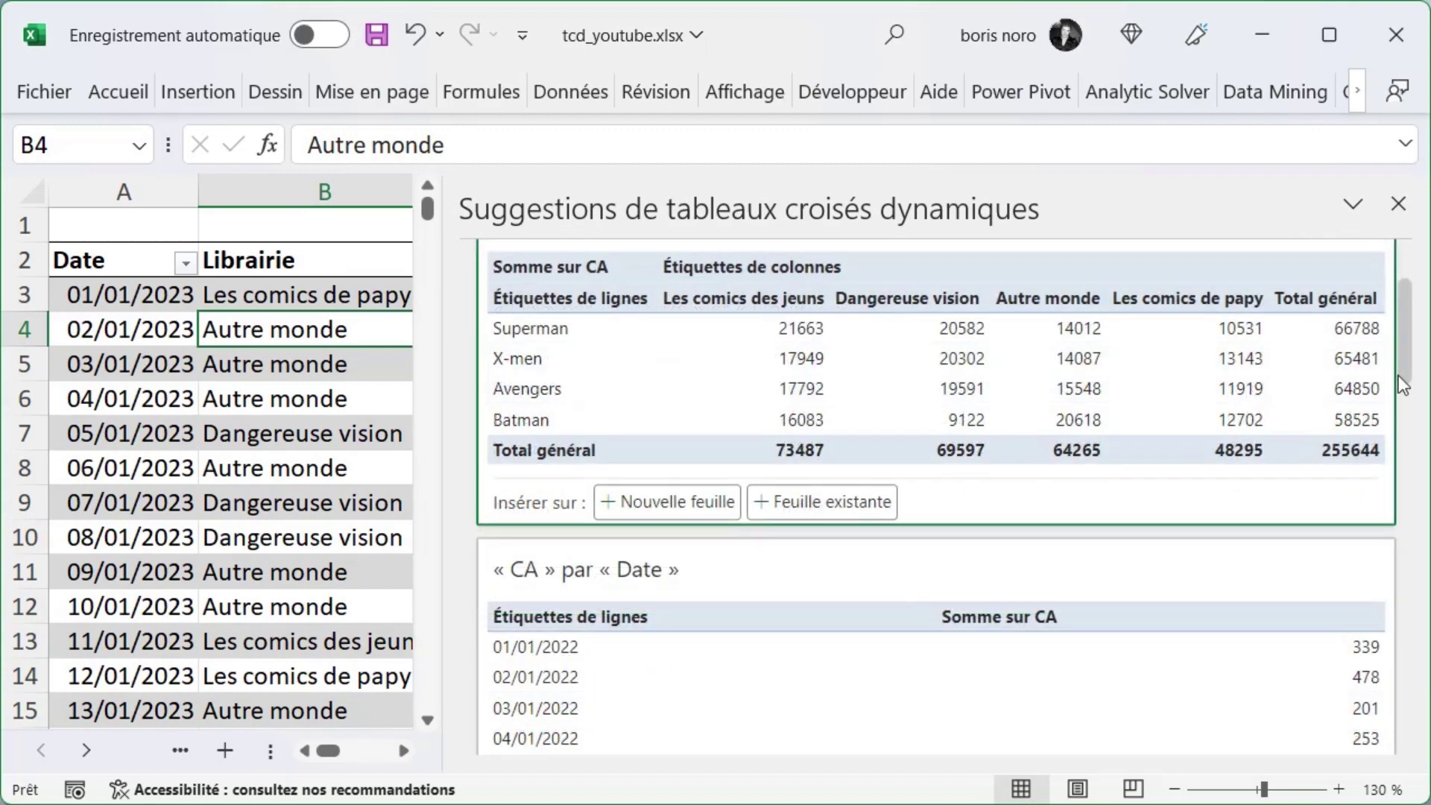
pyautogui.moveTo(1400, 412); pyautogui.dragTo(1409, 670)
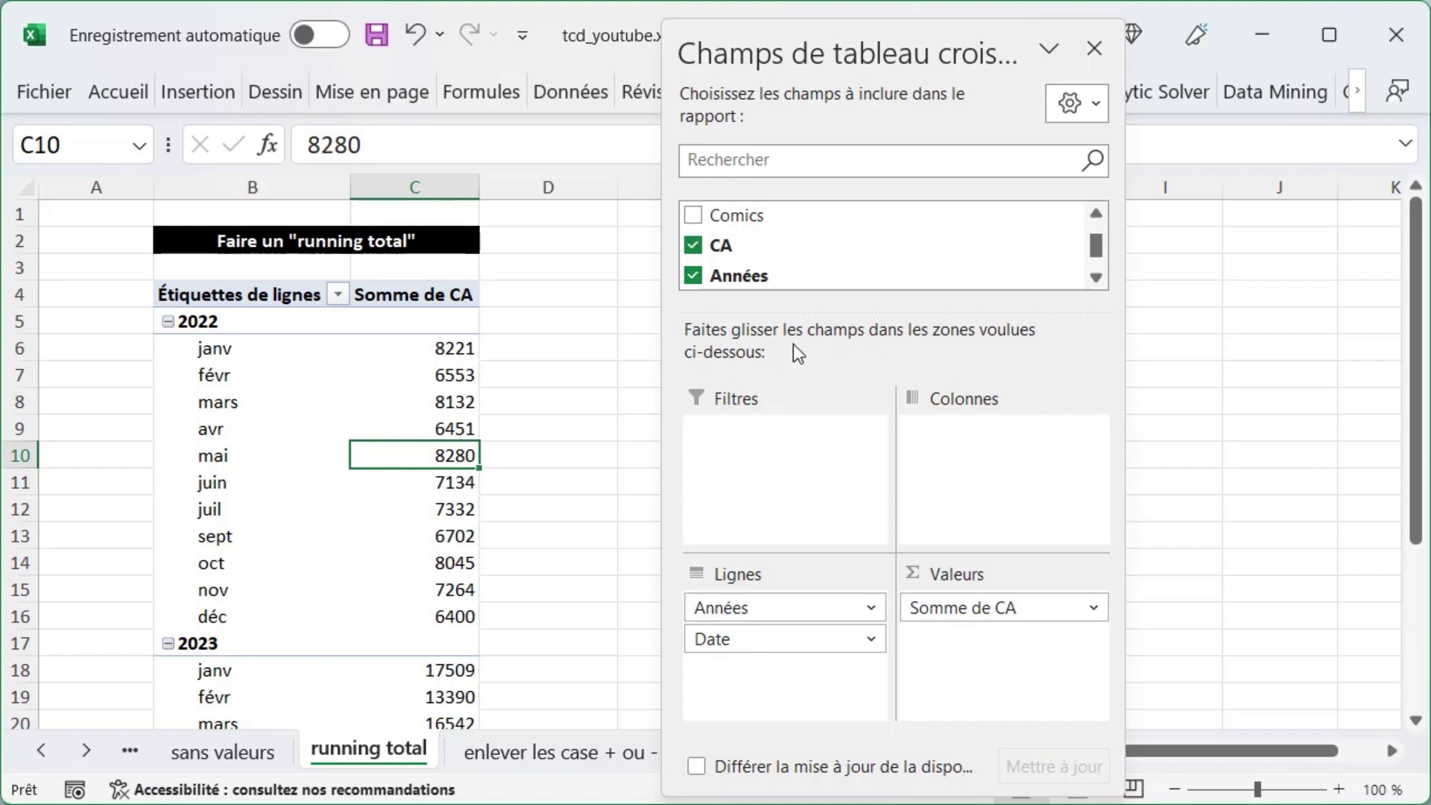
# Step: Add the CA field to the values again as a second sum column
pyautogui.click(718, 249)
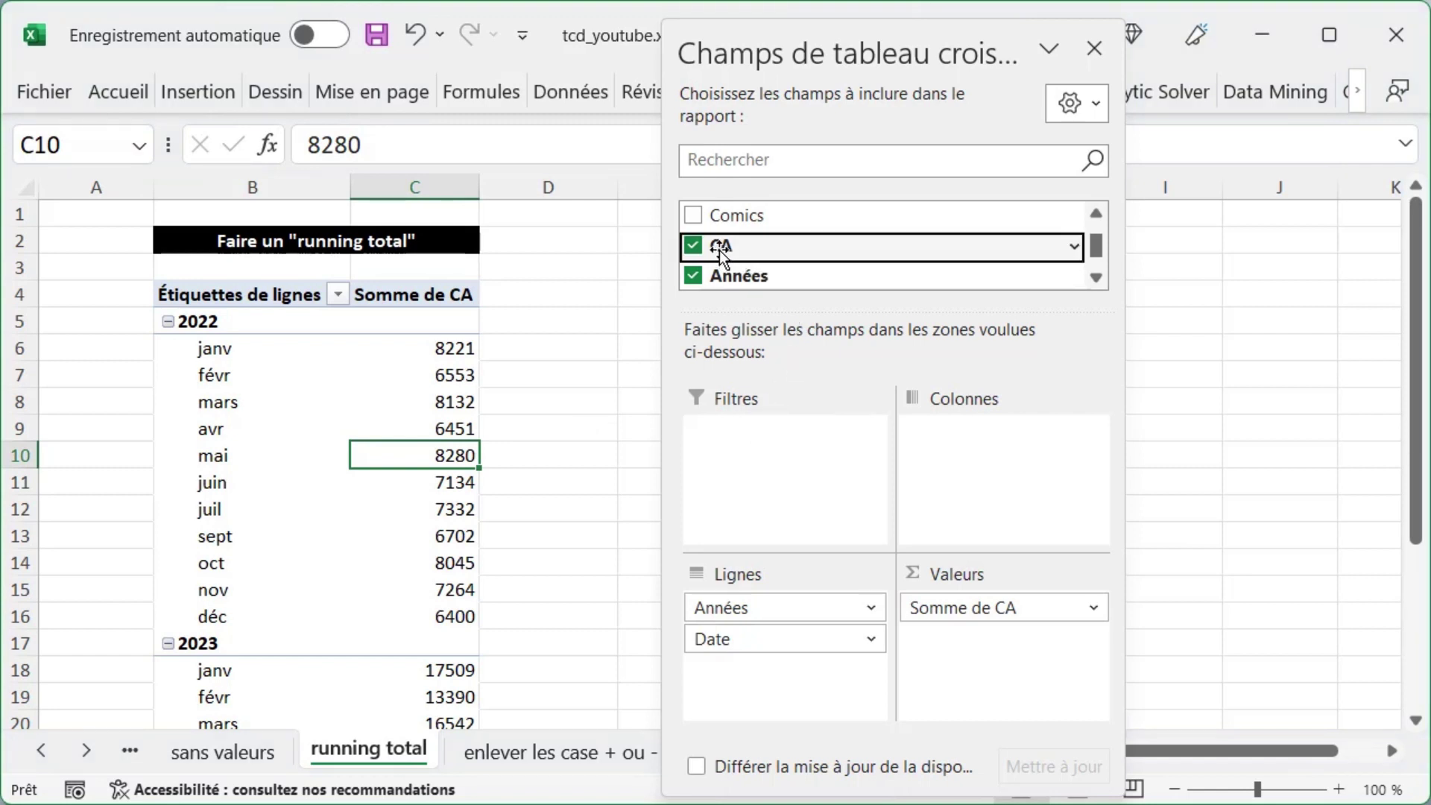
pyautogui.moveTo(719, 249); pyautogui.dragTo(963, 581)
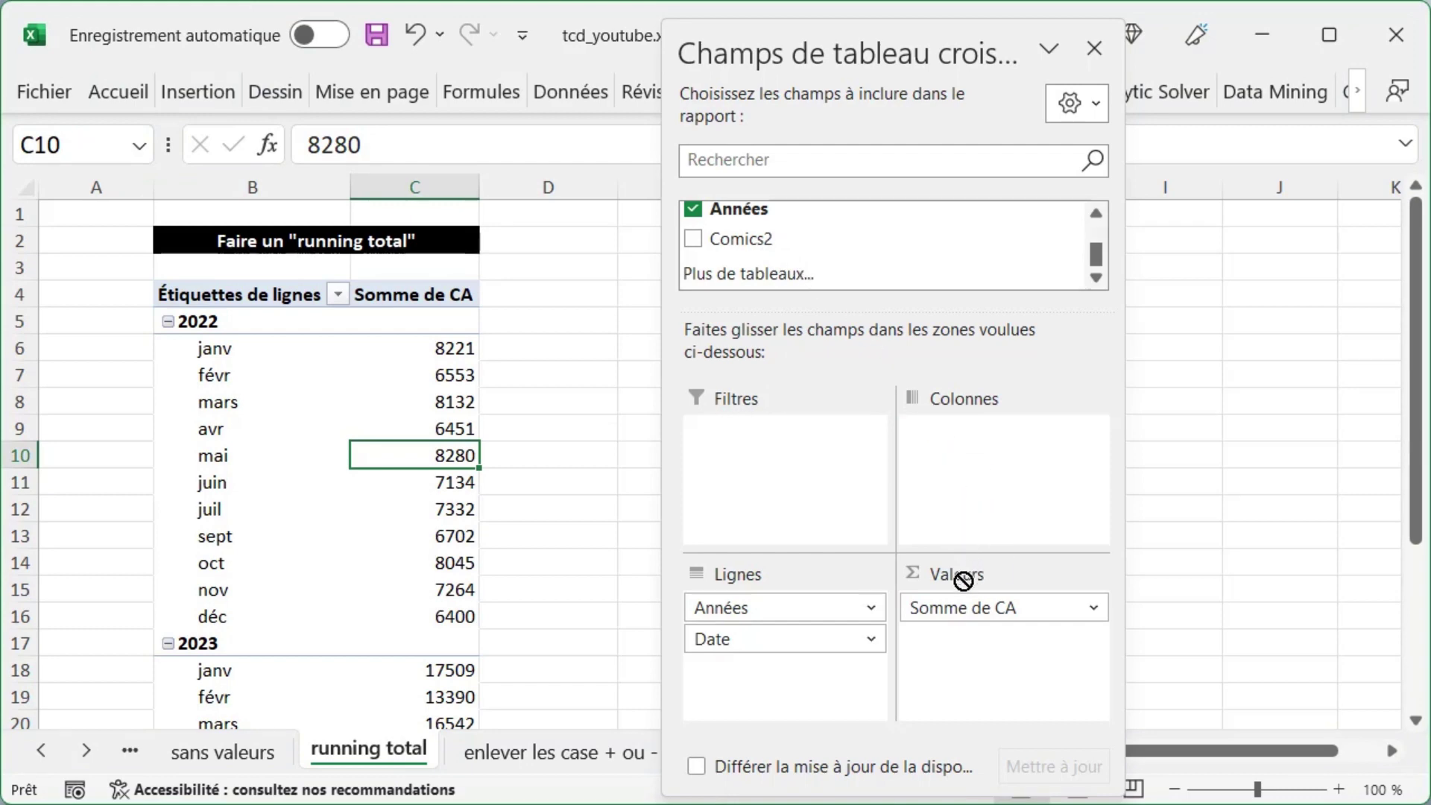
pyautogui.moveTo(963, 581); pyautogui.dragTo(961, 656)
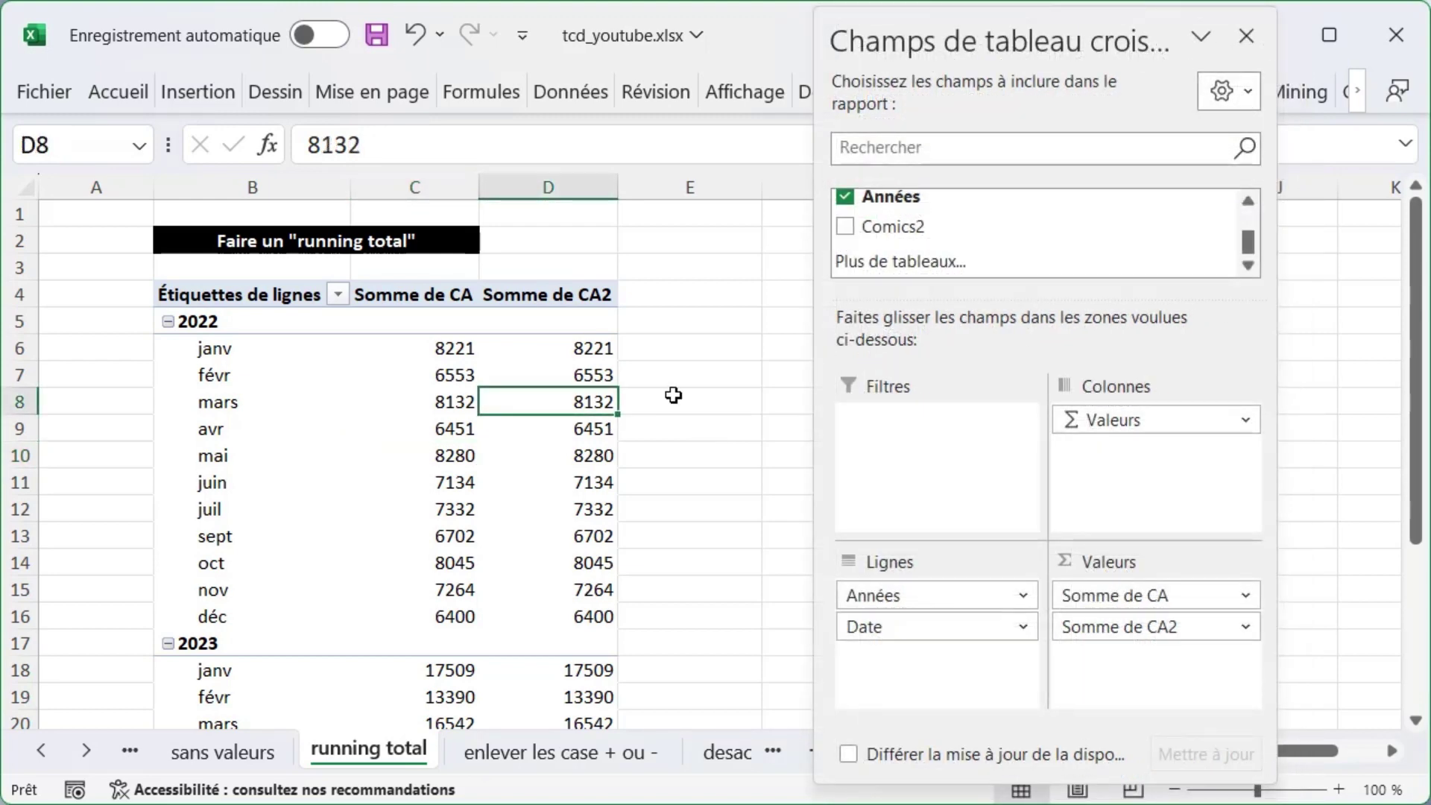
# Step: Show Somme de CA2 as a running total by Date
pyautogui.rightClick(562, 401)
pyautogui.moveTo(685, 212)
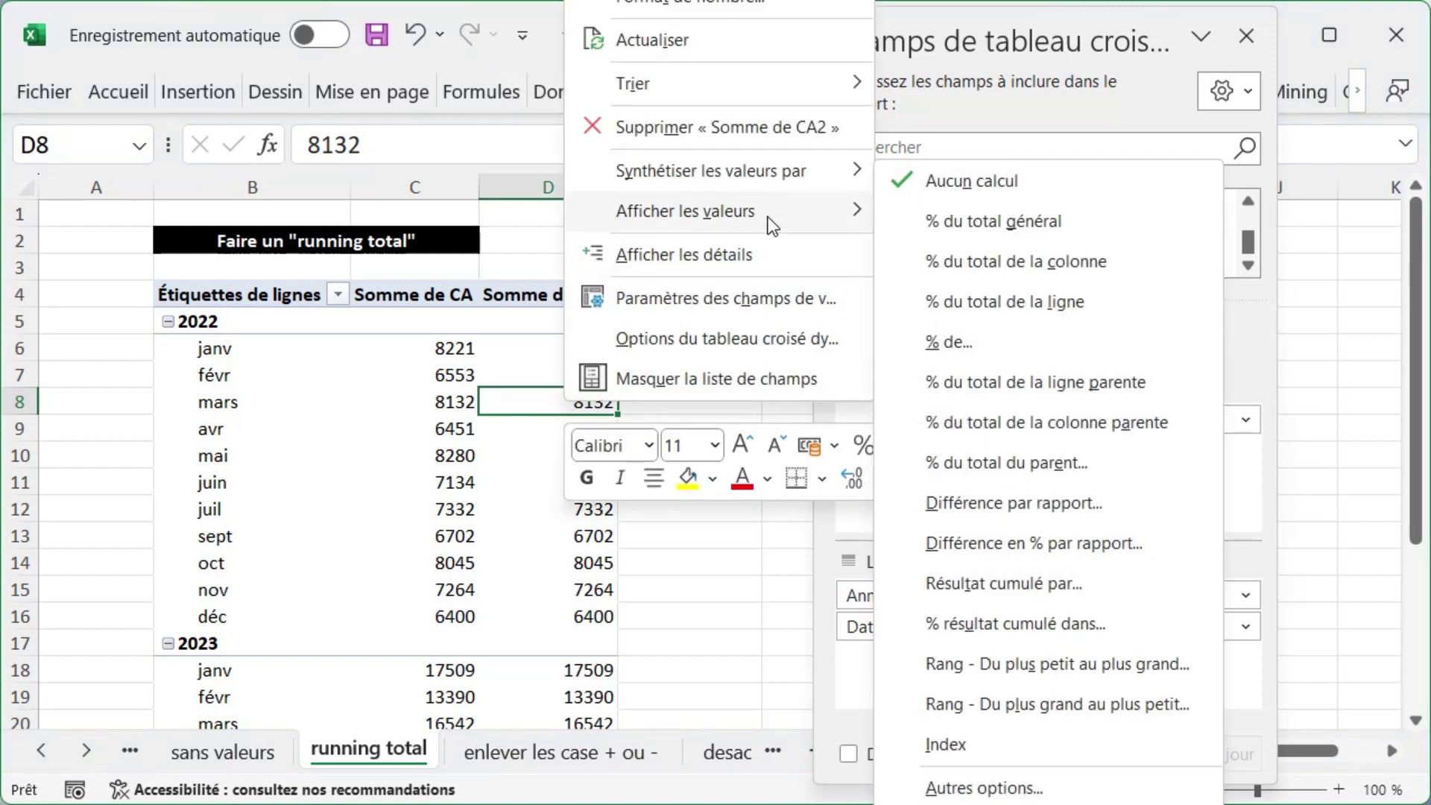
pyautogui.click(959, 585)
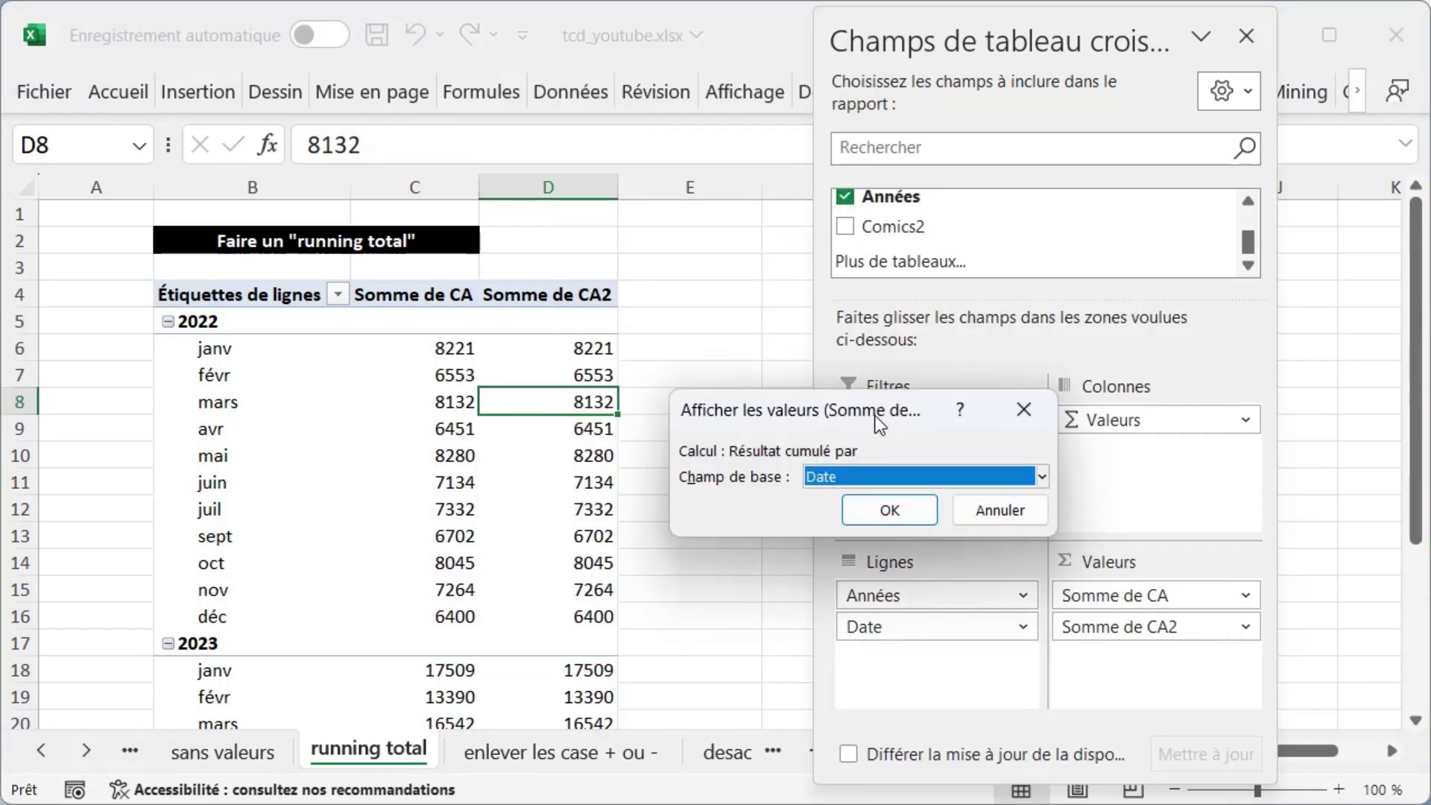
pyautogui.moveTo(882, 423); pyautogui.dragTo(837, 182)
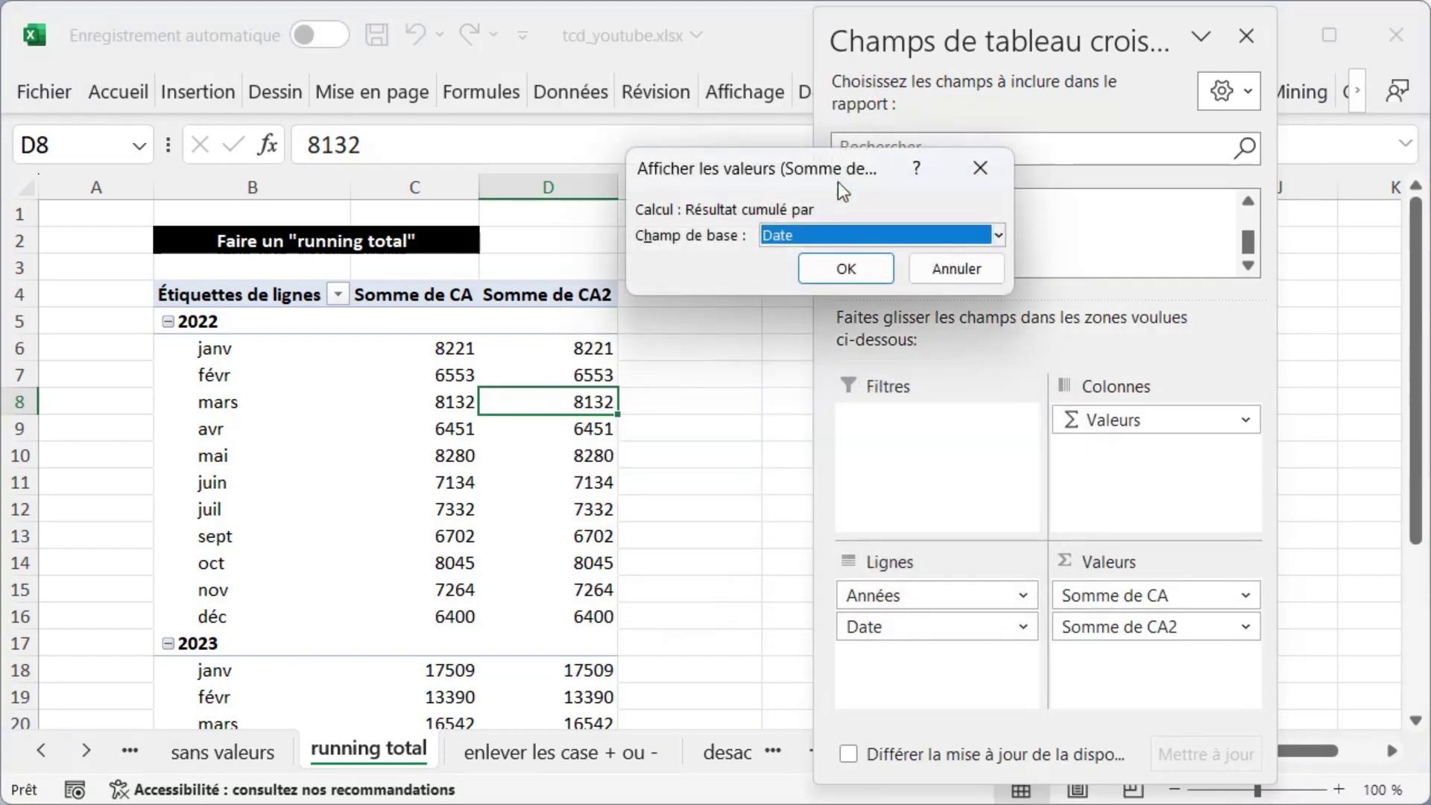
pyautogui.click(817, 271)
pyautogui.moveTo(1416, 336); pyautogui.dragTo(1413, 395)
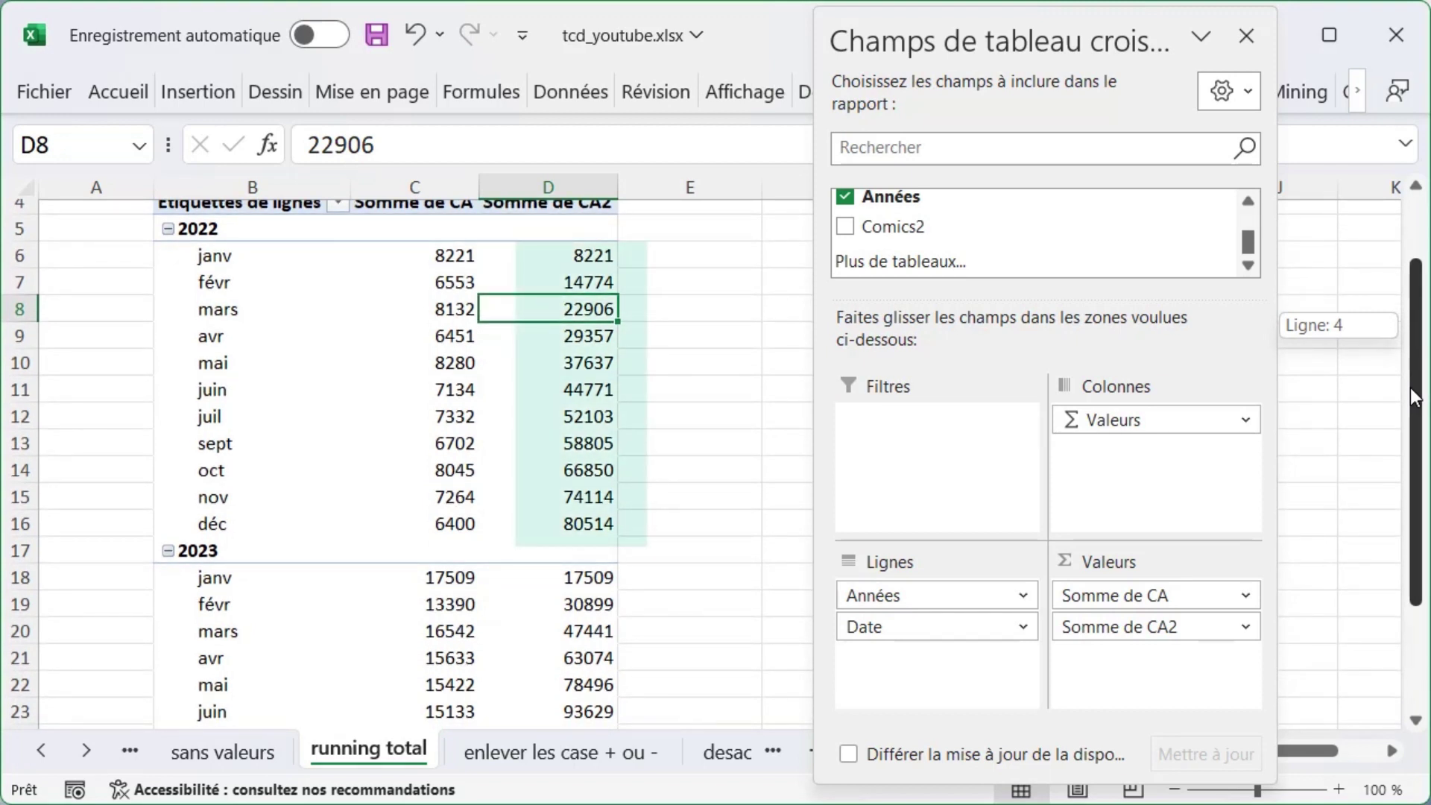
pyautogui.moveTo(1414, 395); pyautogui.dragTo(1413, 440)
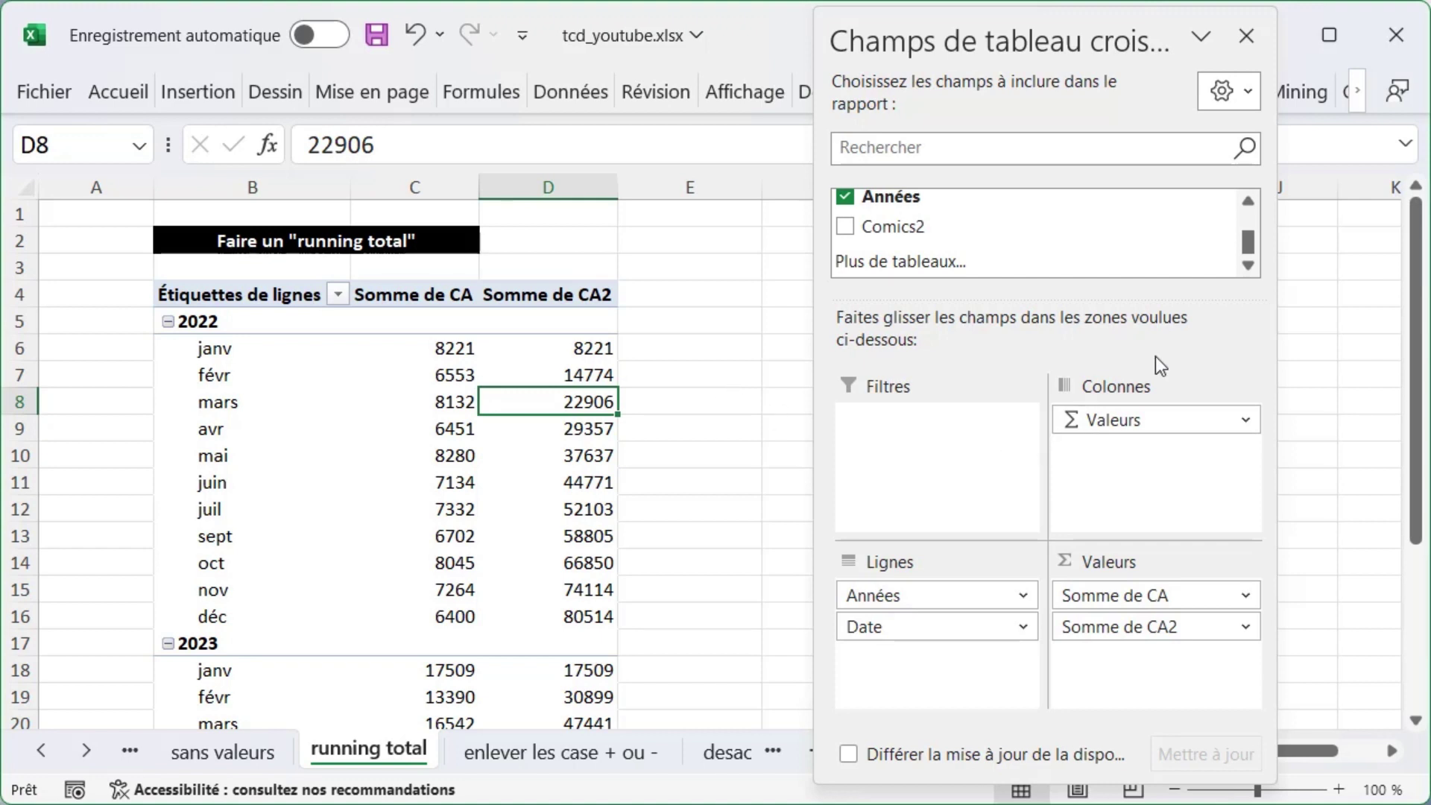
pyautogui.scroll(1, 1258, 195)
pyautogui.moveTo(1006, 211); pyautogui.dragTo(1138, 689)
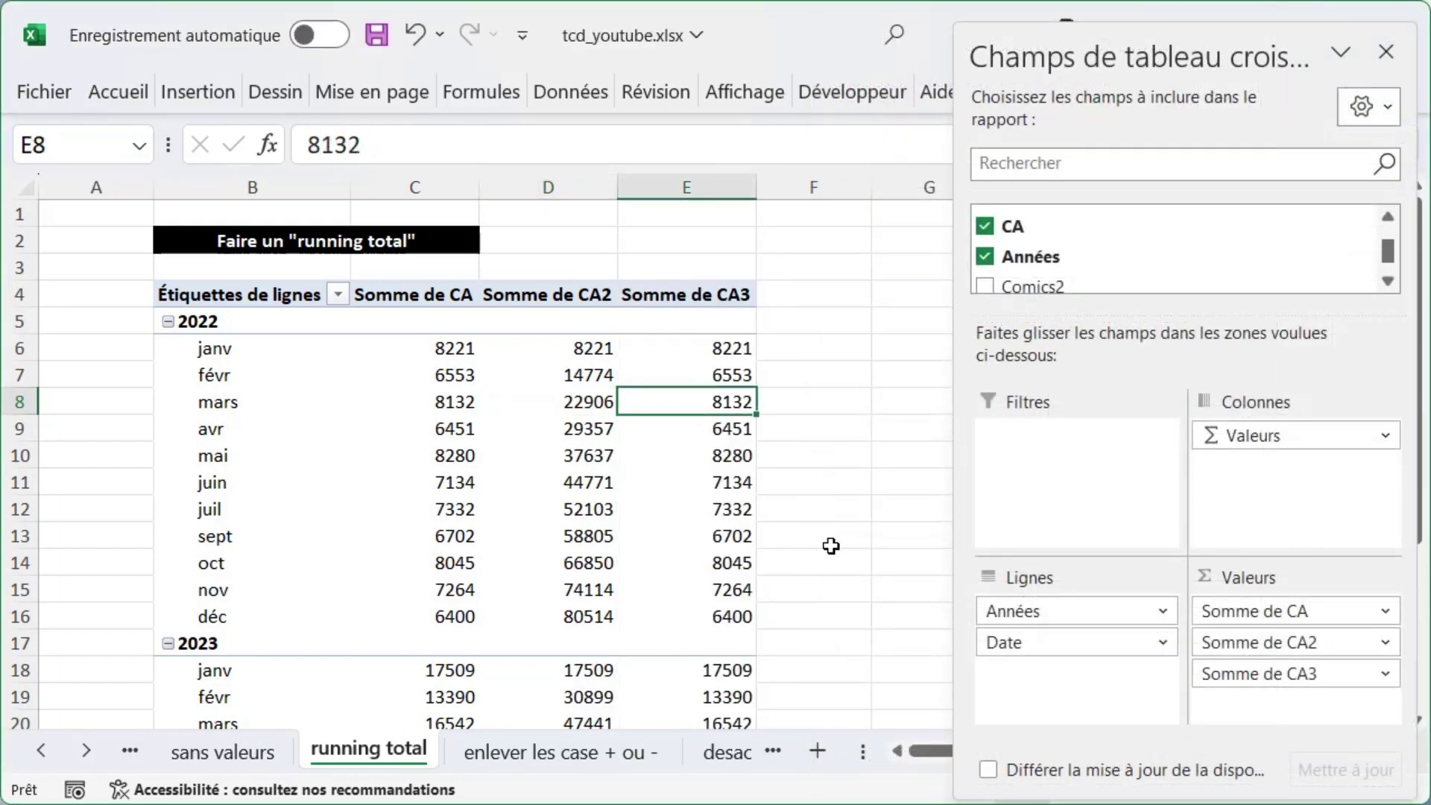
# Step: Show Somme de CA3 as % difference from the previous year by Années, checking janv and févr 2023
pyautogui.rightClick(670, 405)
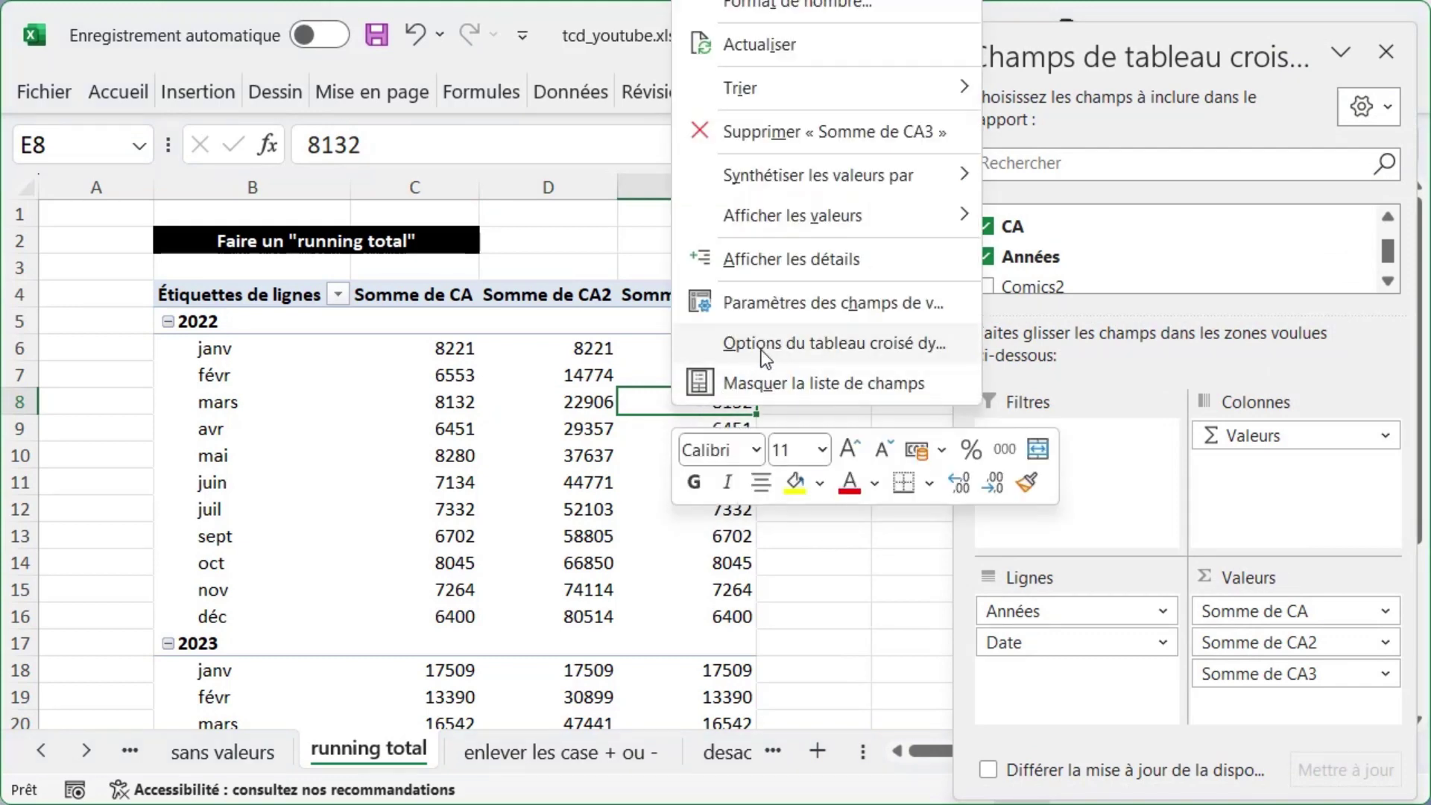
pyautogui.moveTo(821, 215)
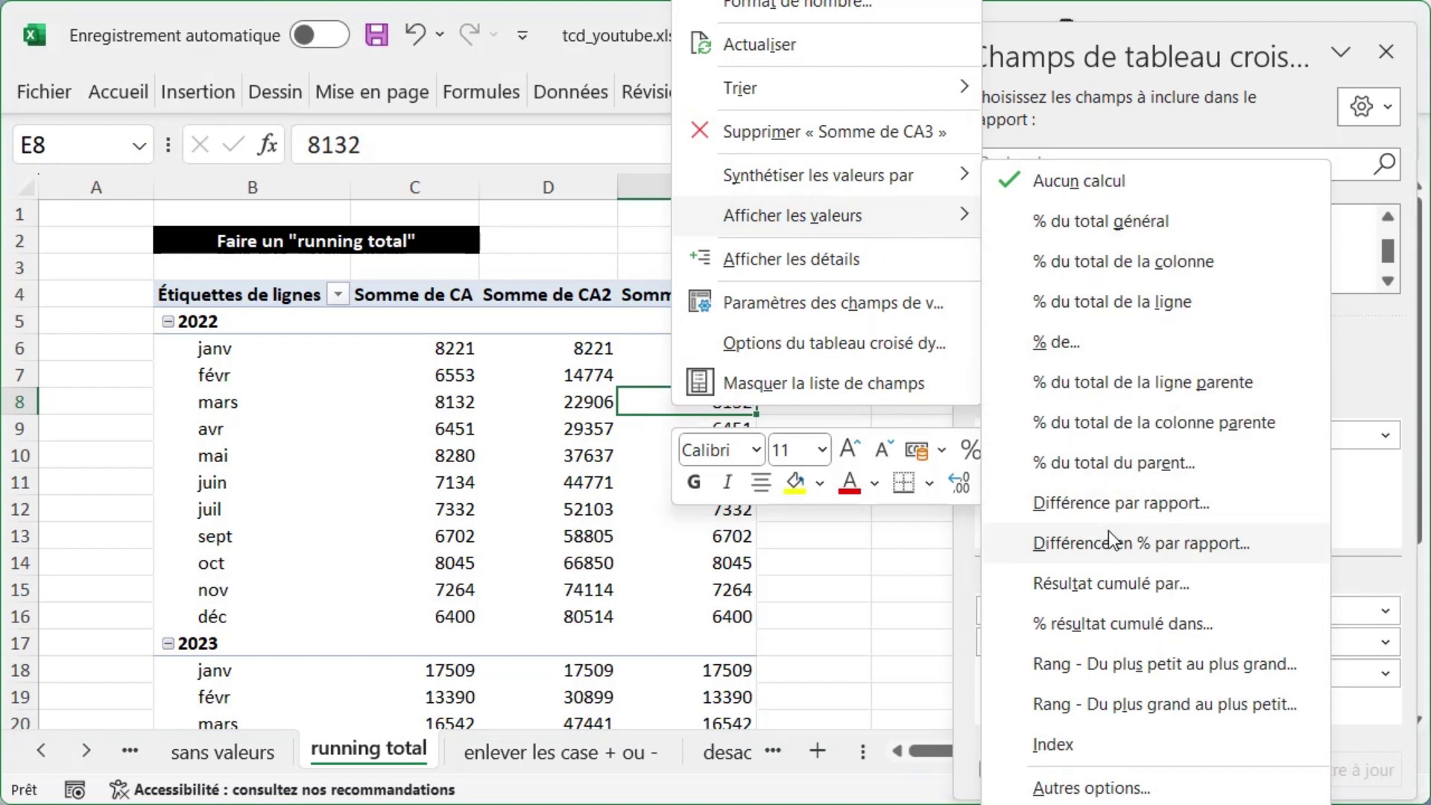
pyautogui.click(1039, 548)
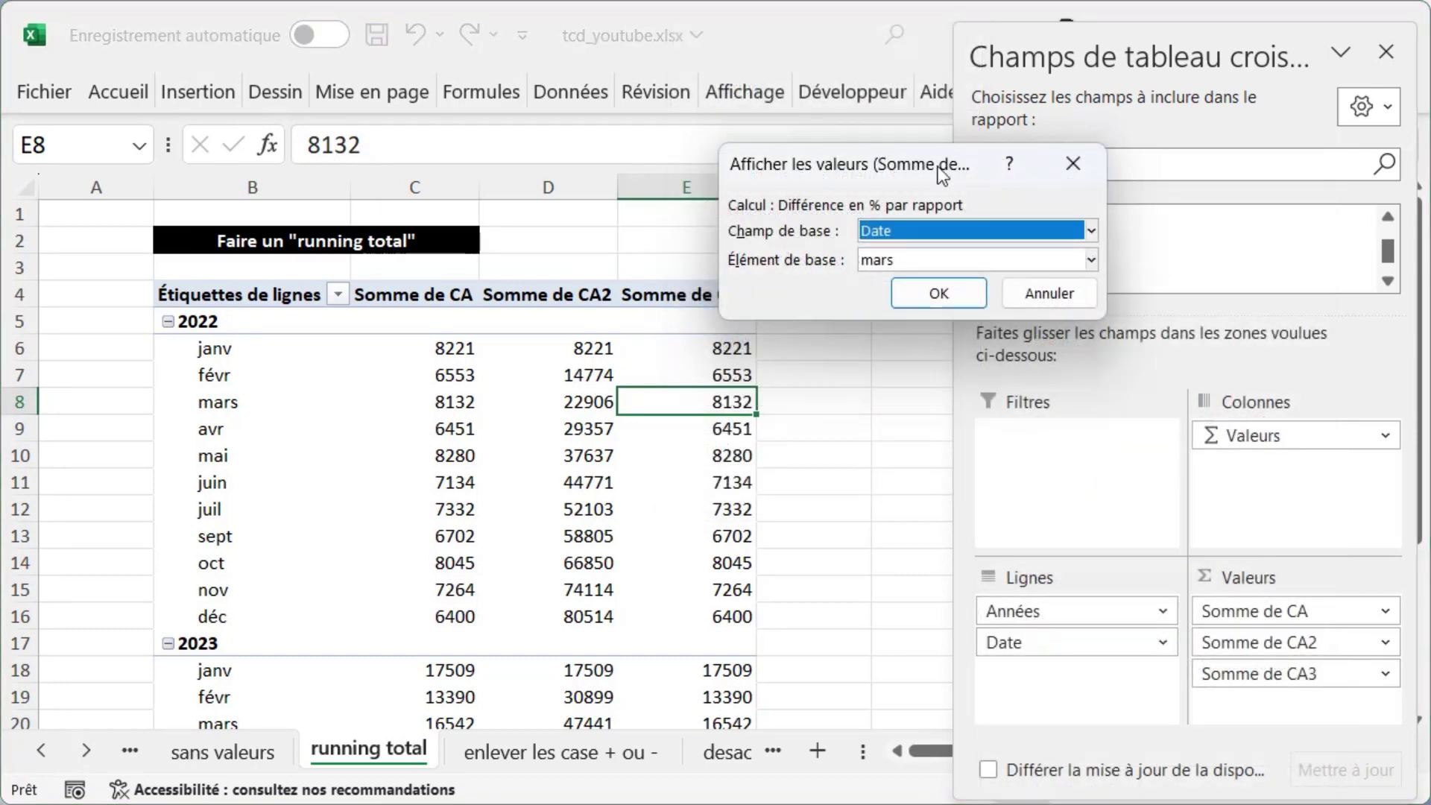
pyautogui.click(1092, 230)
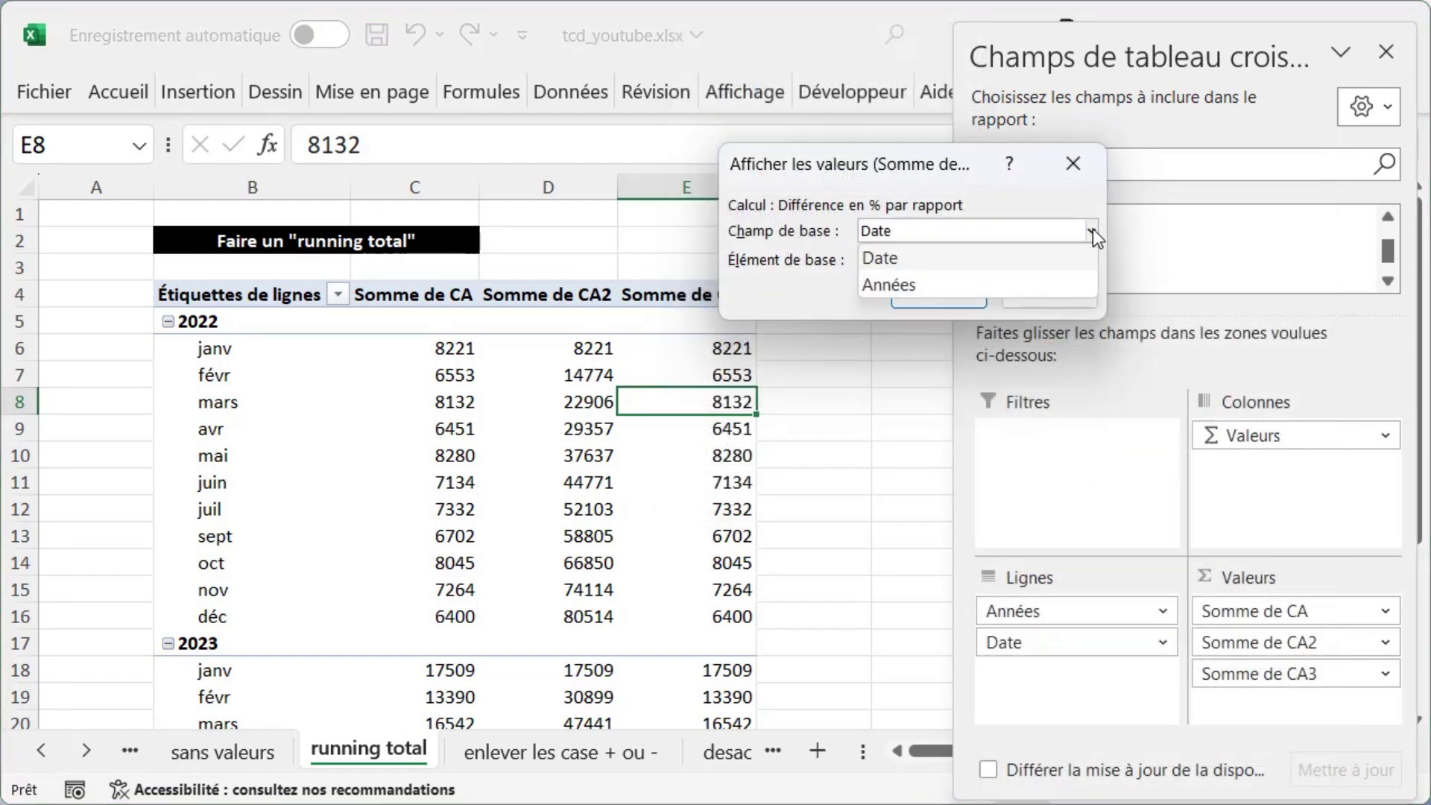
pyautogui.click(998, 284)
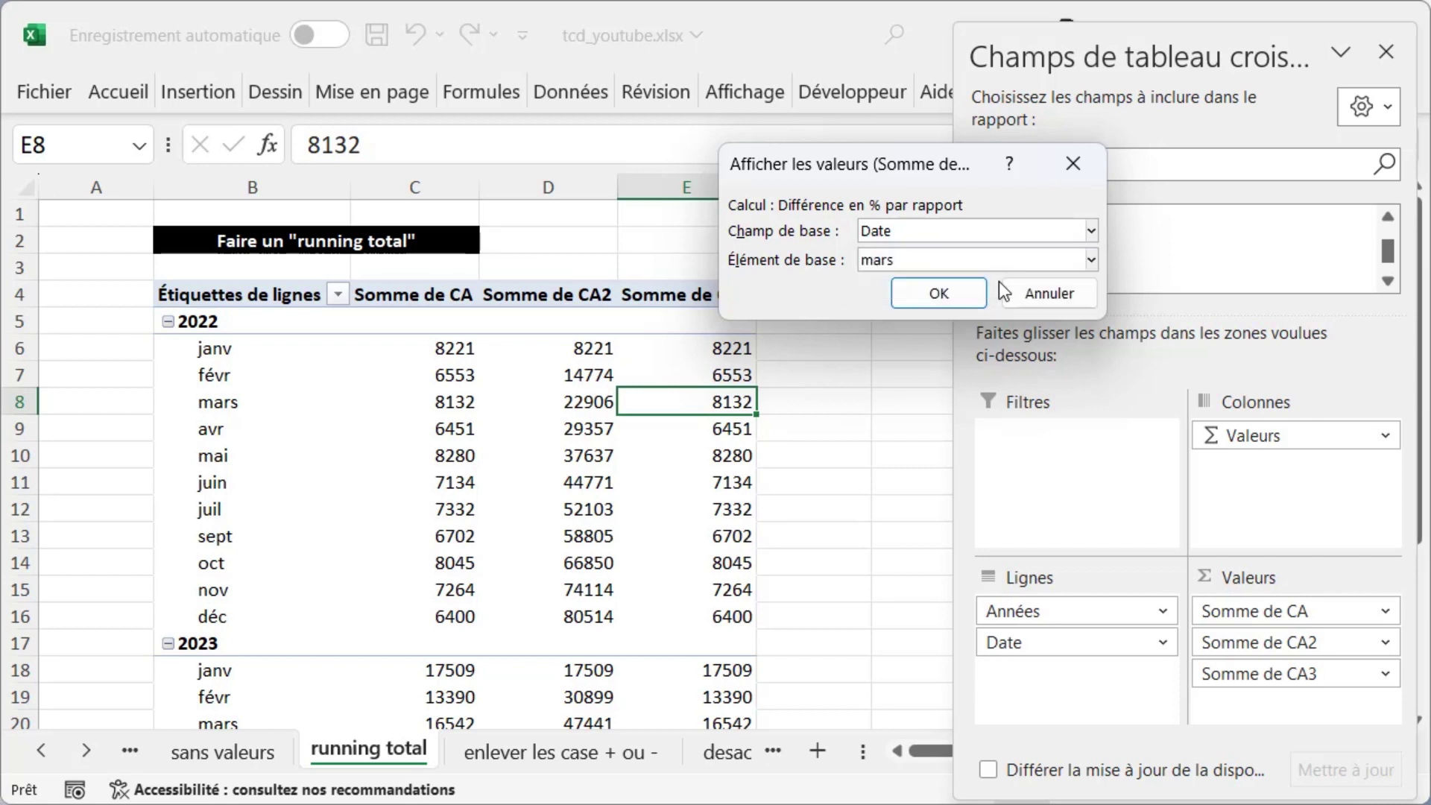
pyautogui.click(920, 301)
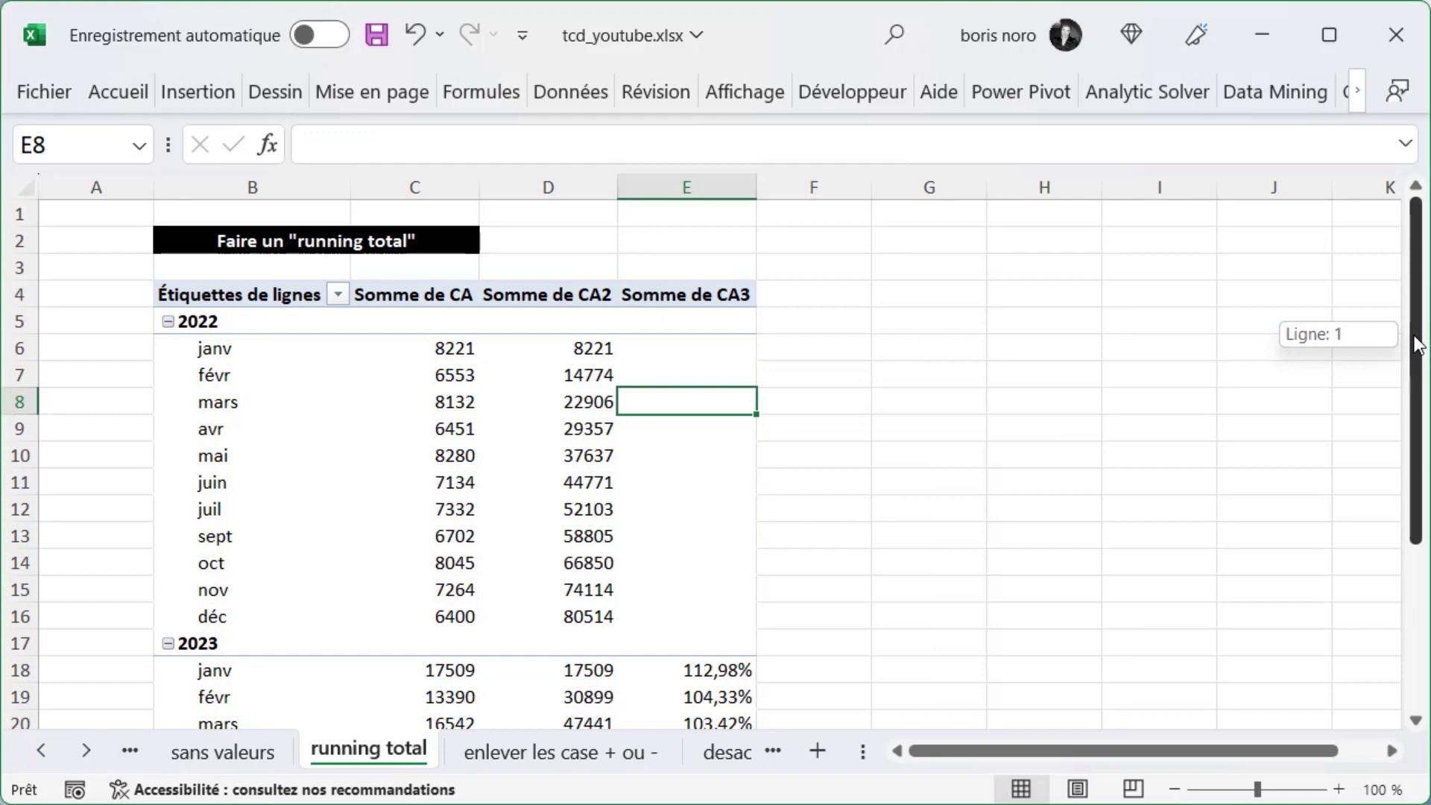
pyautogui.moveTo(1416, 345); pyautogui.dragTo(1409, 415)
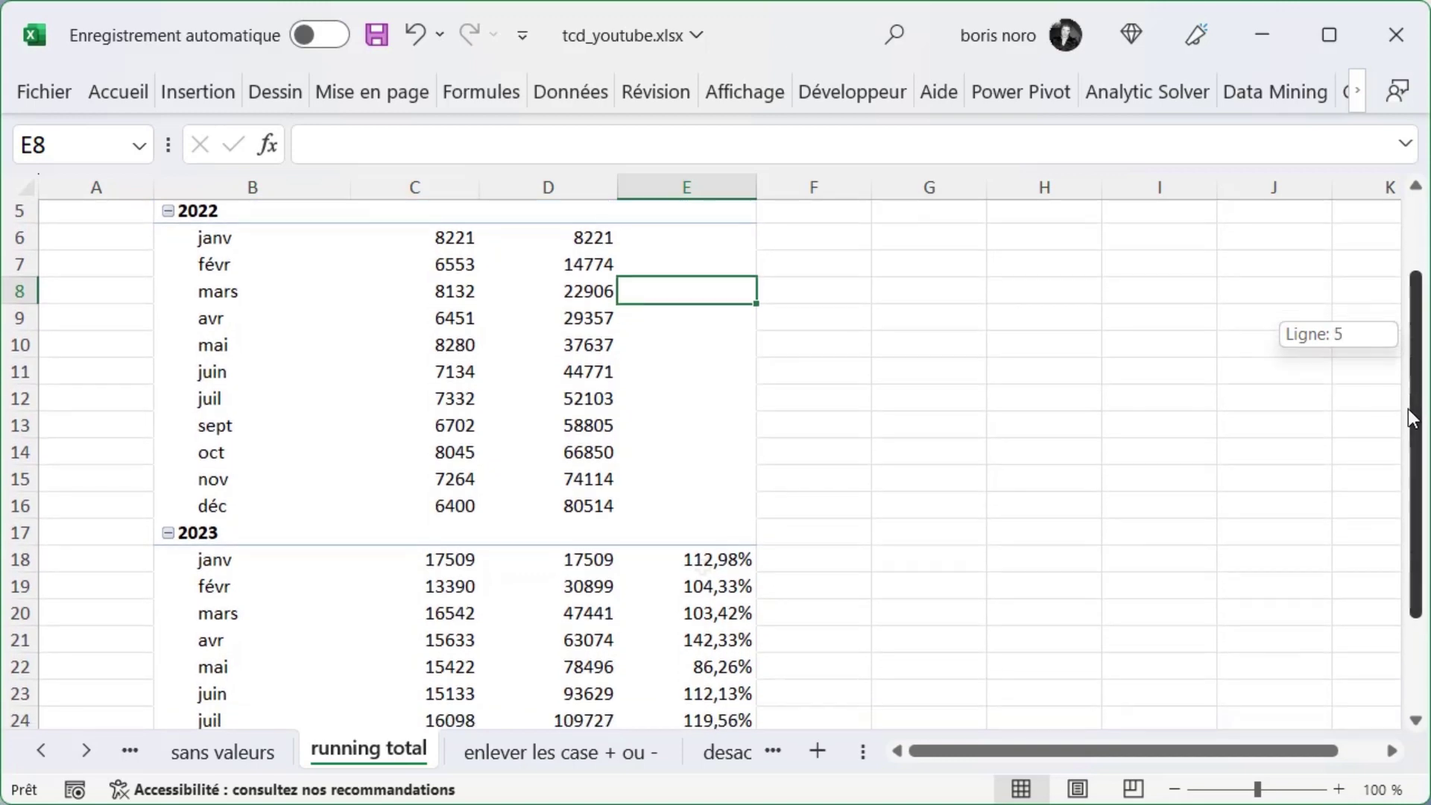
pyautogui.click(738, 561)
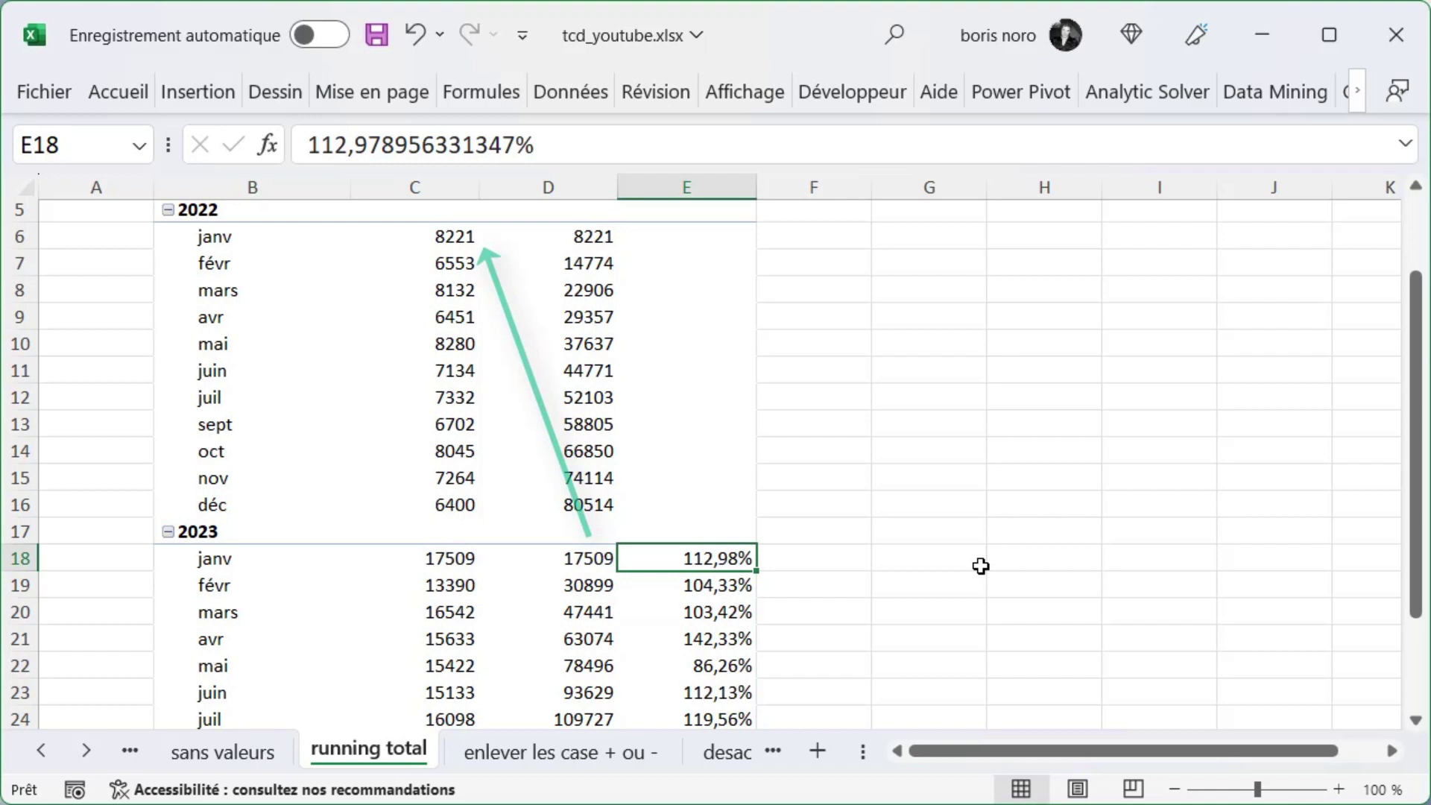
pyautogui.press('Down')
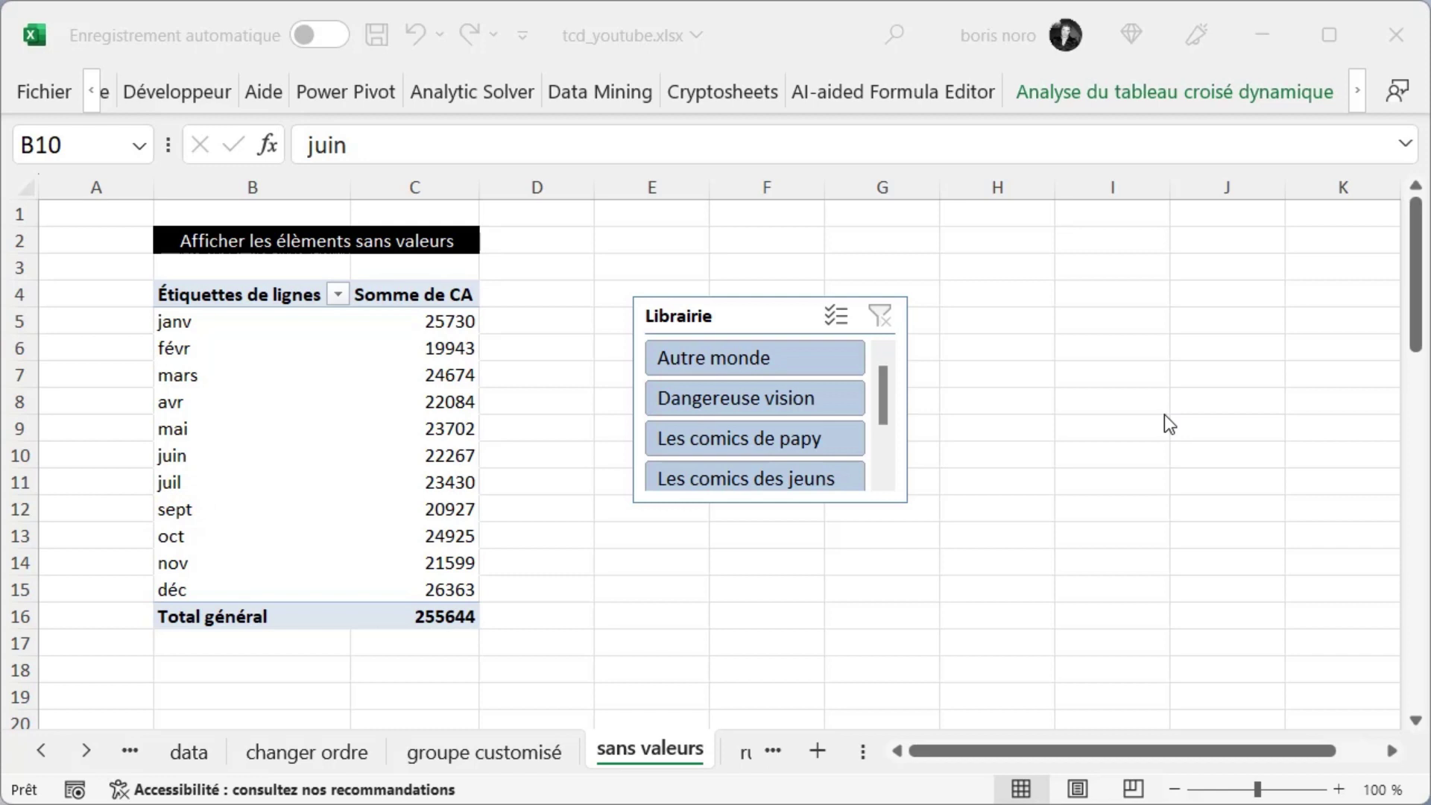
# Step: Turn on 'Afficher les éléments sans données' for the Date field so months like août appear
pyautogui.click(214, 446)
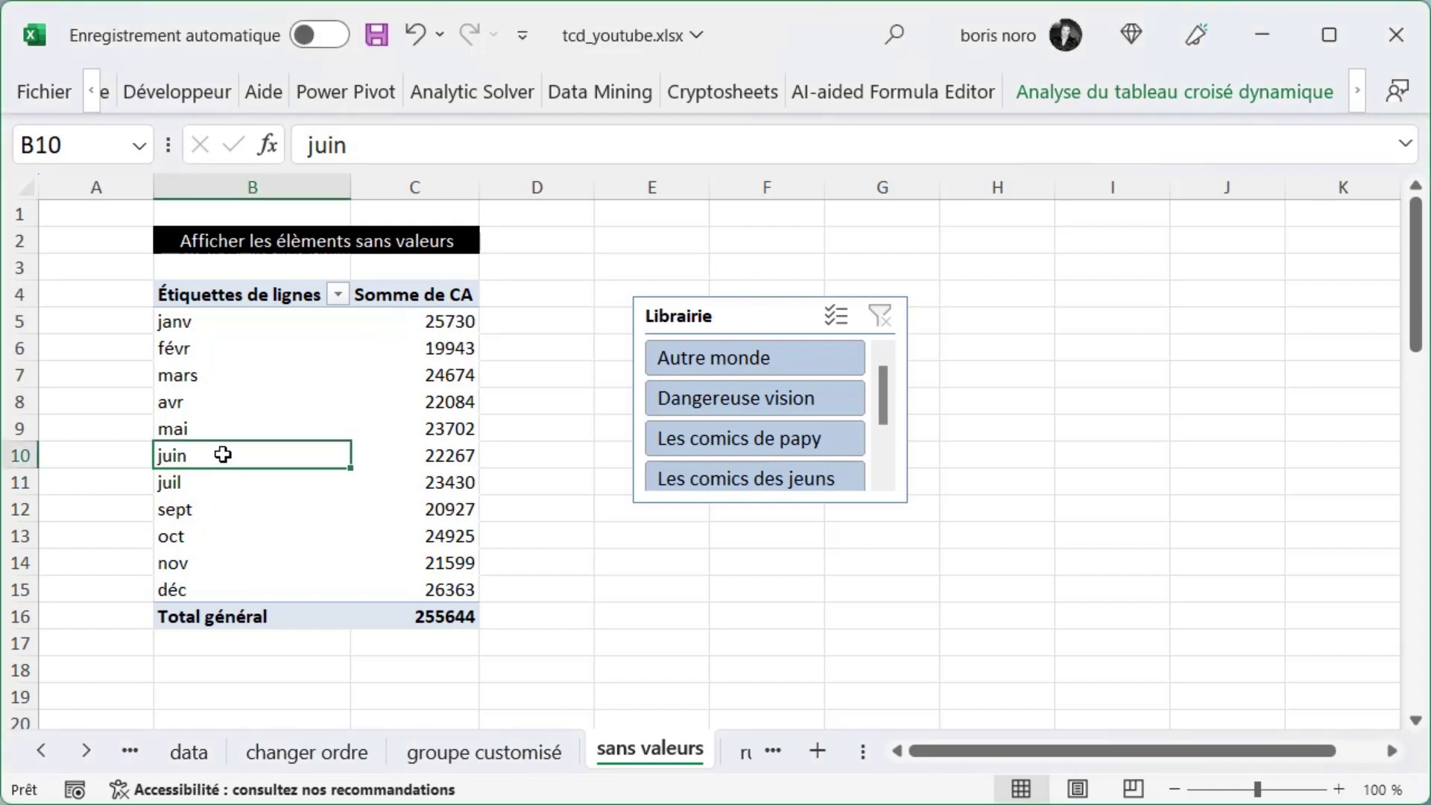
pyautogui.rightClick(219, 456)
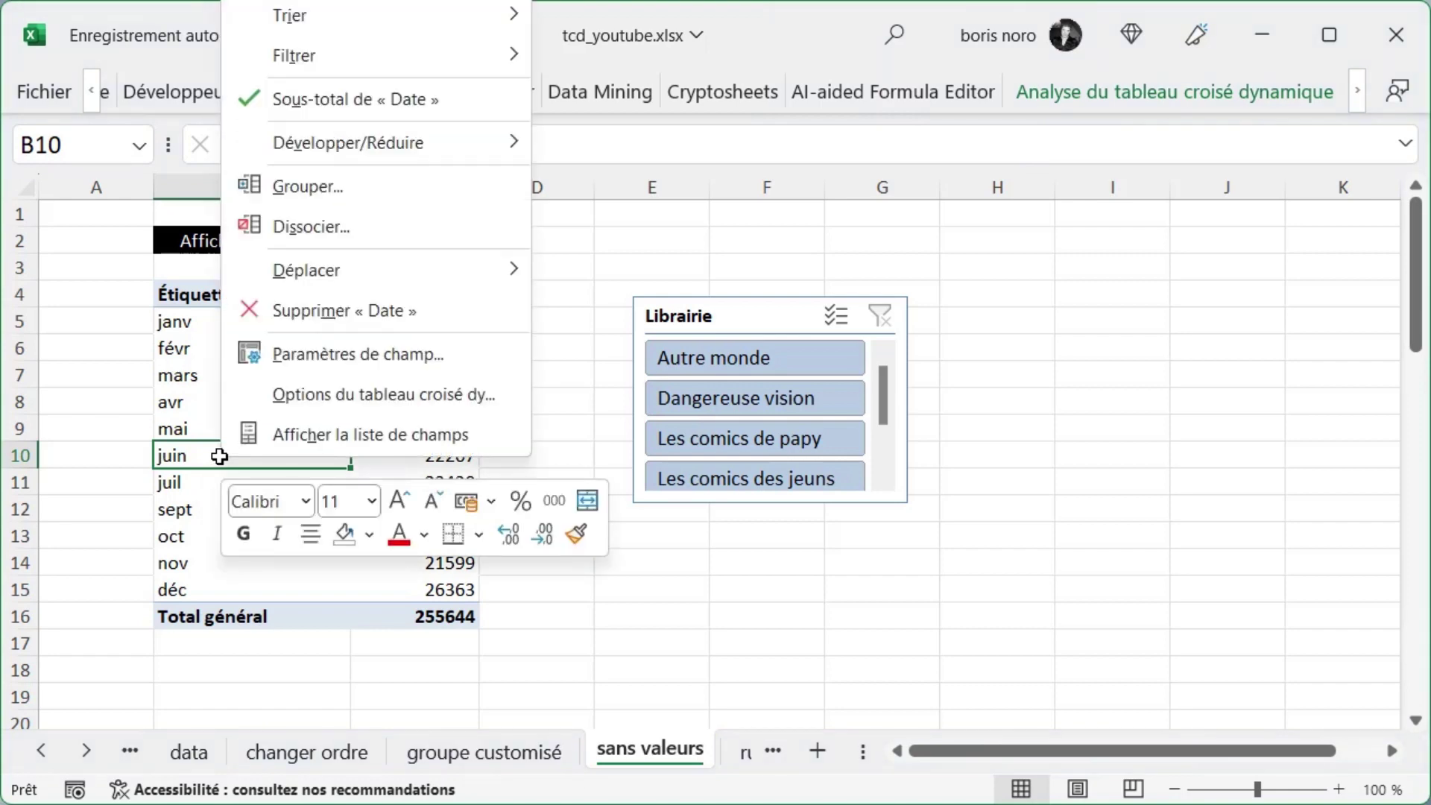
pyautogui.click(325, 372)
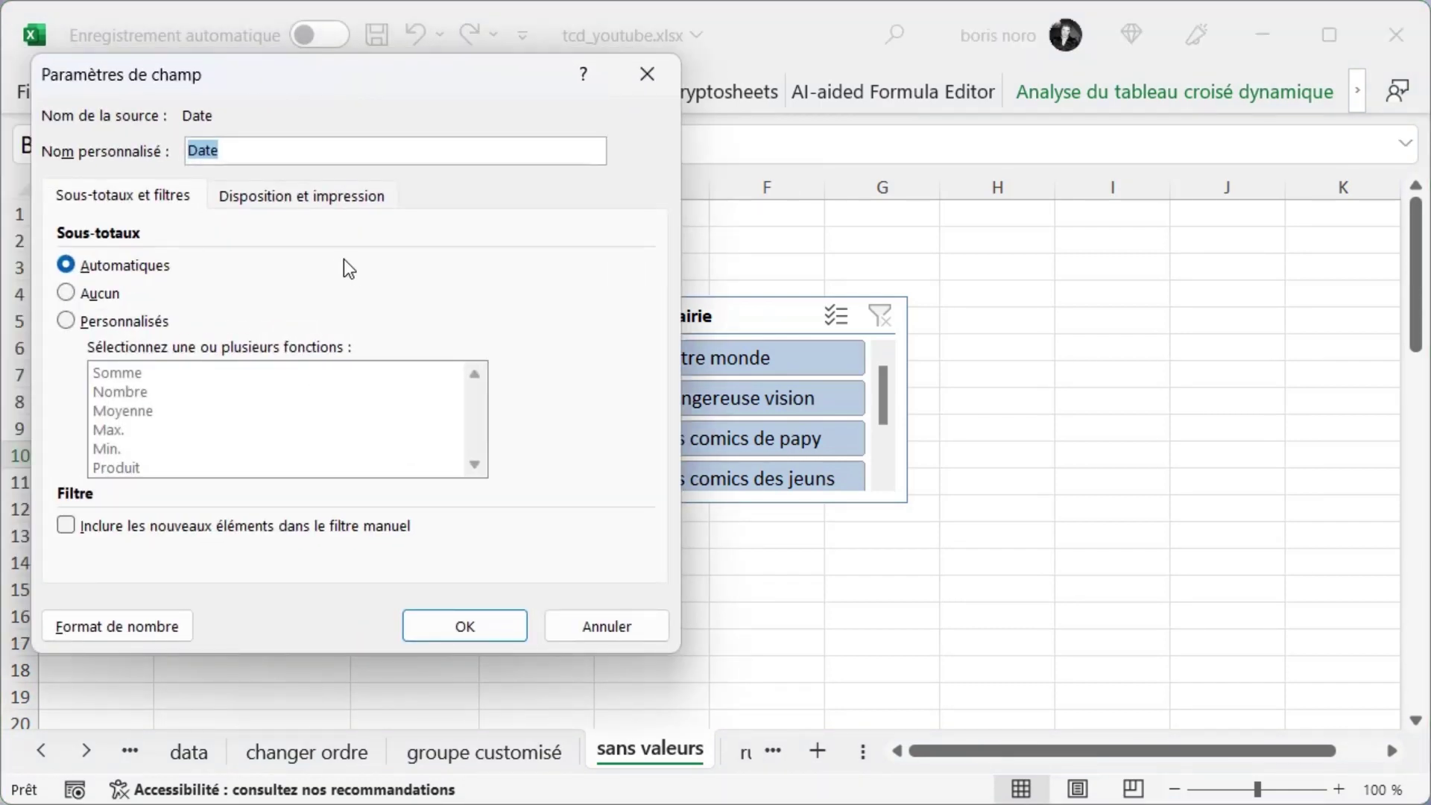
pyautogui.click(317, 199)
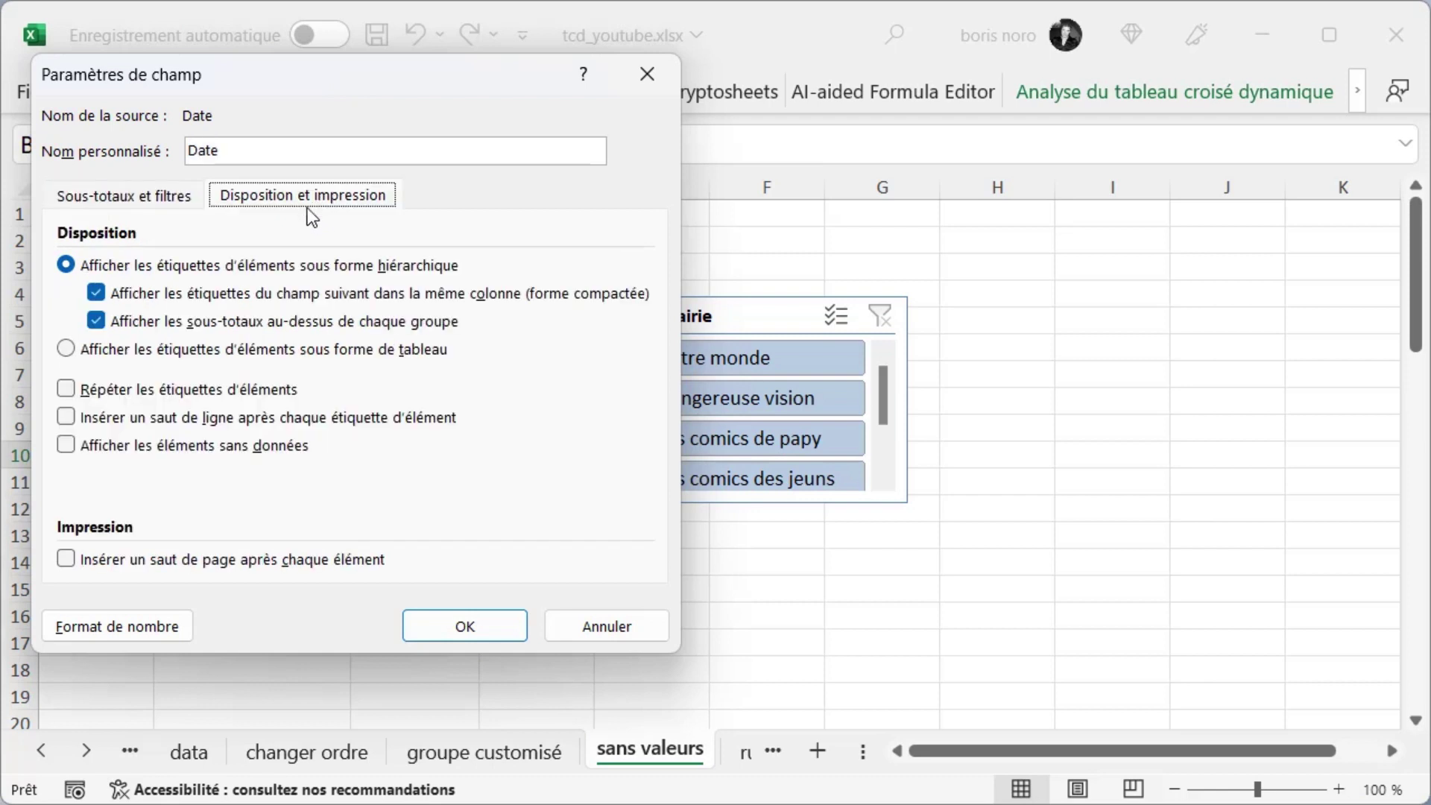
pyautogui.click(65, 447)
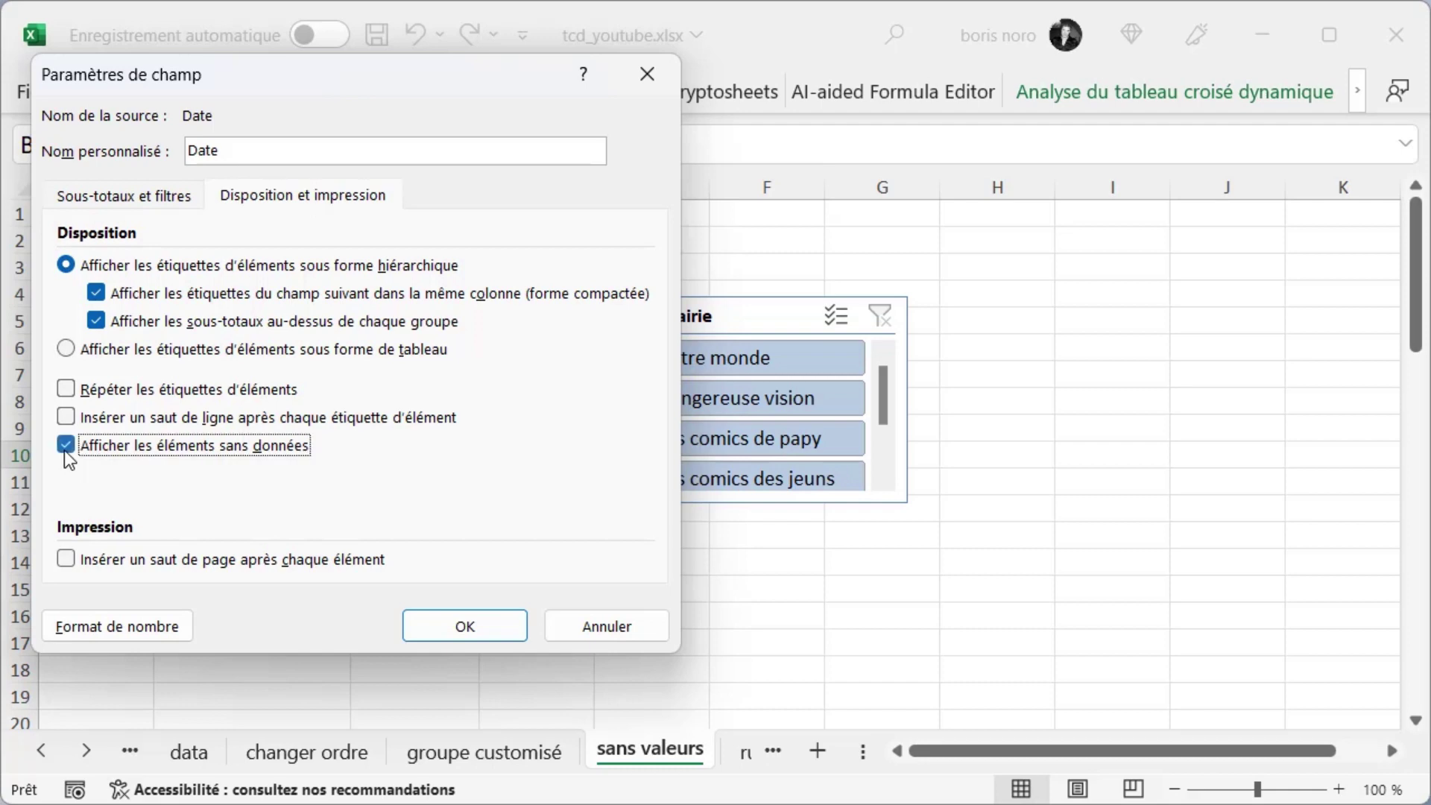
pyautogui.click(426, 628)
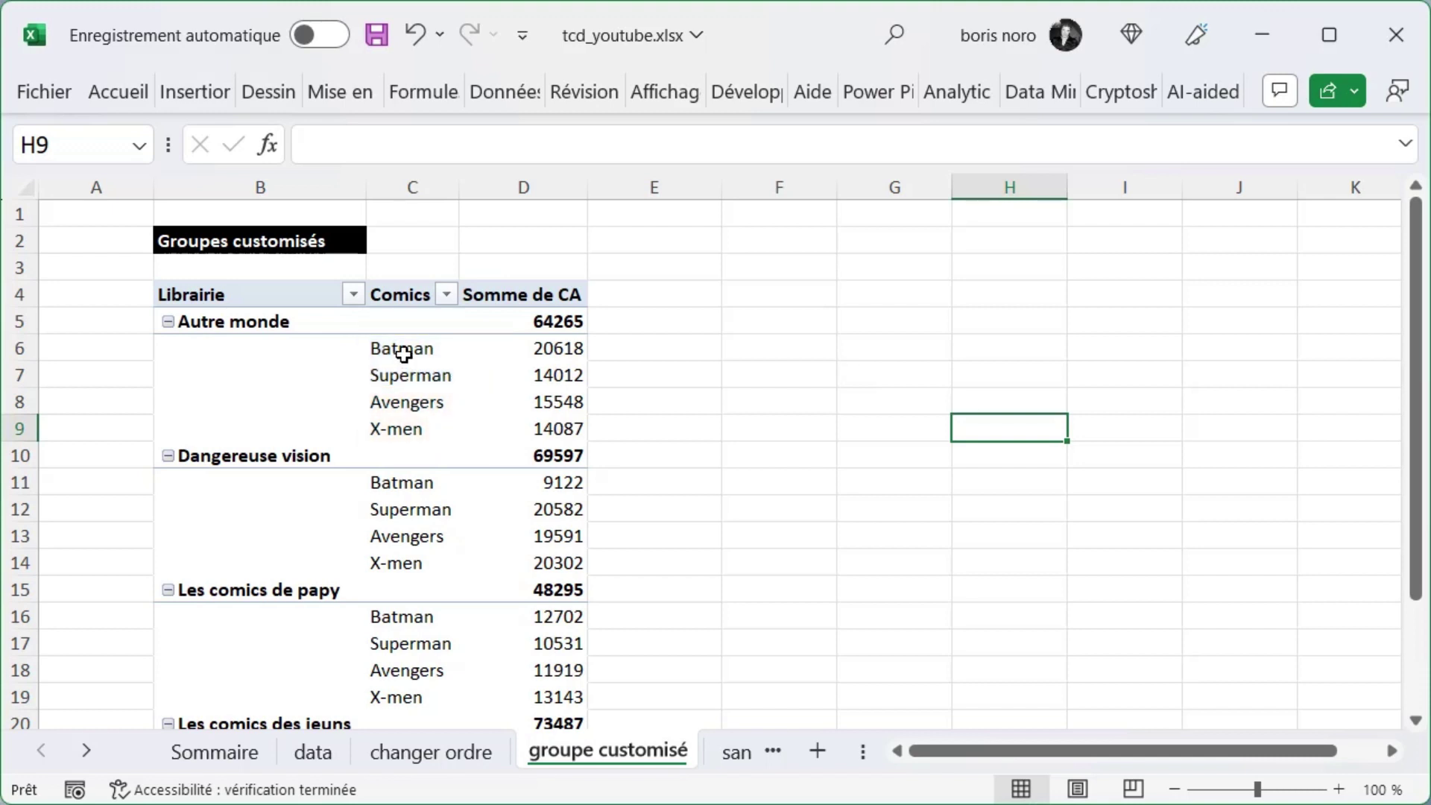
# Step: Group Batman and Superman and rename the group DC
pyautogui.moveTo(409, 351); pyautogui.dragTo(408, 370)
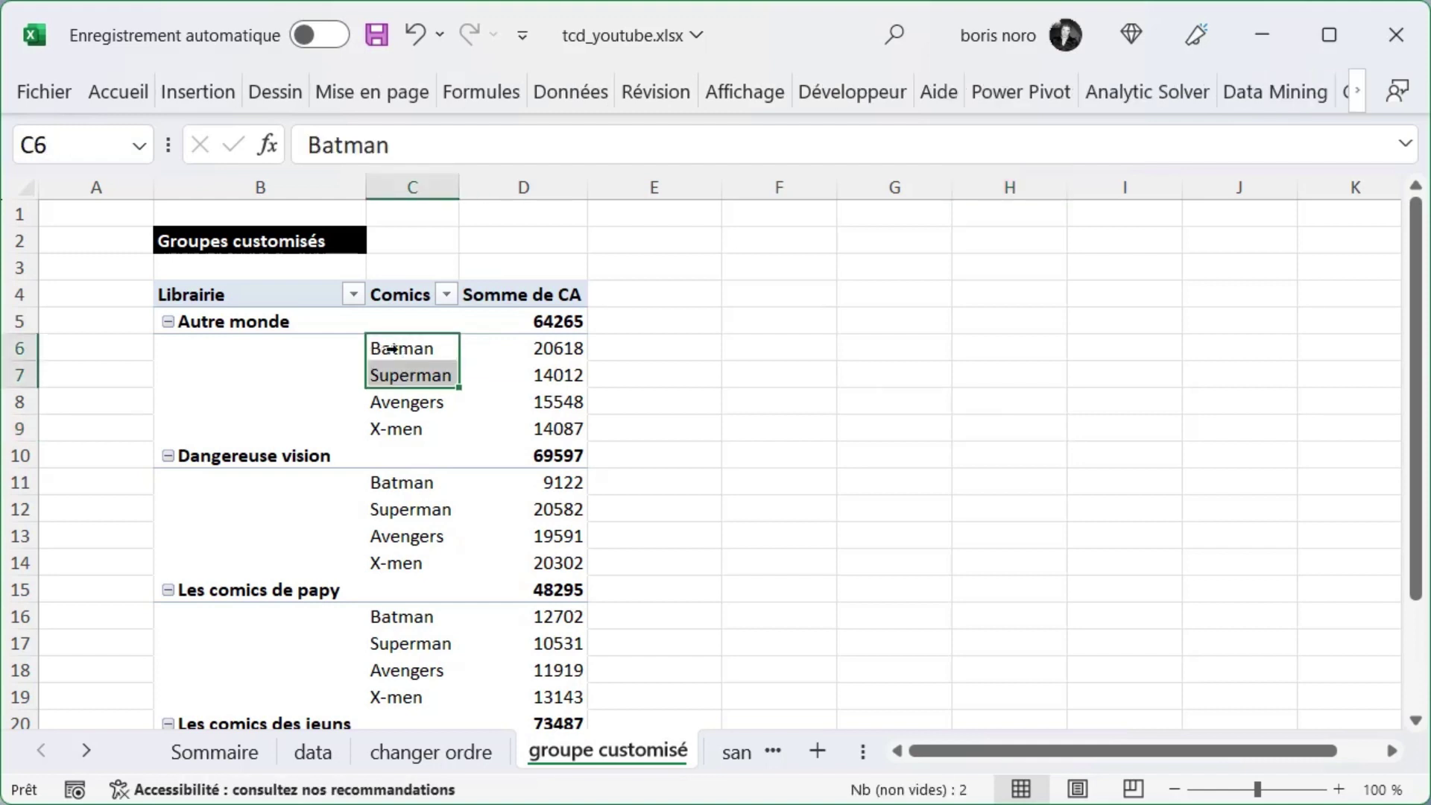
pyautogui.rightClick(393, 349)
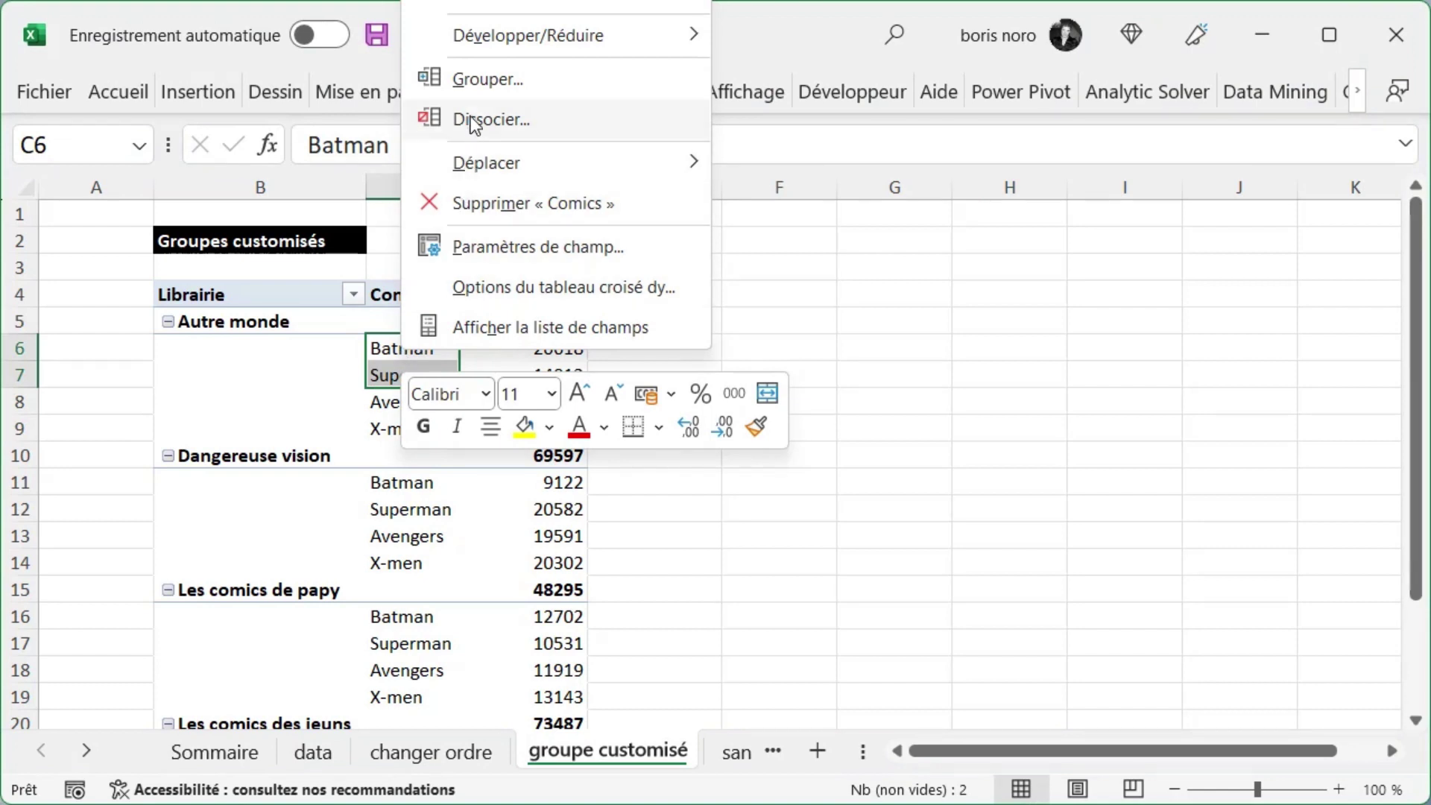
pyautogui.click(480, 79)
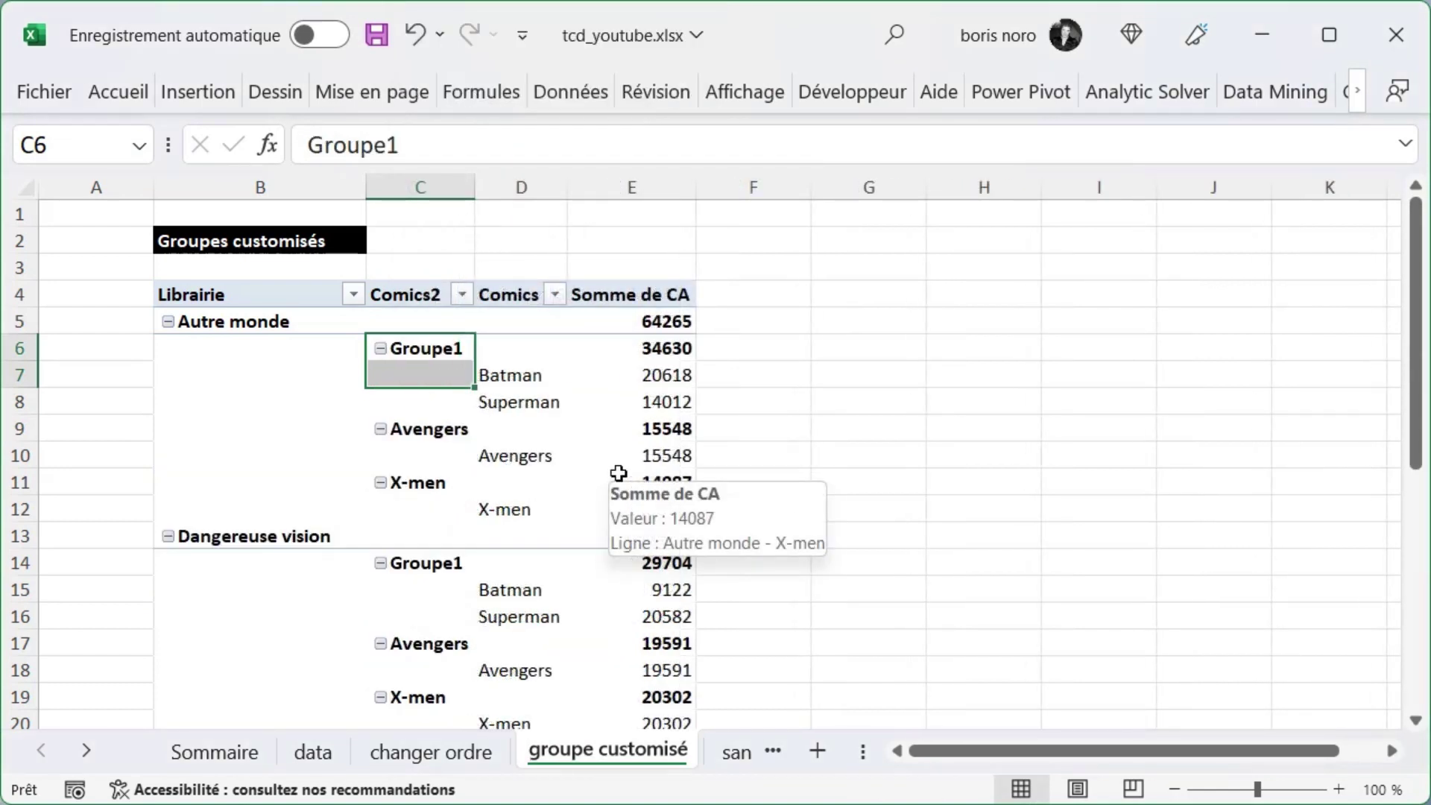
pyautogui.click(419, 151)
pyautogui.press('BackSpace')
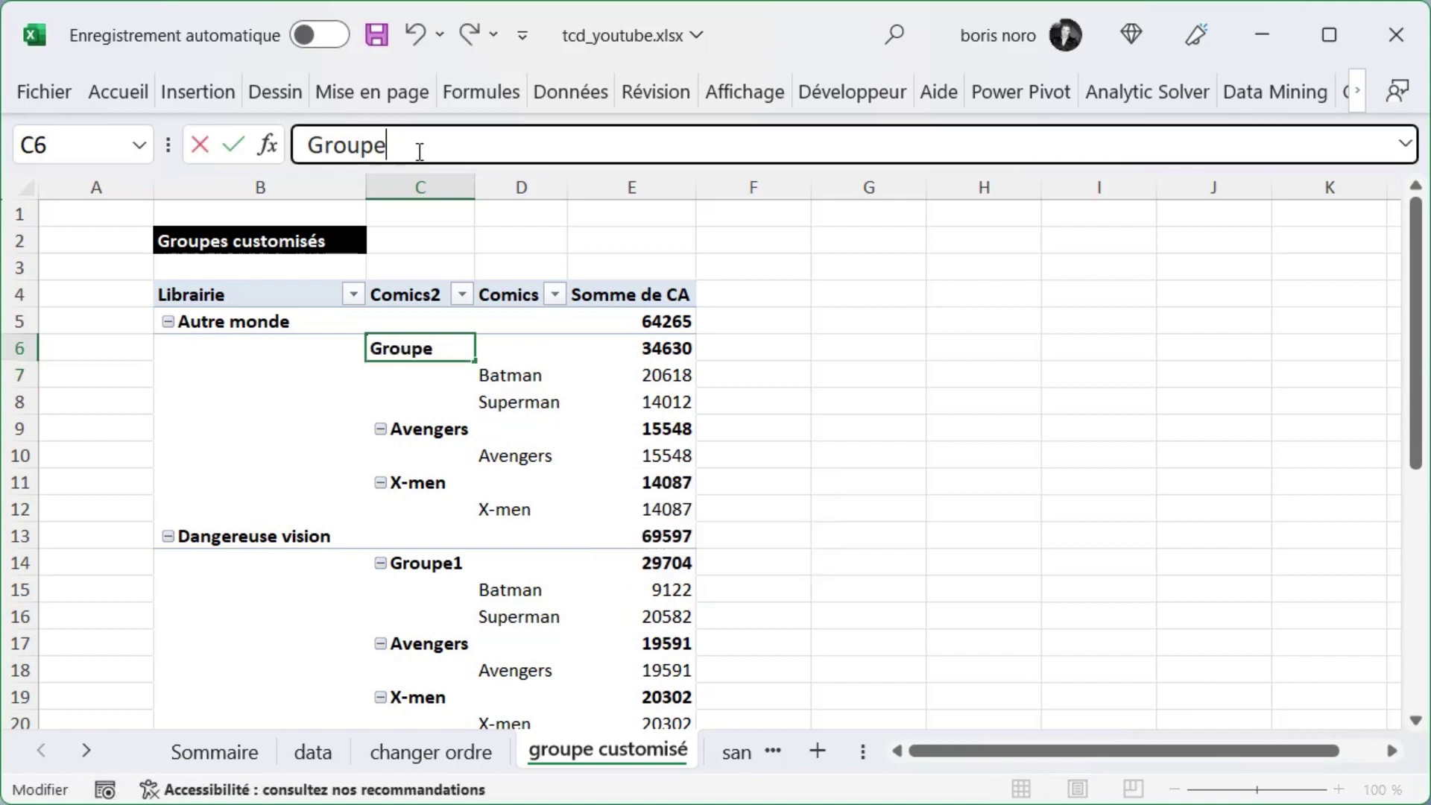
pyautogui.press('BackSpace')
pyautogui.press('BackSpace')
pyautogui.press('BackSpace')
pyautogui.write('DC')
pyautogui.press('Return')
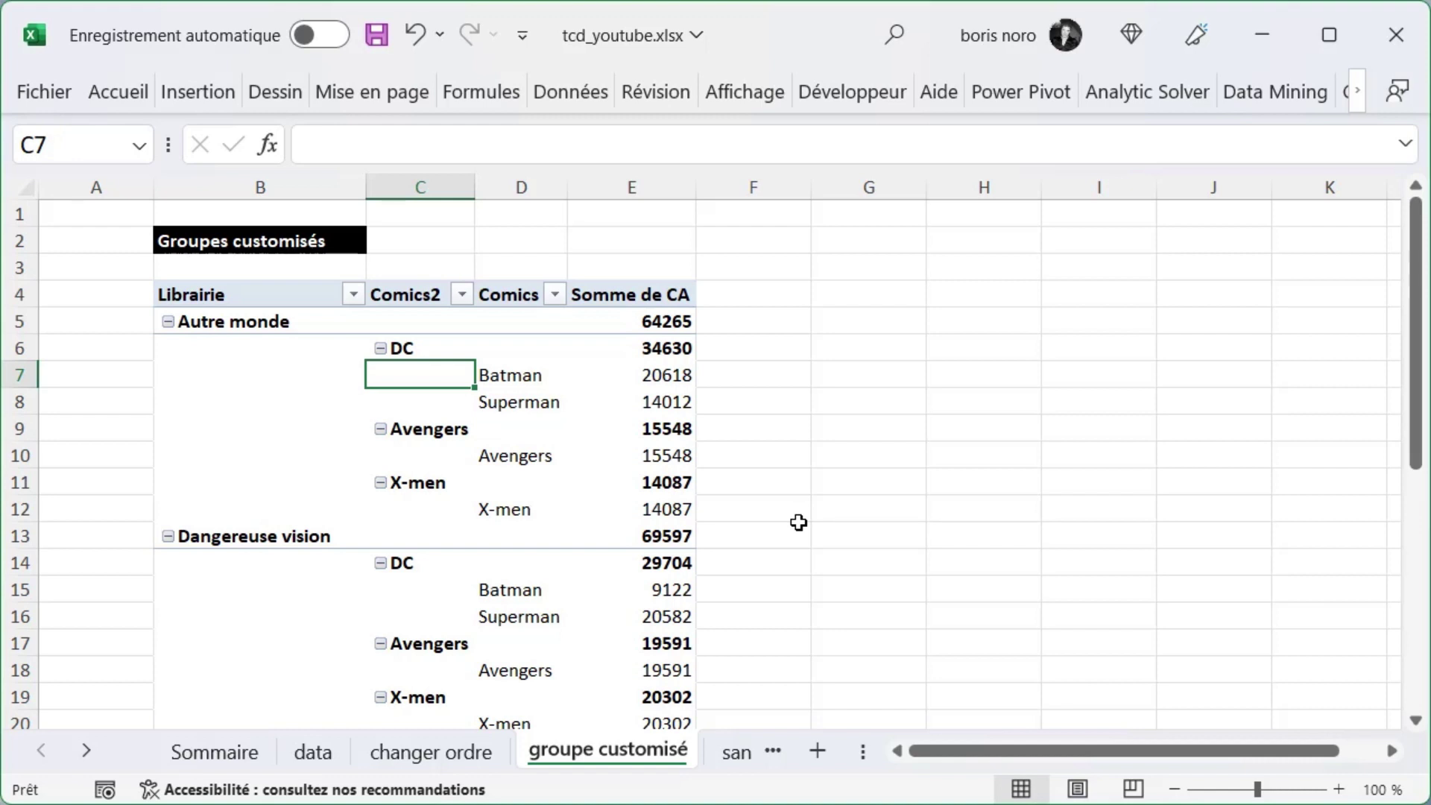
# Step: Group Avengers and X-men and rename the group Marvel
pyautogui.moveTo(515, 455)
pyautogui.moveTo(519, 458); pyautogui.dragTo(512, 504)
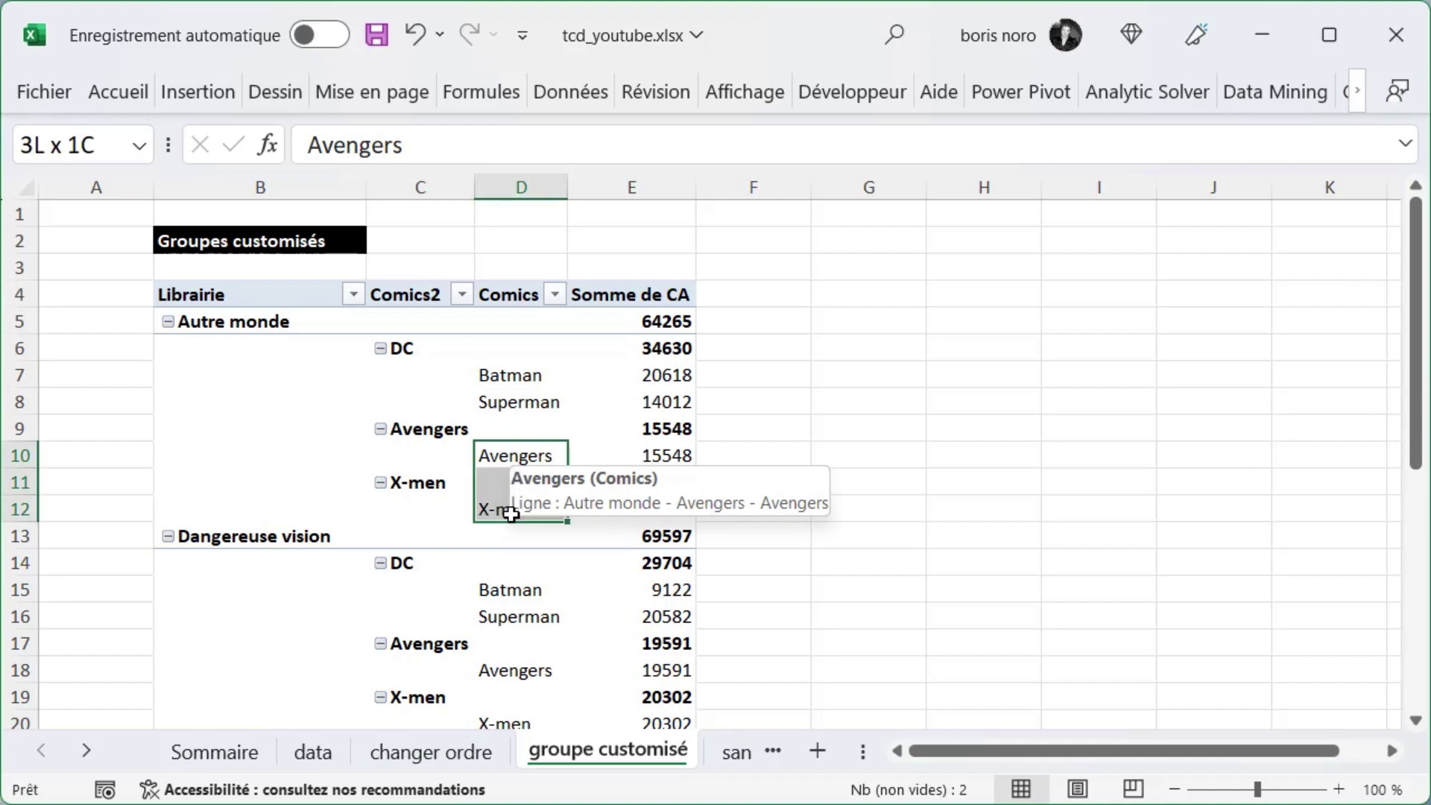
pyautogui.rightClick(517, 476)
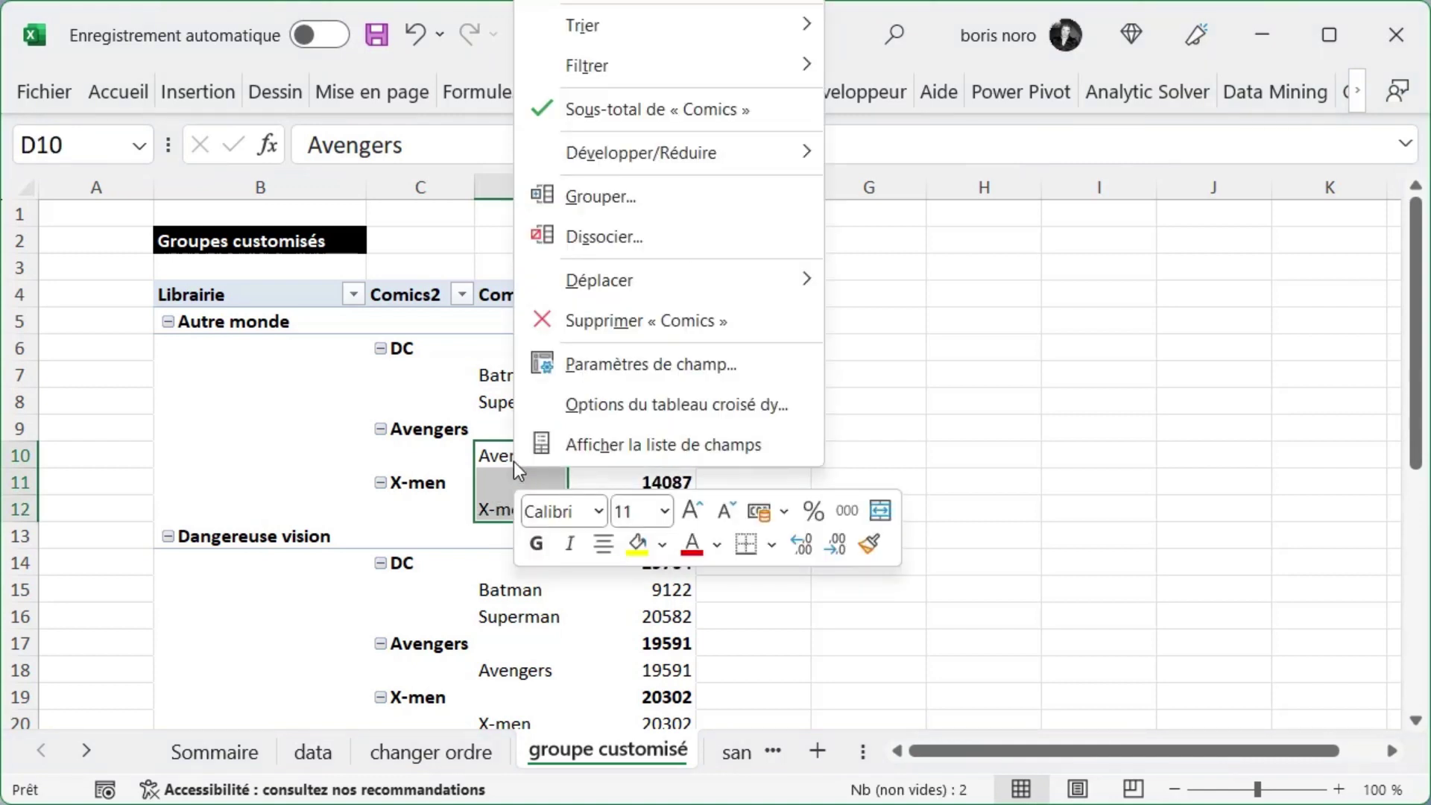
pyautogui.click(570, 196)
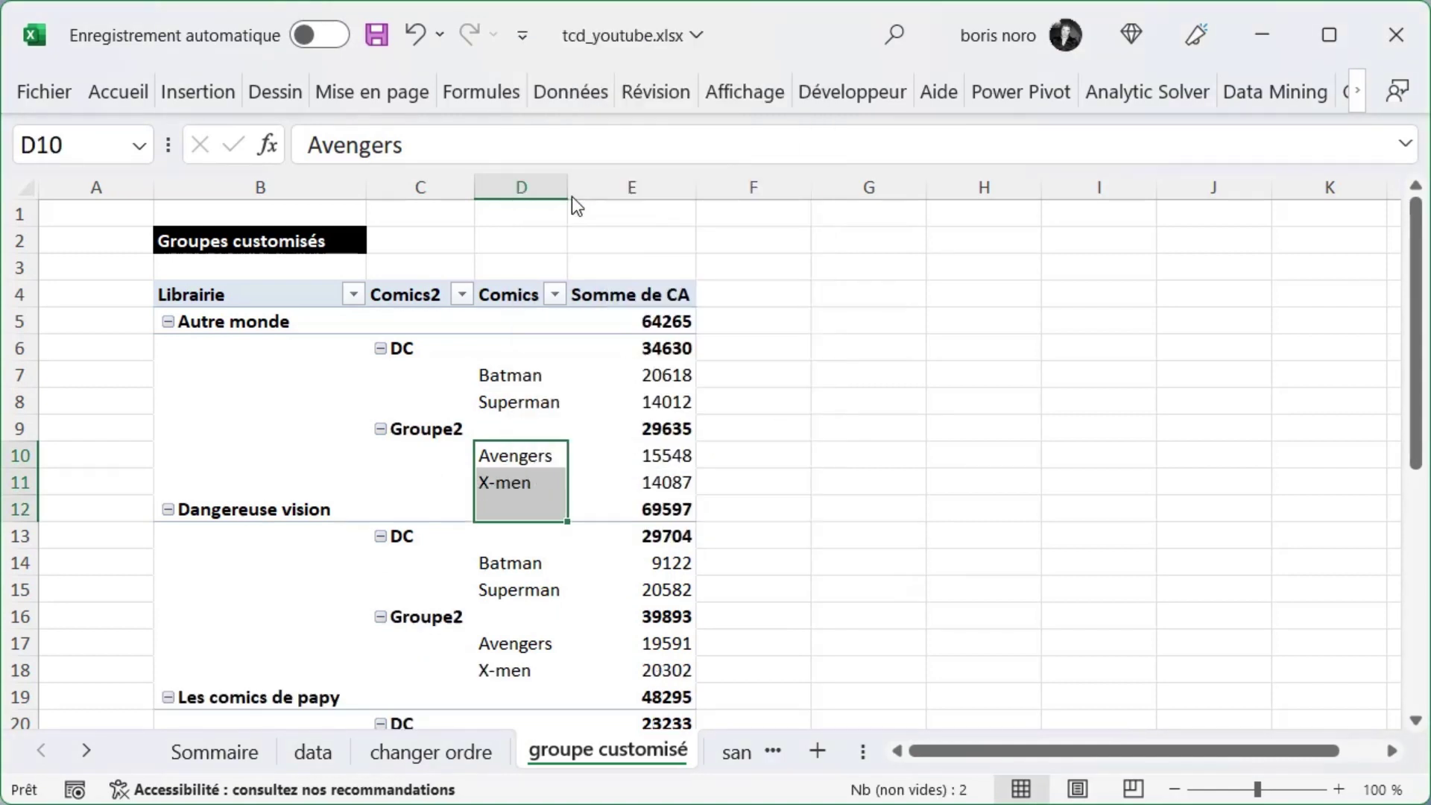
pyautogui.click(457, 429)
pyautogui.click(410, 145)
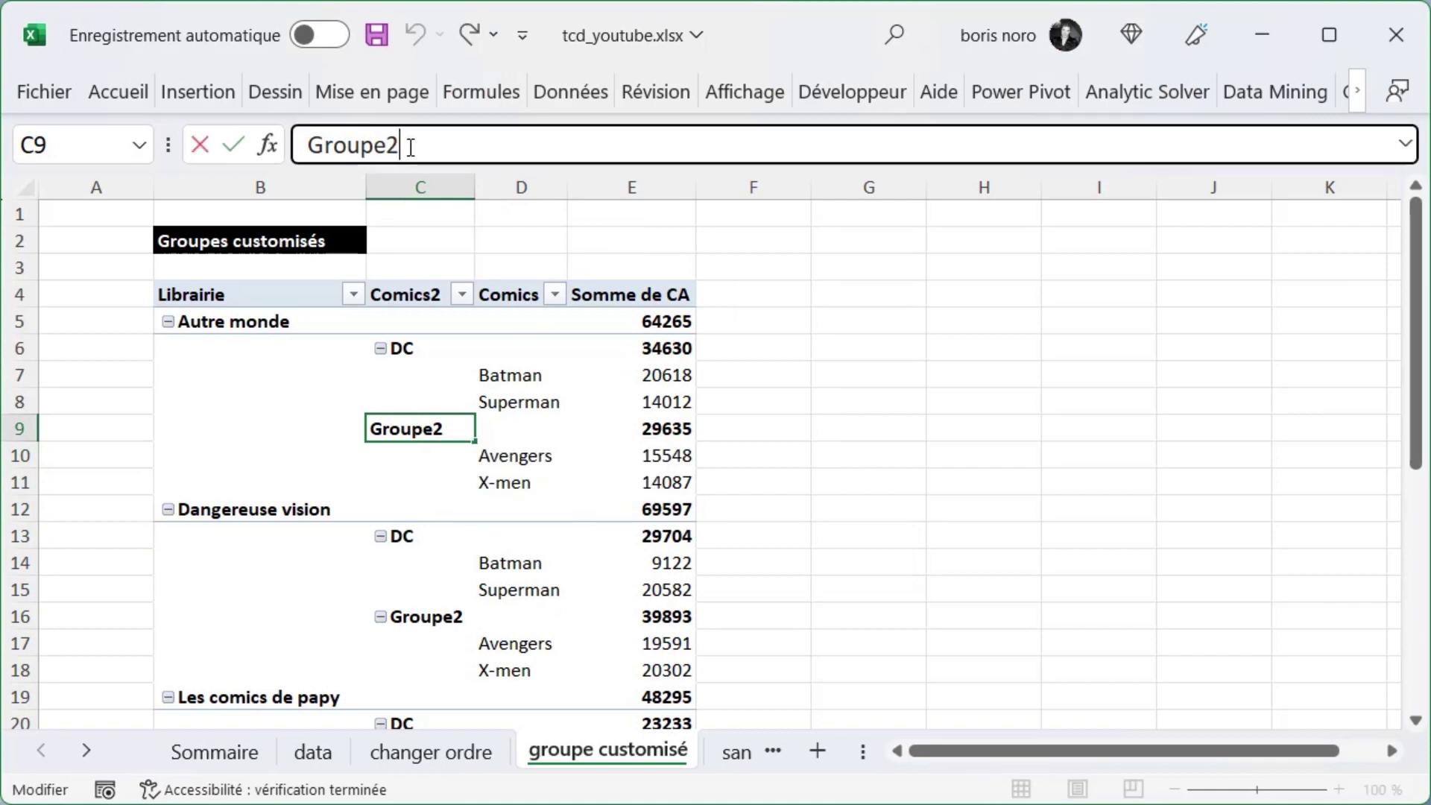
pyautogui.press('BackSpace')
pyautogui.press('BackSpace')
pyautogui.press('BackSpace')
pyautogui.press('BackSpace')
pyautogui.write('Marvel')
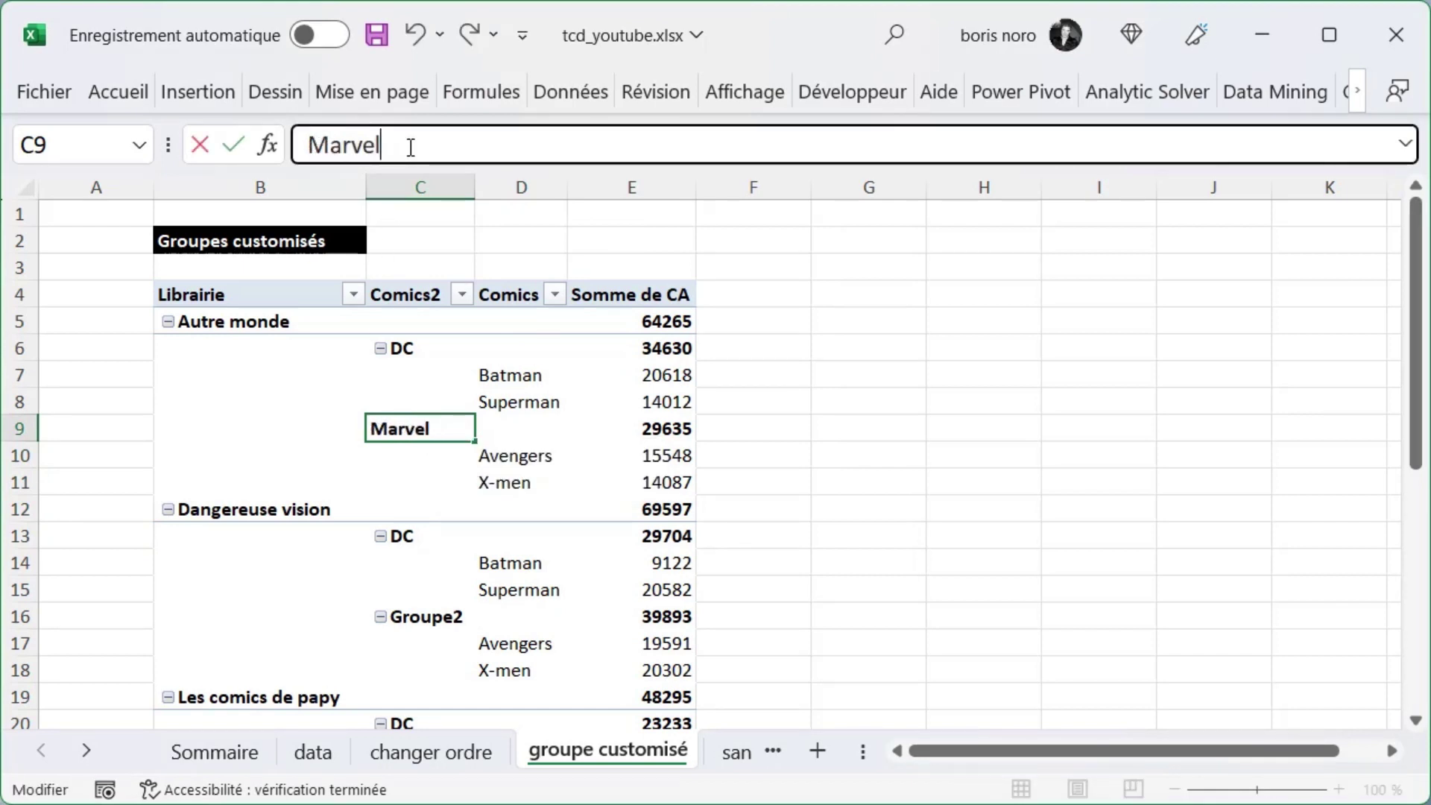
pyautogui.press('Return')
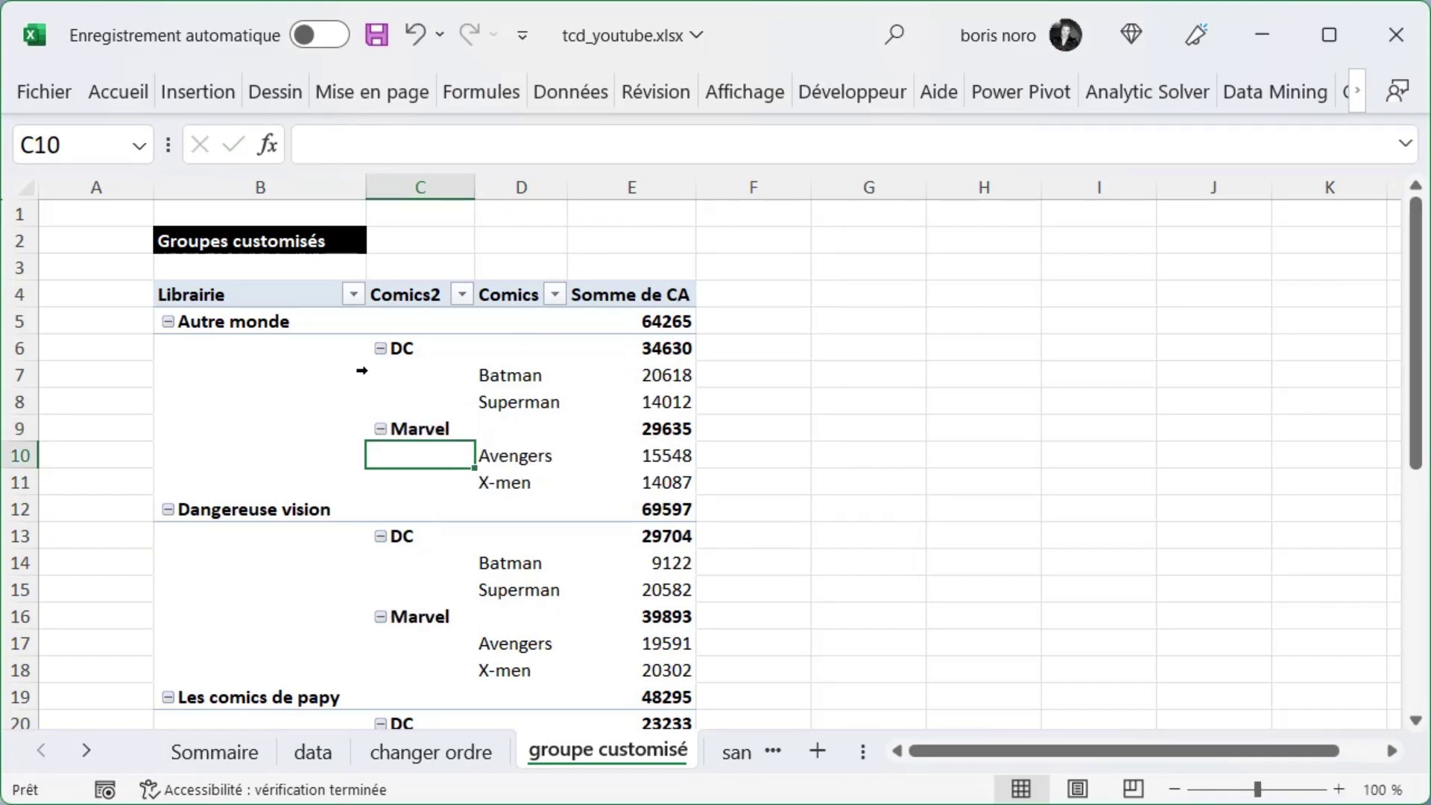
# Step: Collapse the DC and Marvel groups to show their totals, 34630 and 29635
pyautogui.click(383, 352)
pyautogui.click(380, 348)
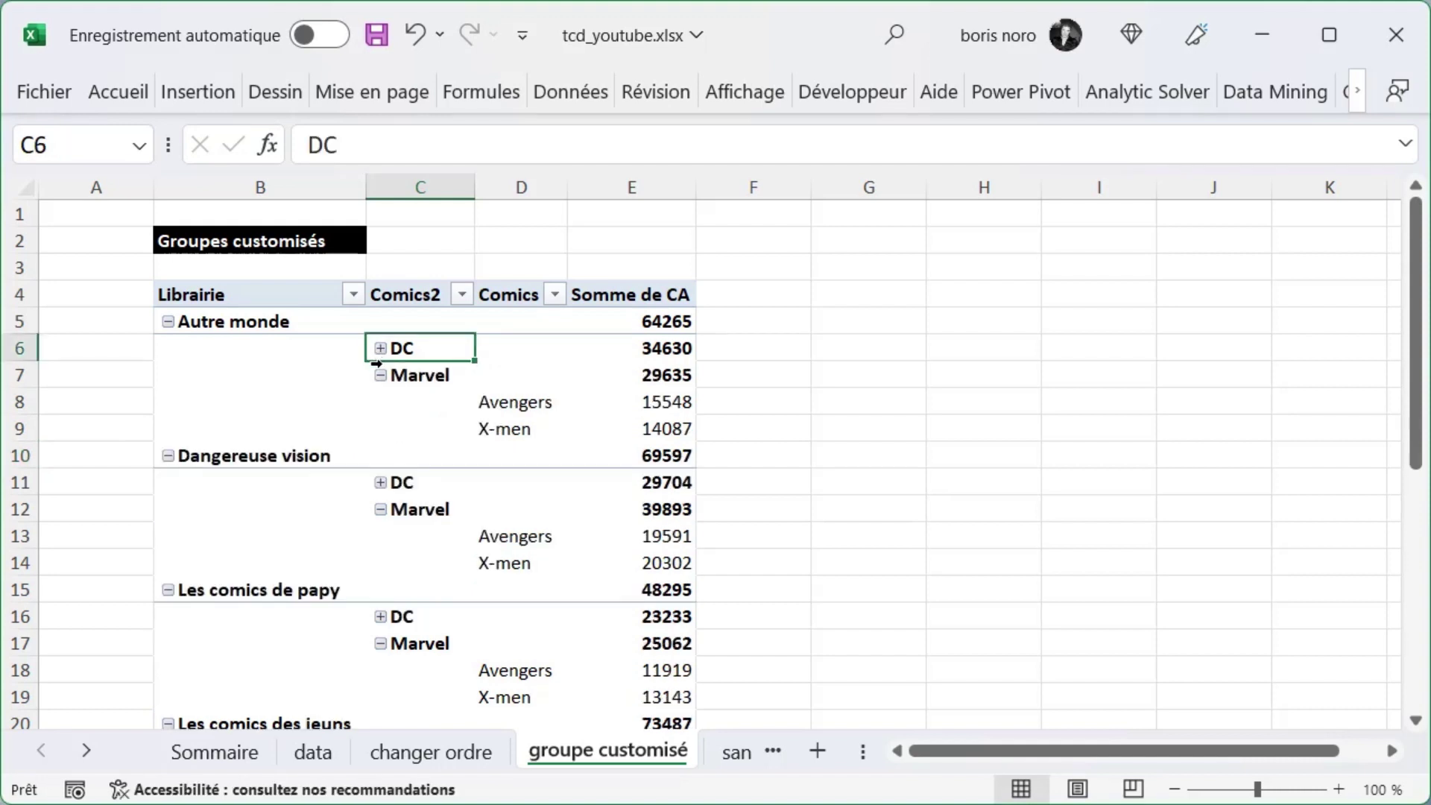
pyautogui.click(381, 375)
pyautogui.click(637, 352)
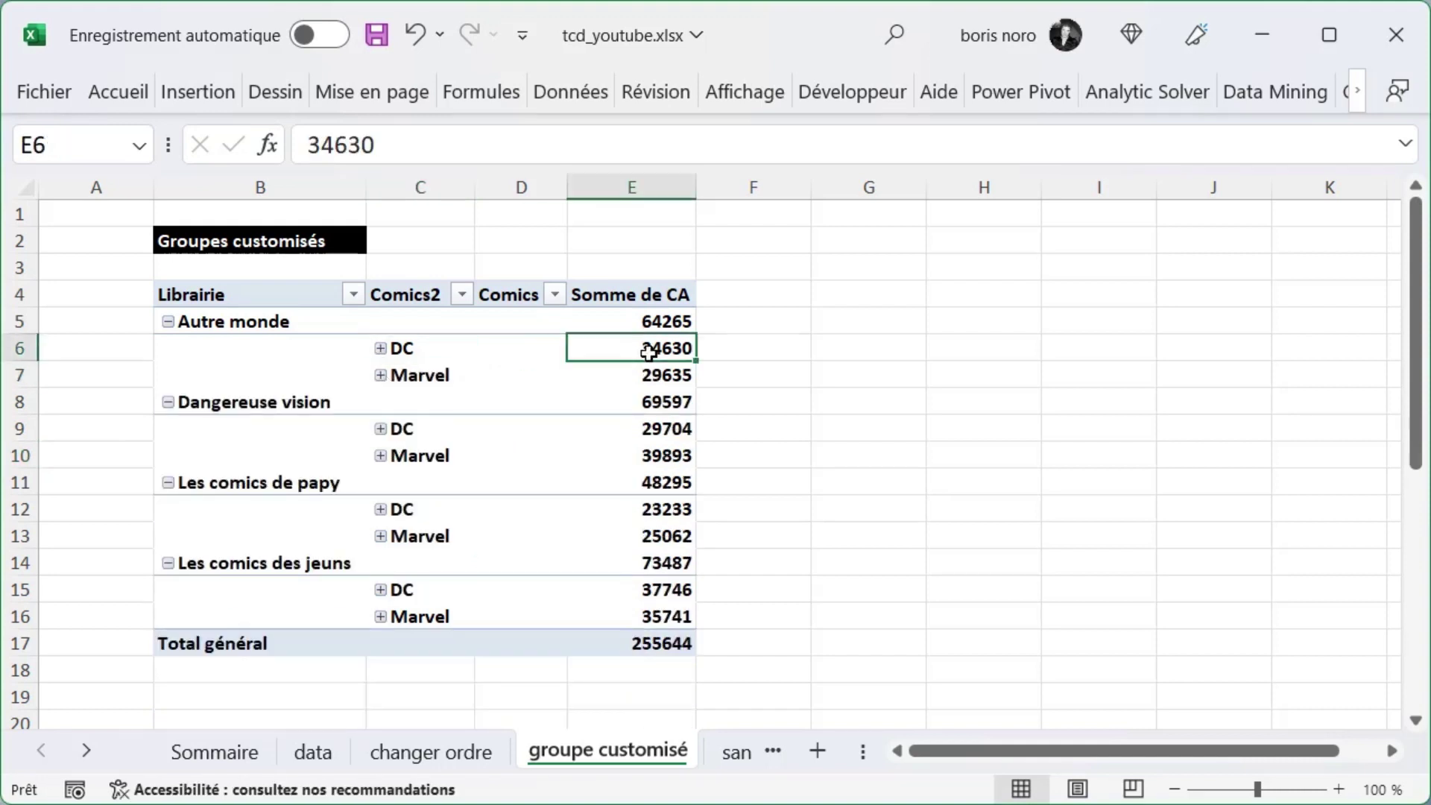
pyautogui.click(639, 378)
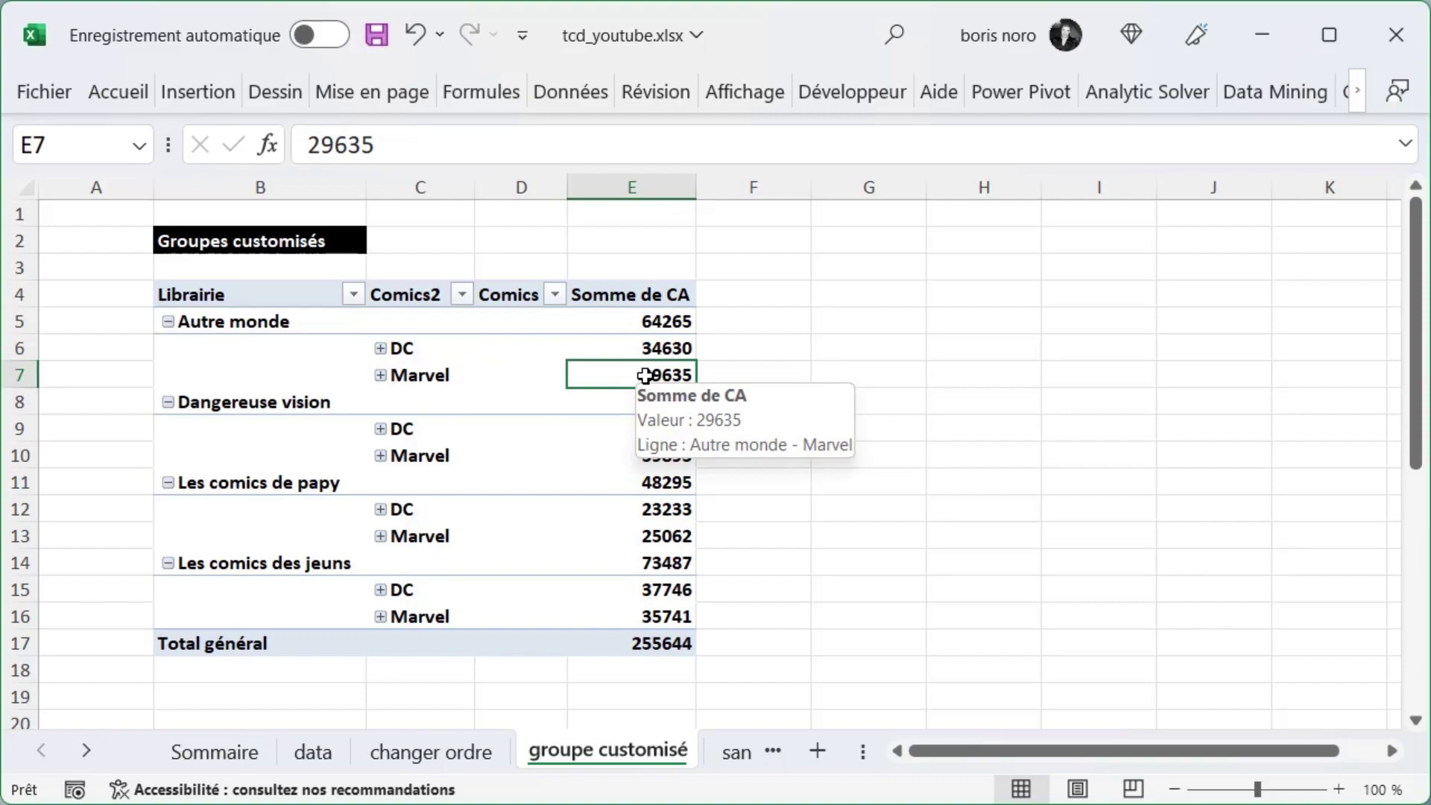
pyautogui.click(936, 408)
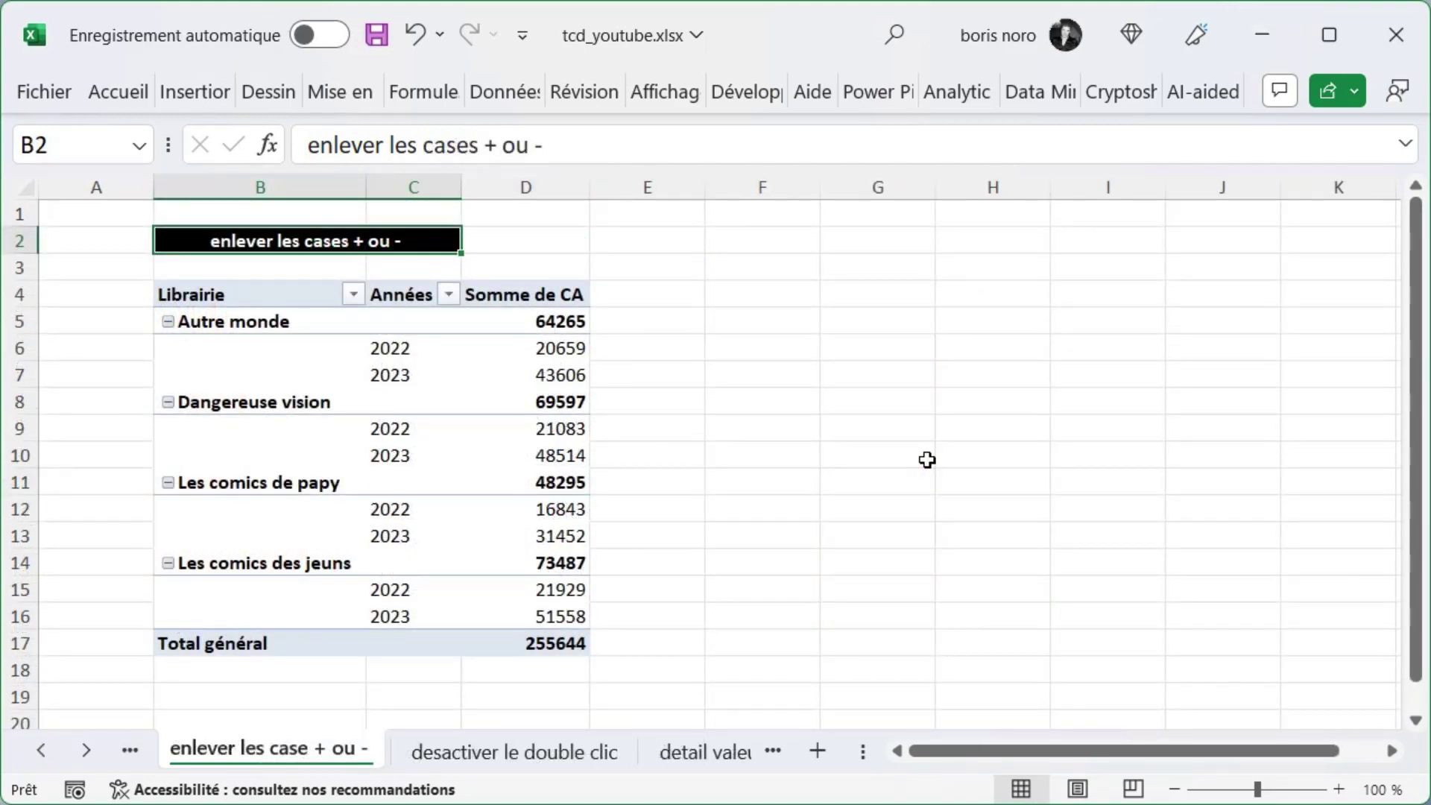
# Step: Collapse and expand the Autre monde bookshop's years with its +/- button
pyautogui.click(167, 324)
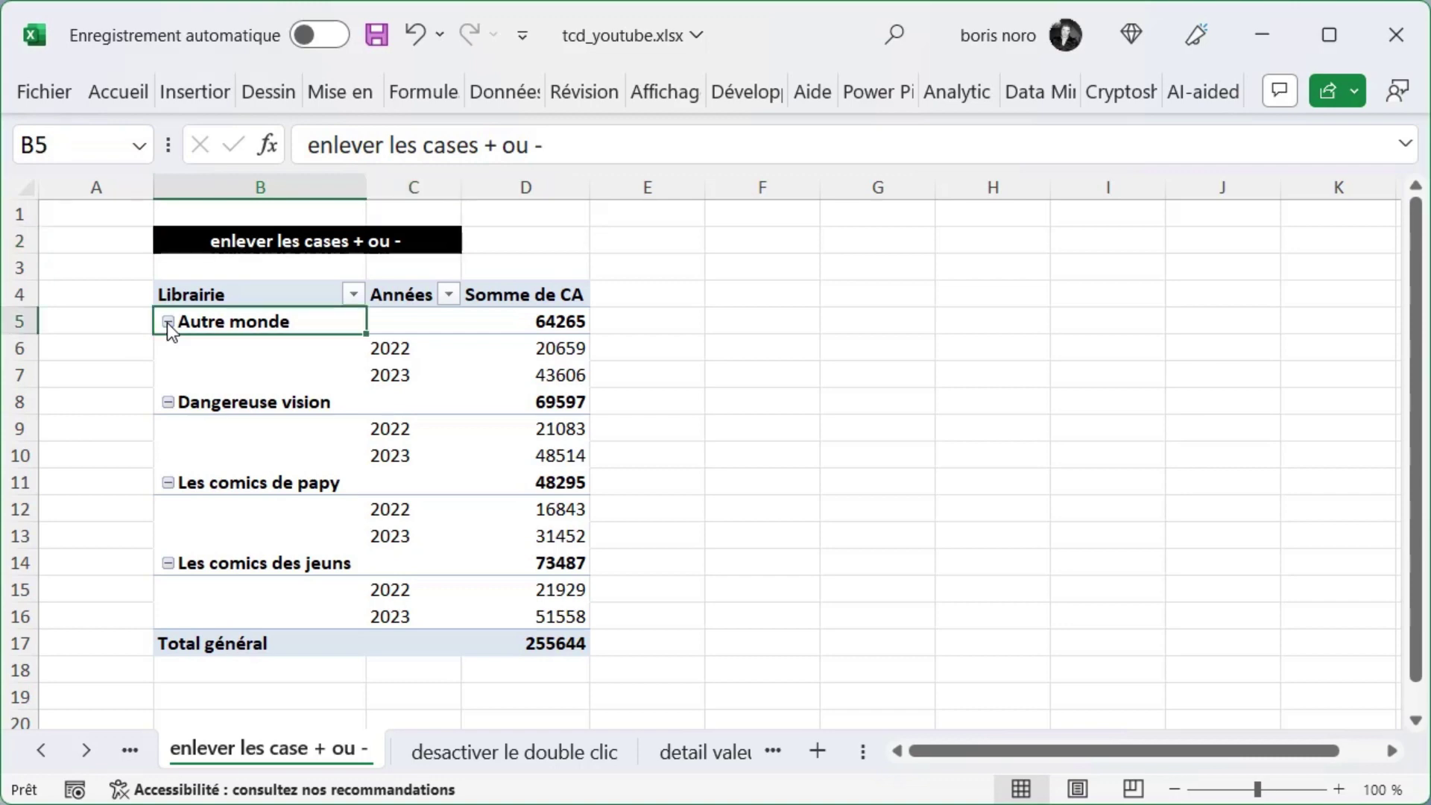
pyautogui.click(167, 323)
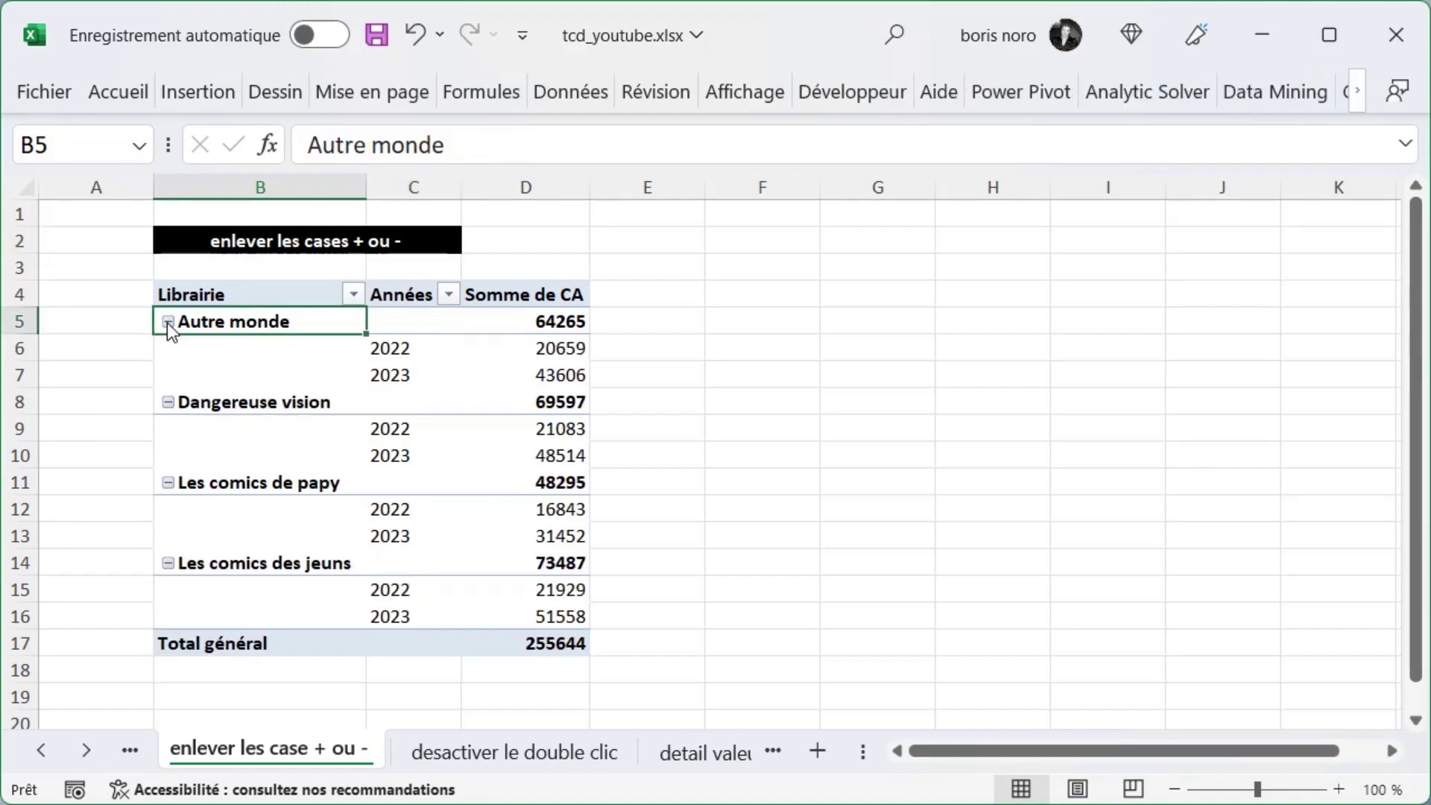
pyautogui.click(167, 323)
pyautogui.click(167, 323)
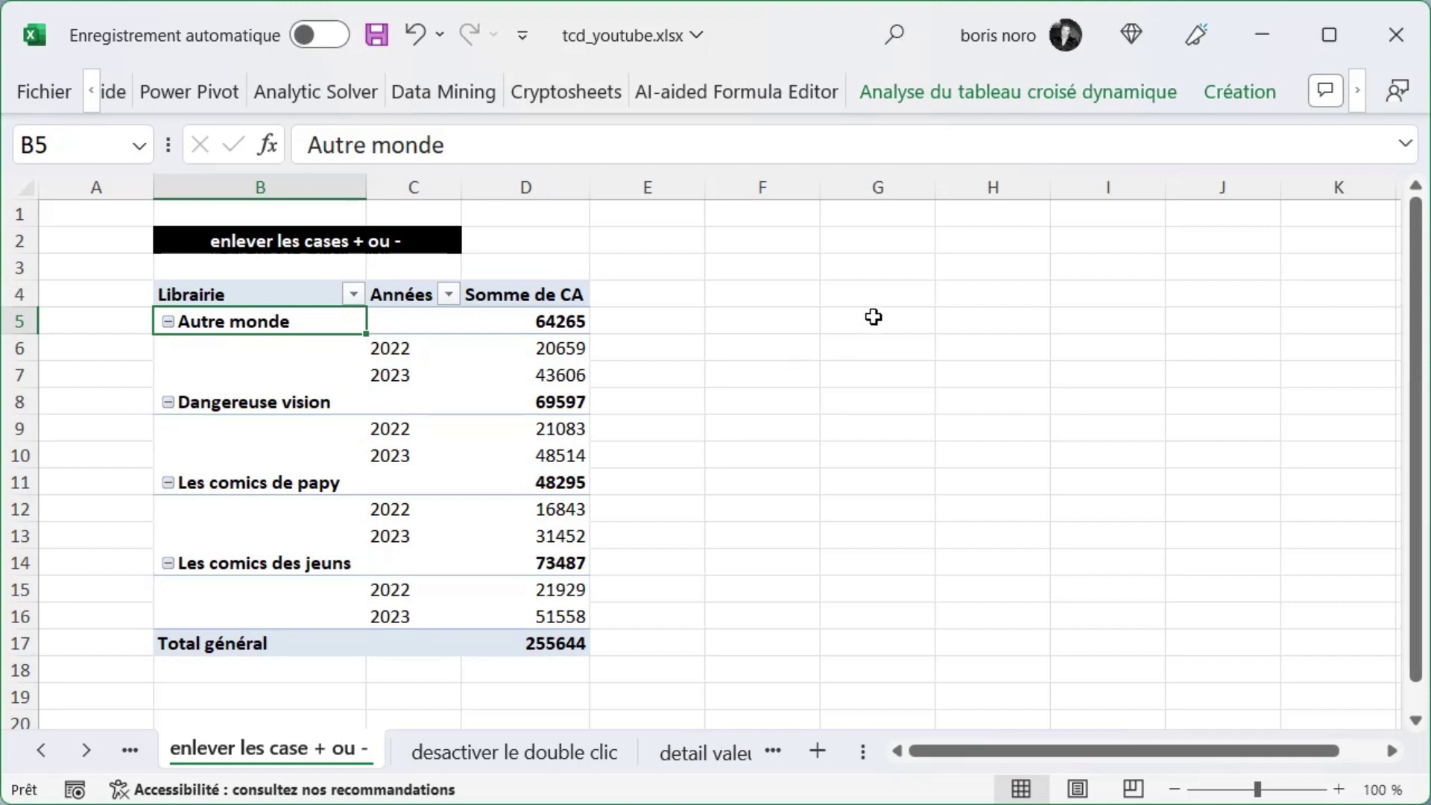
# Step: Hide the pivot table's +/- buttons
pyautogui.click(967, 97)
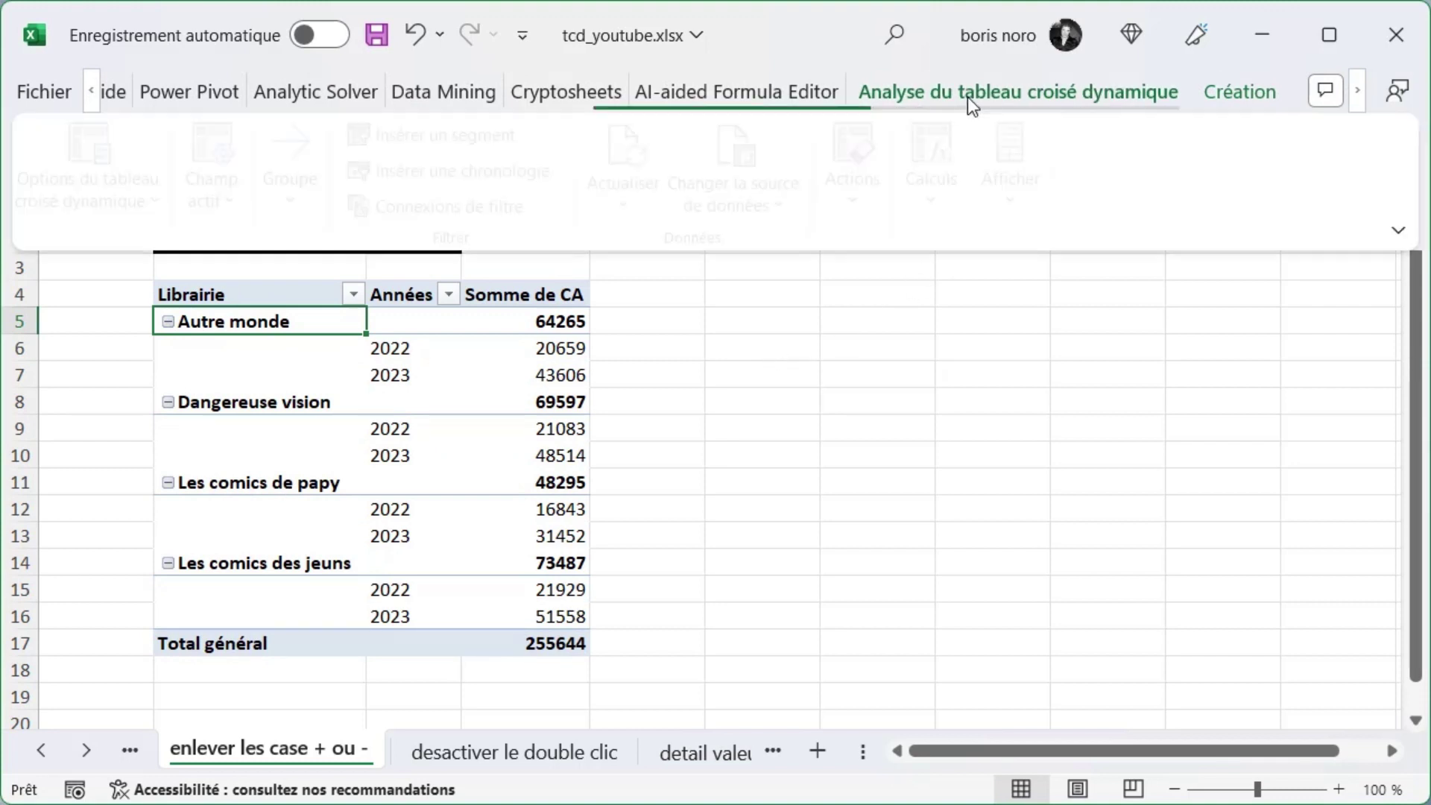
pyautogui.click(1027, 210)
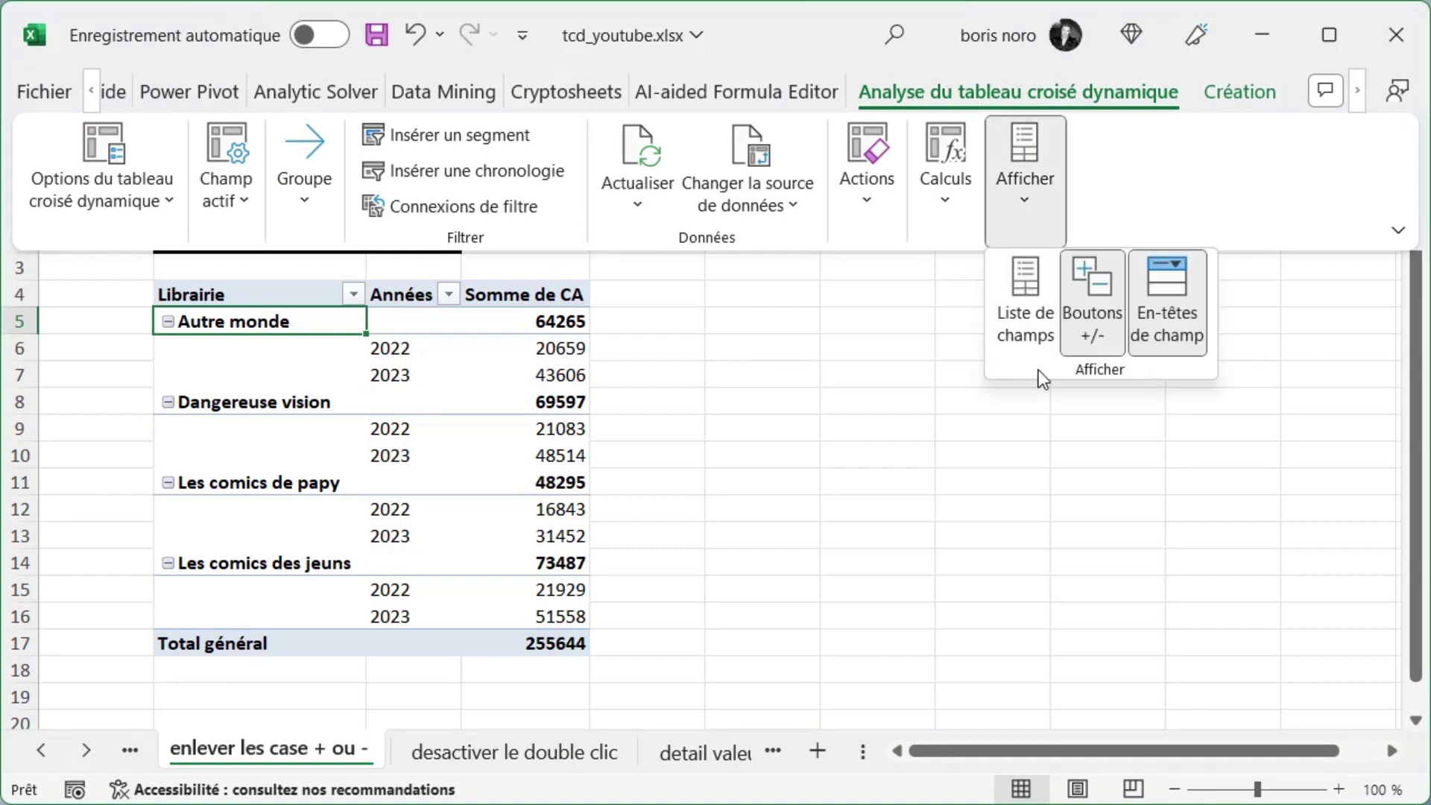
pyautogui.click(1111, 344)
pyautogui.click(876, 551)
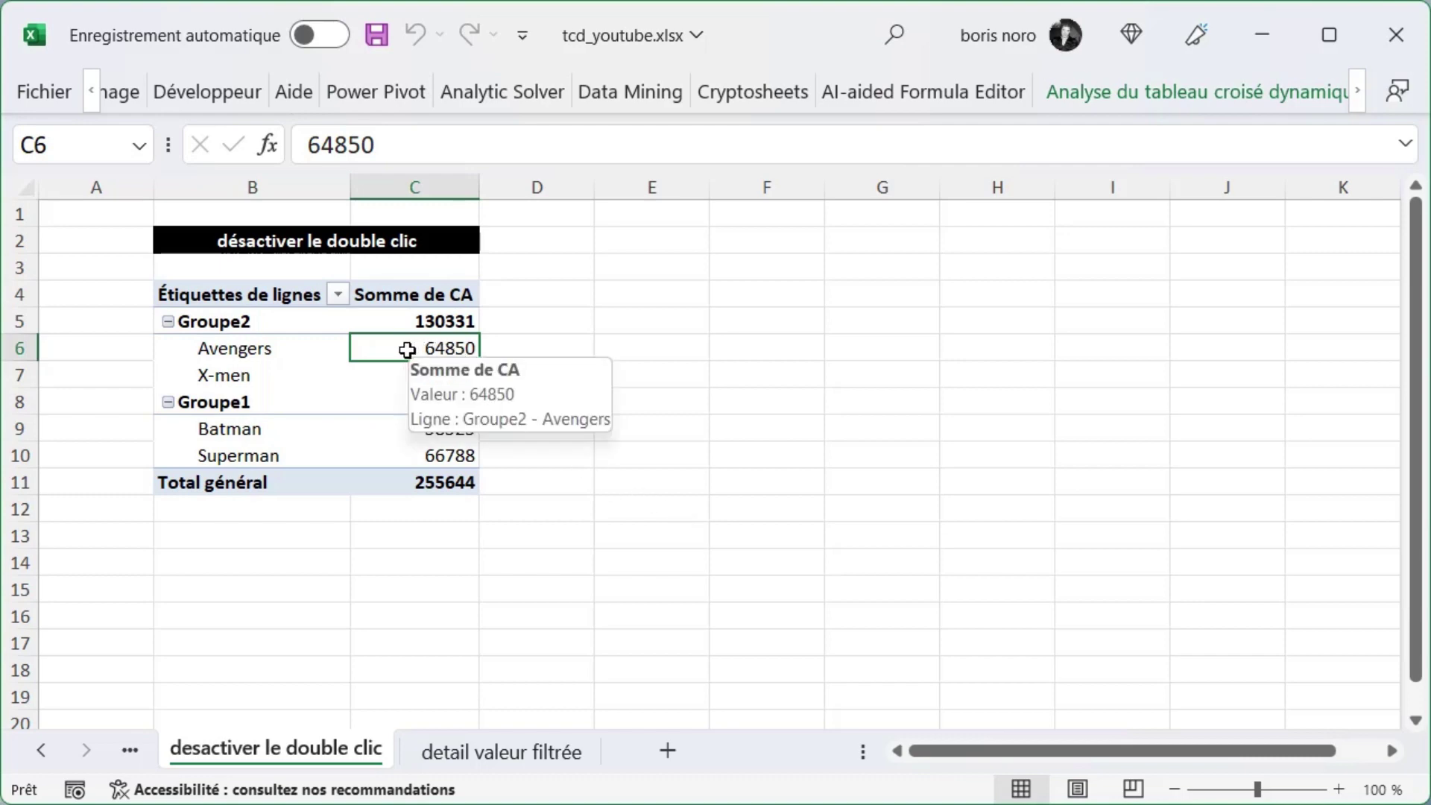
# Step: Disable showing details in the pivot options, testing the Avengers drill-down before and after
pyautogui.moveTo(414, 347)
pyautogui.doubleClick(374, 348)
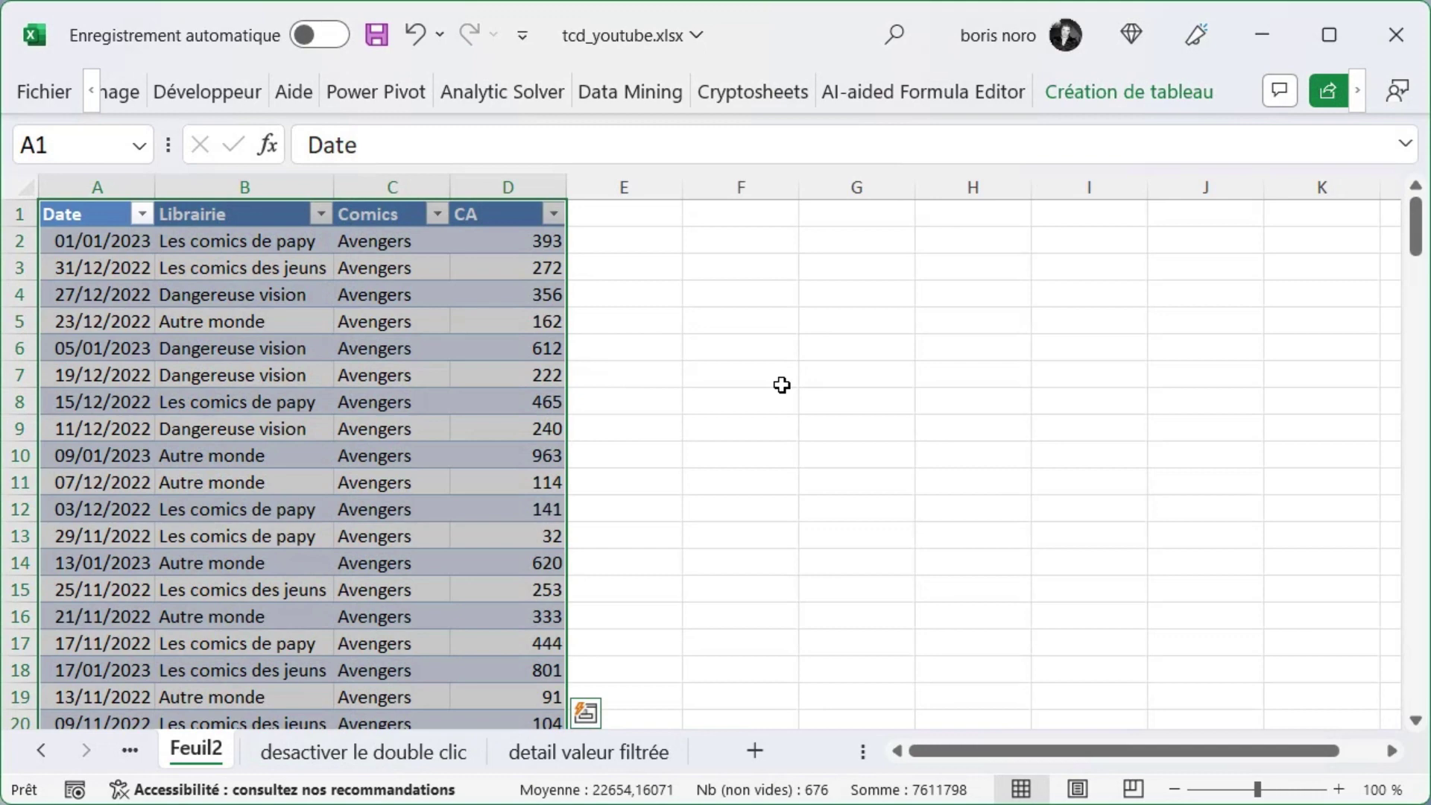
pyautogui.click(506, 209)
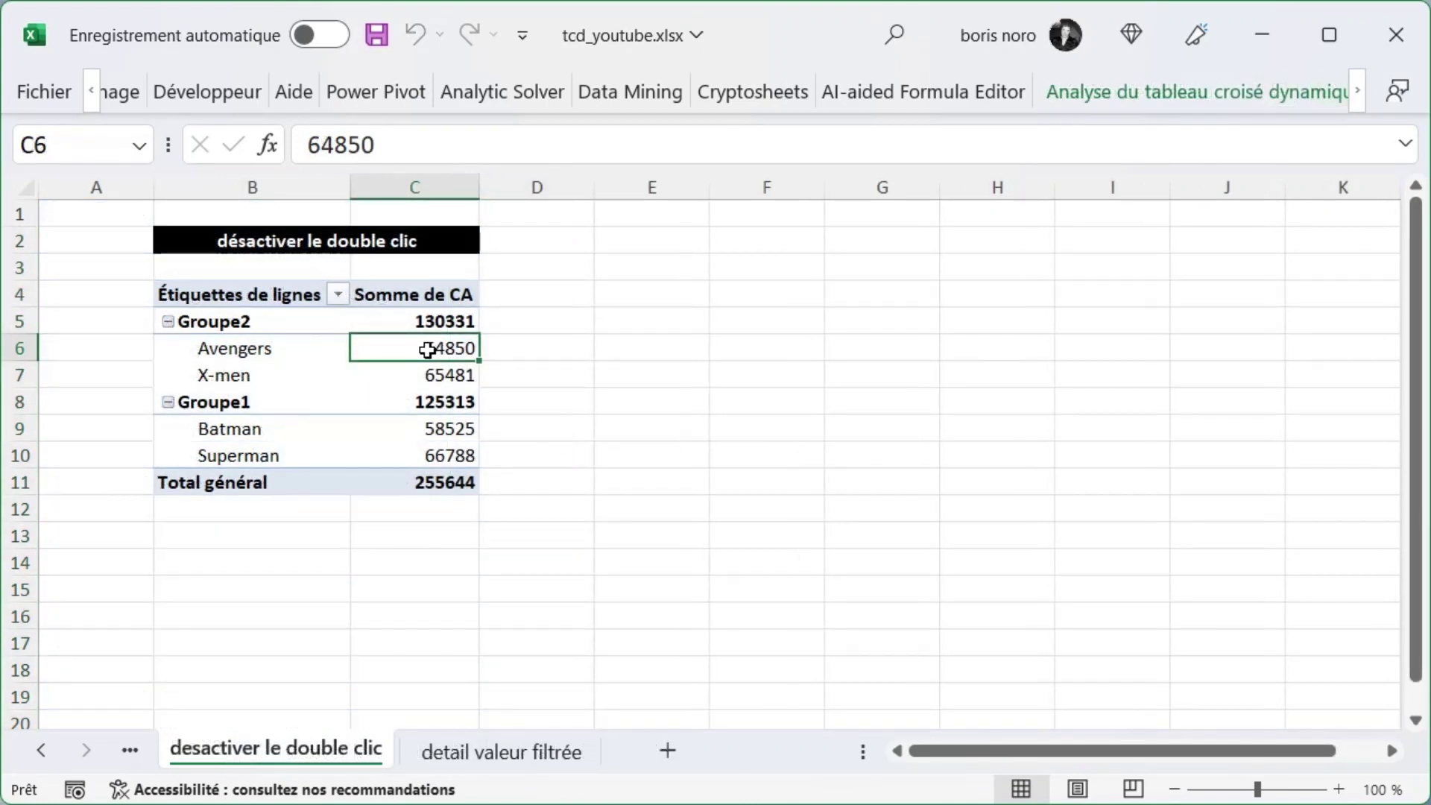
pyautogui.rightClick(385, 349)
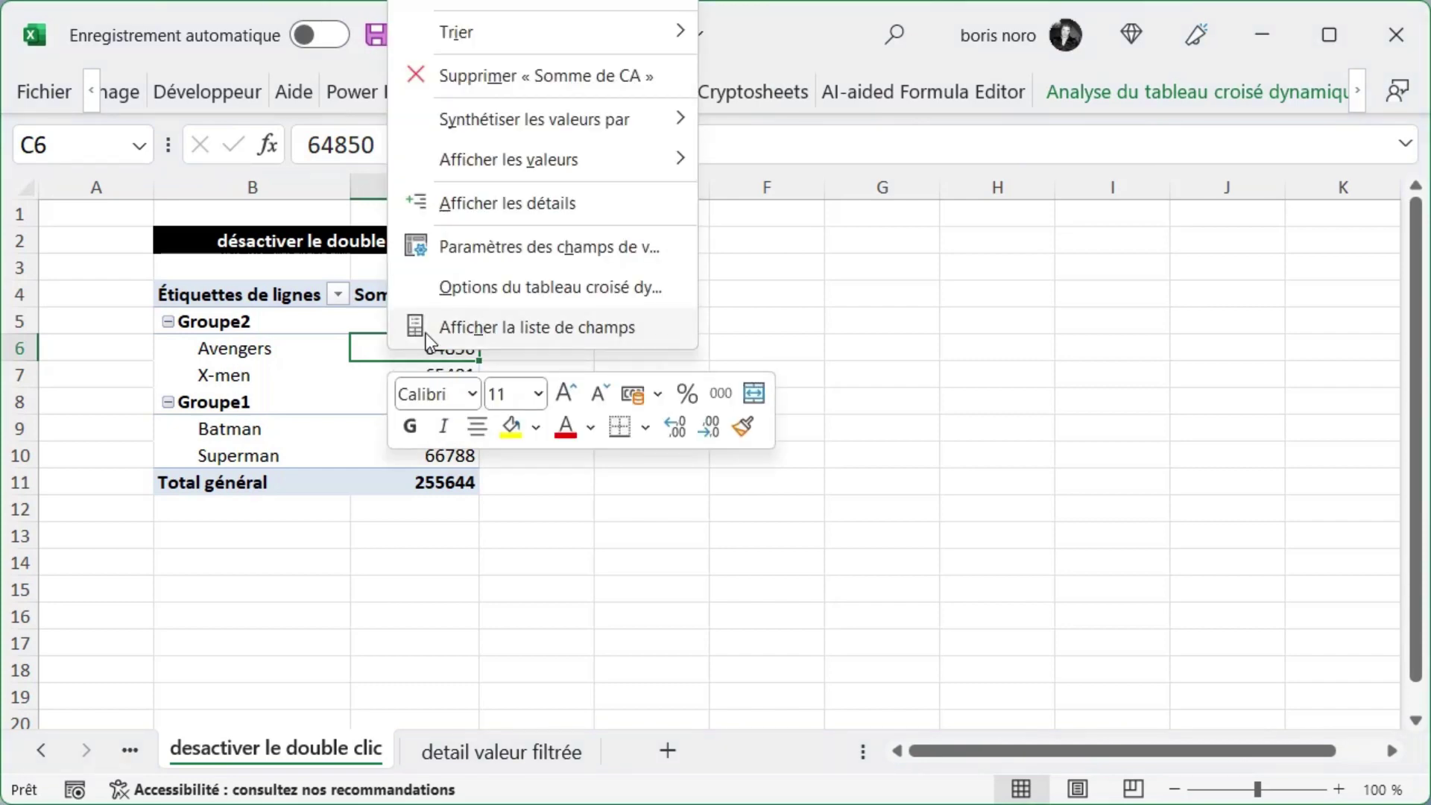
pyautogui.click(484, 290)
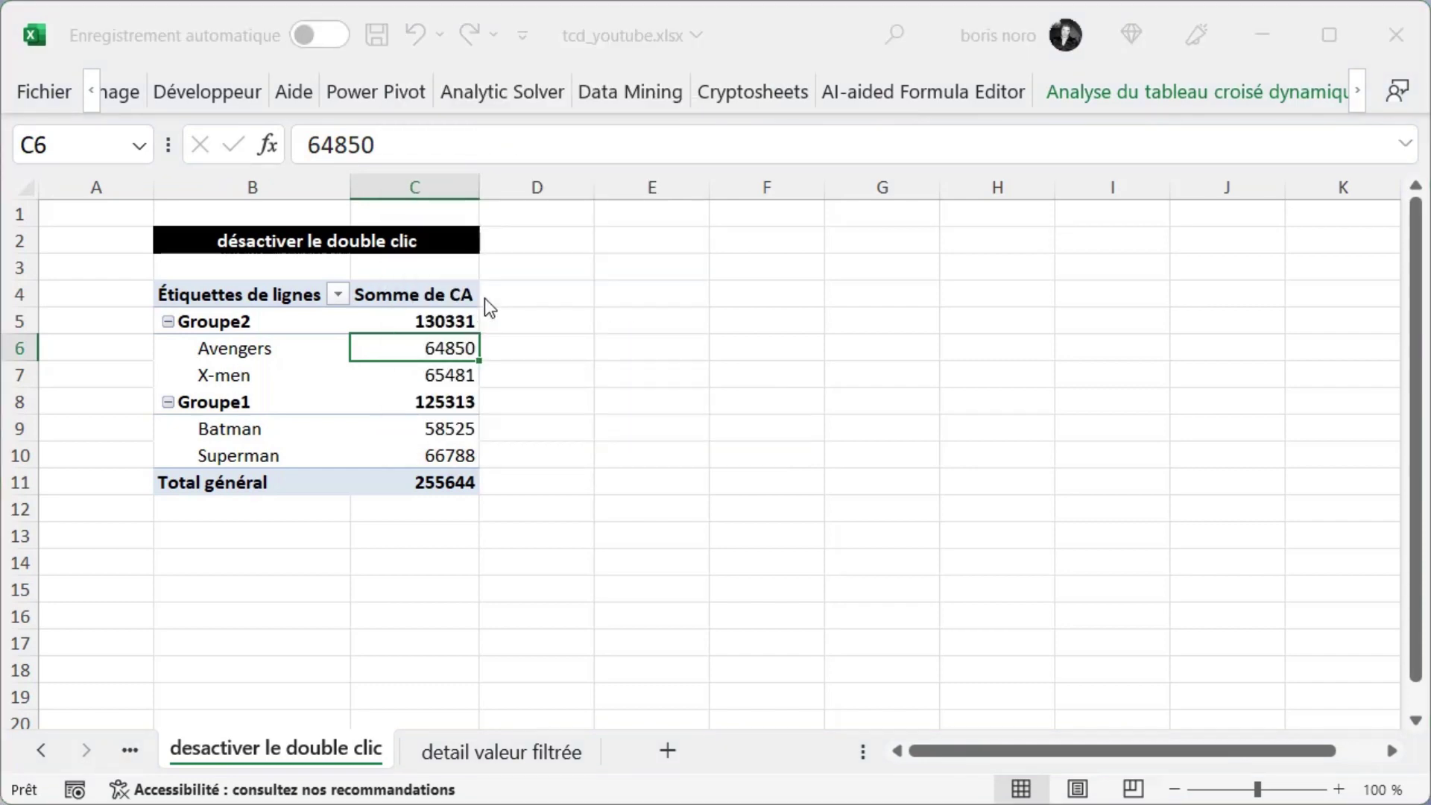
pyautogui.click(794, 146)
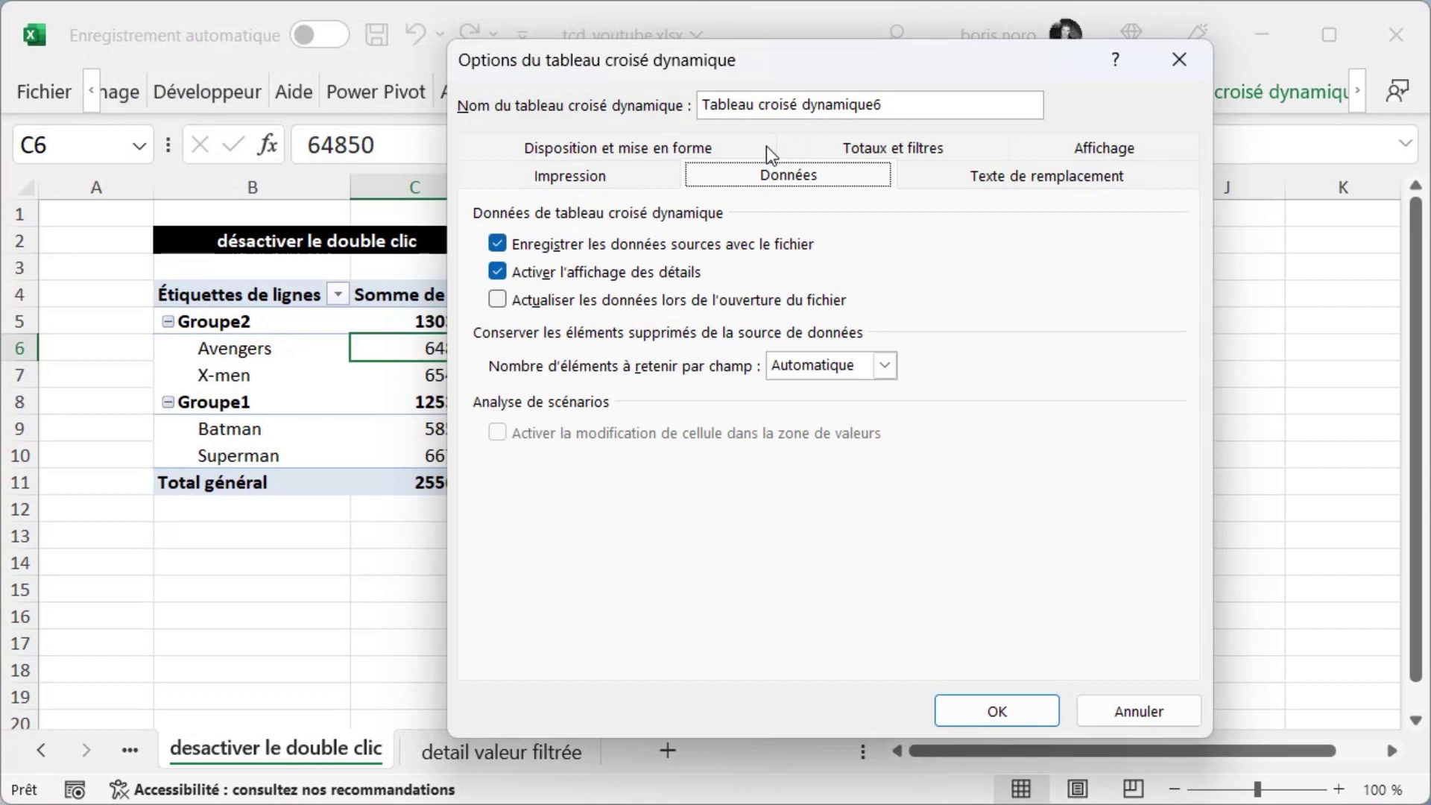
pyautogui.click(497, 271)
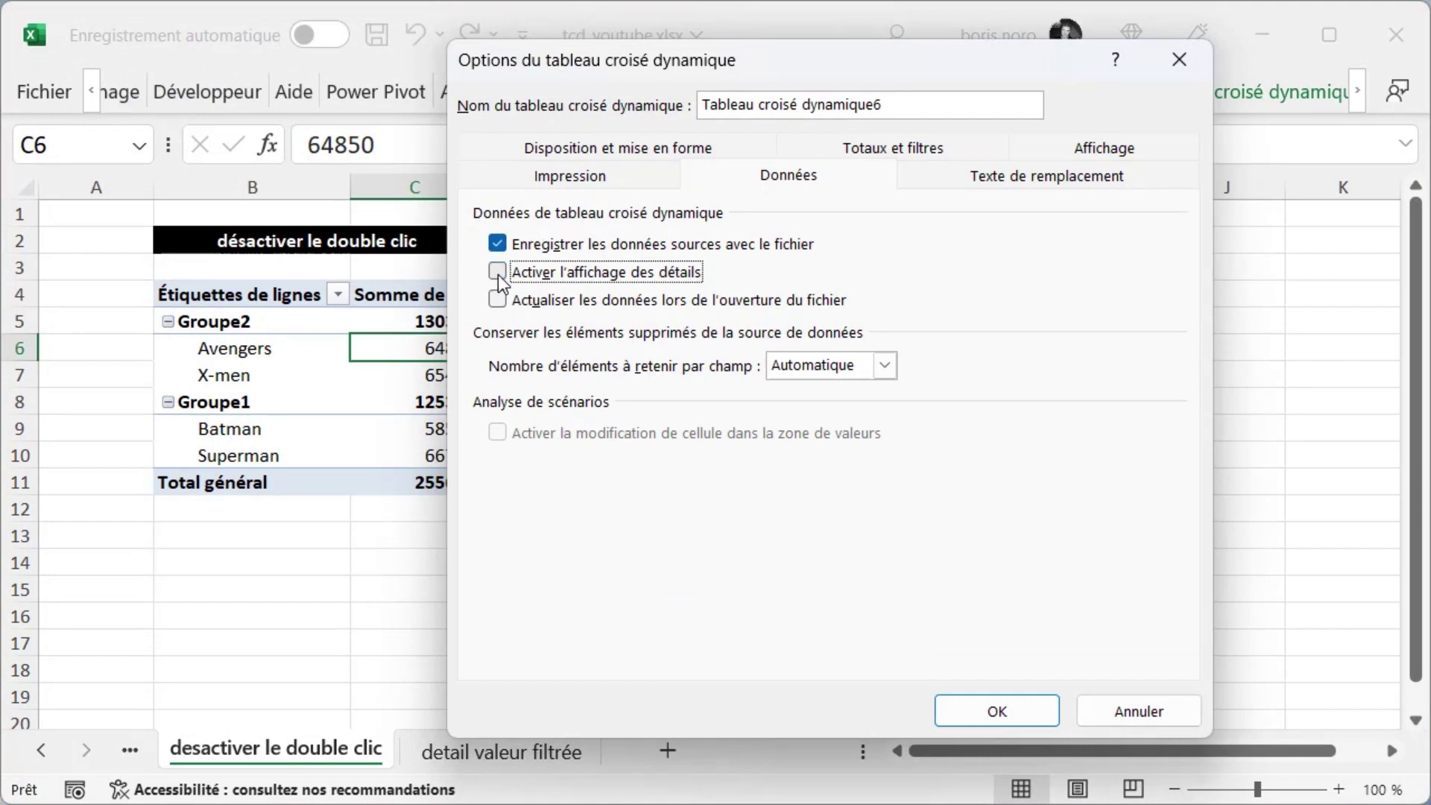
pyautogui.click(985, 717)
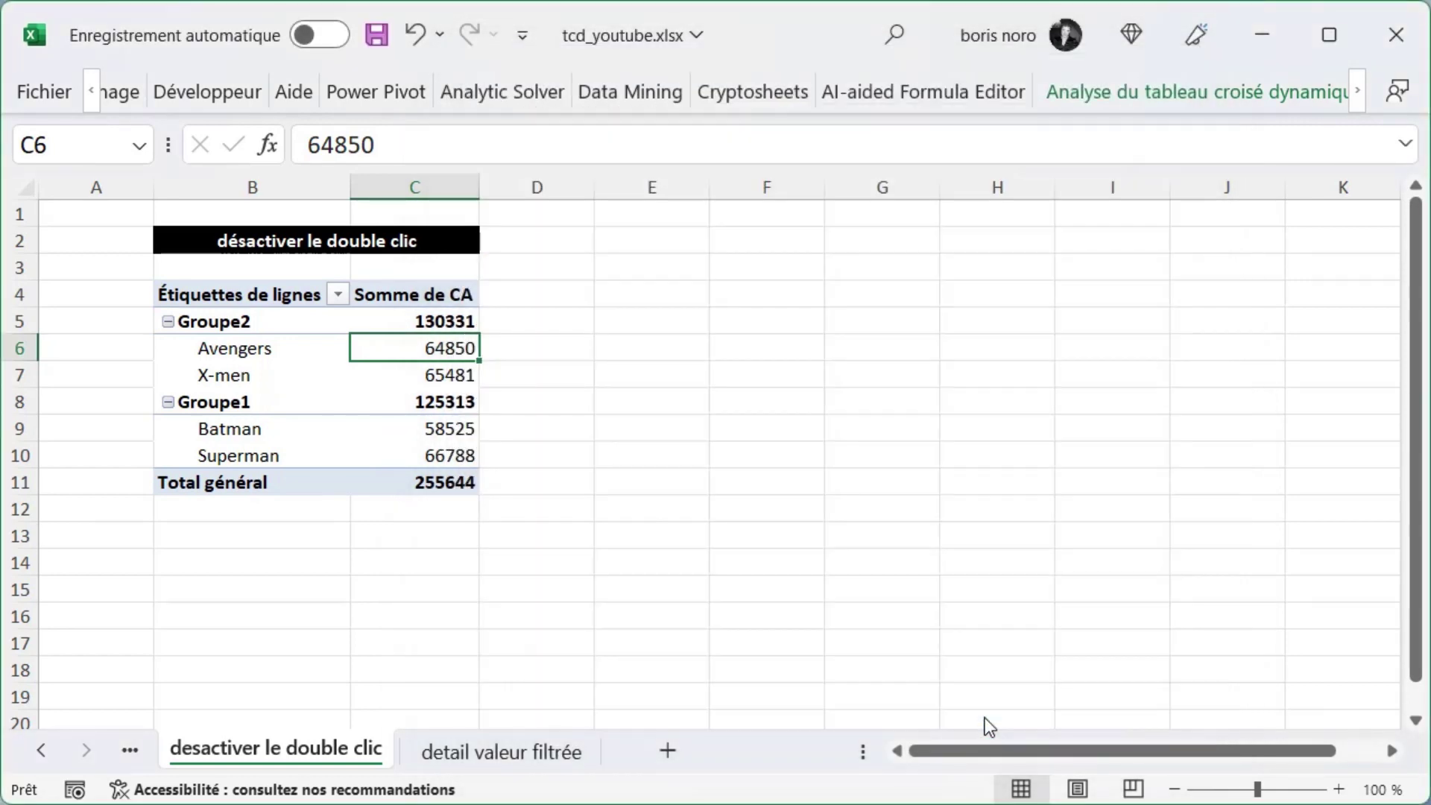
pyautogui.doubleClick(421, 351)
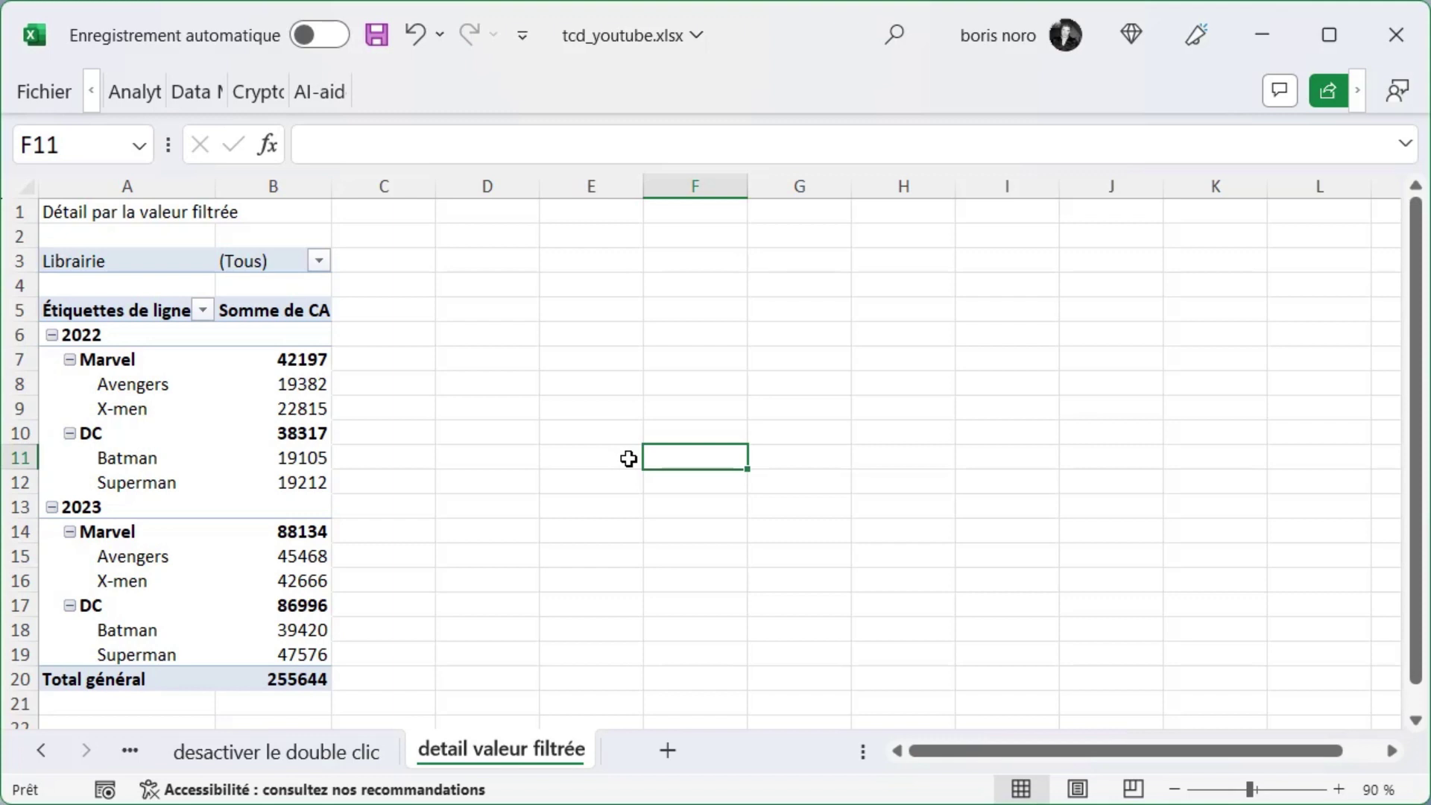
pyautogui.click(327, 409)
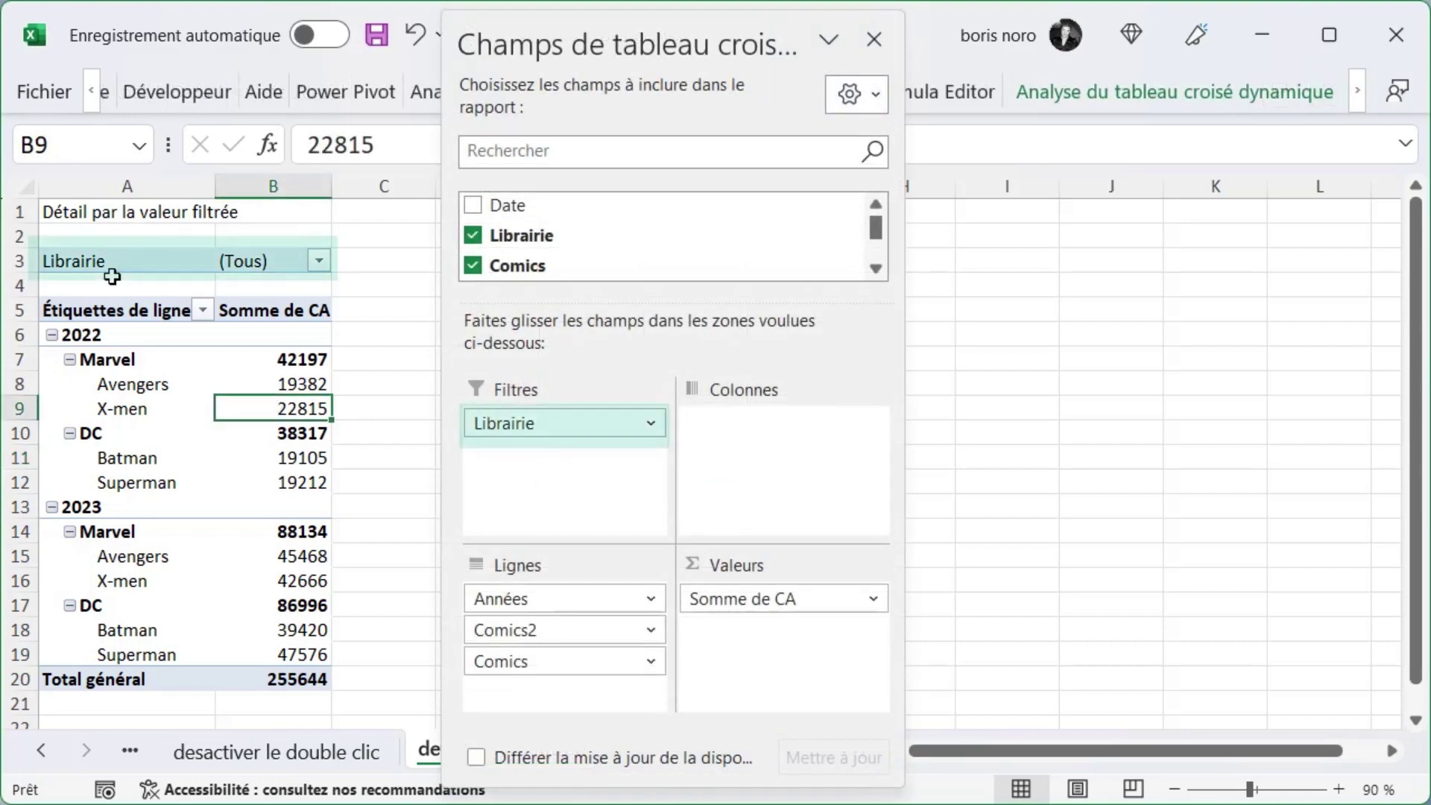
pyautogui.click(874, 40)
pyautogui.click(320, 261)
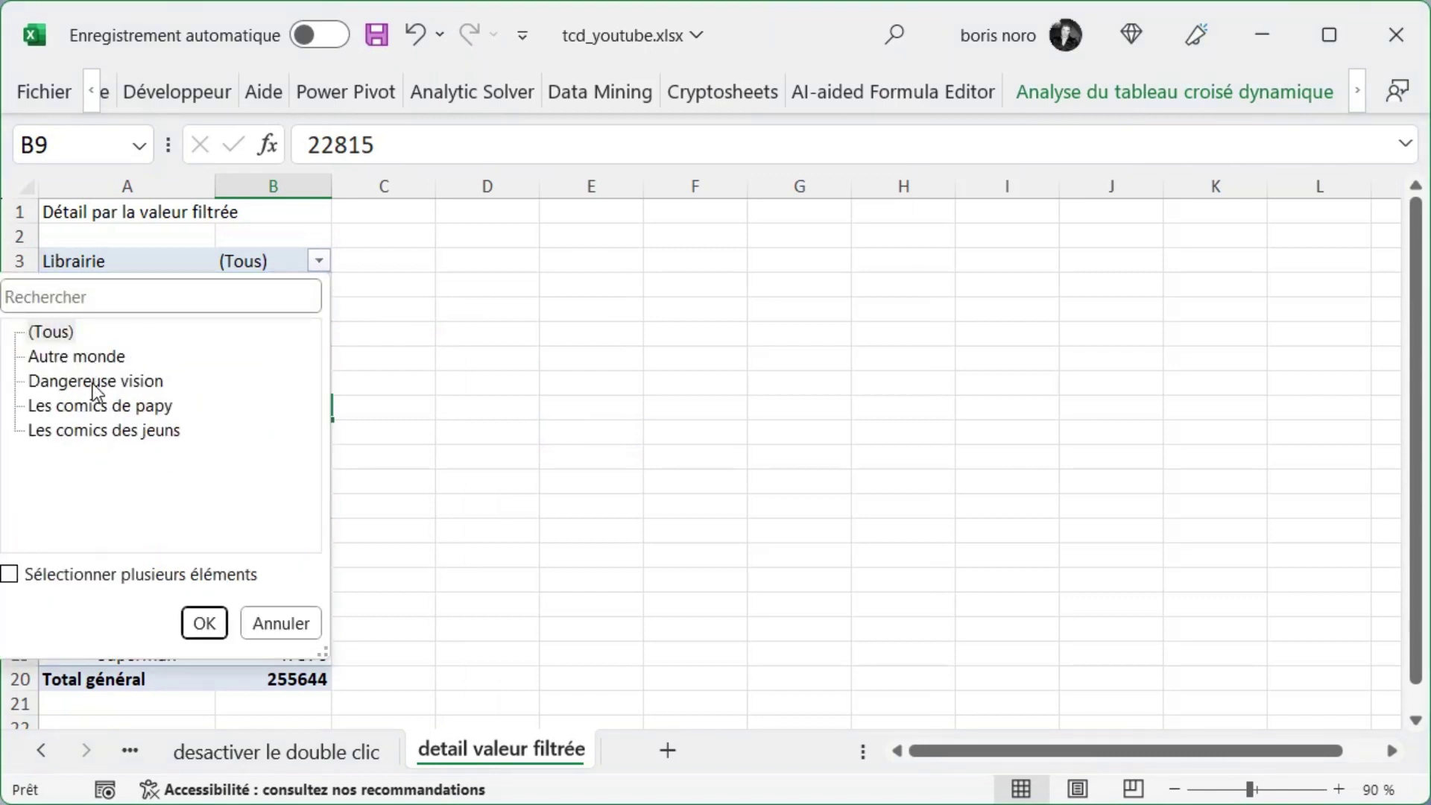
pyautogui.click(294, 623)
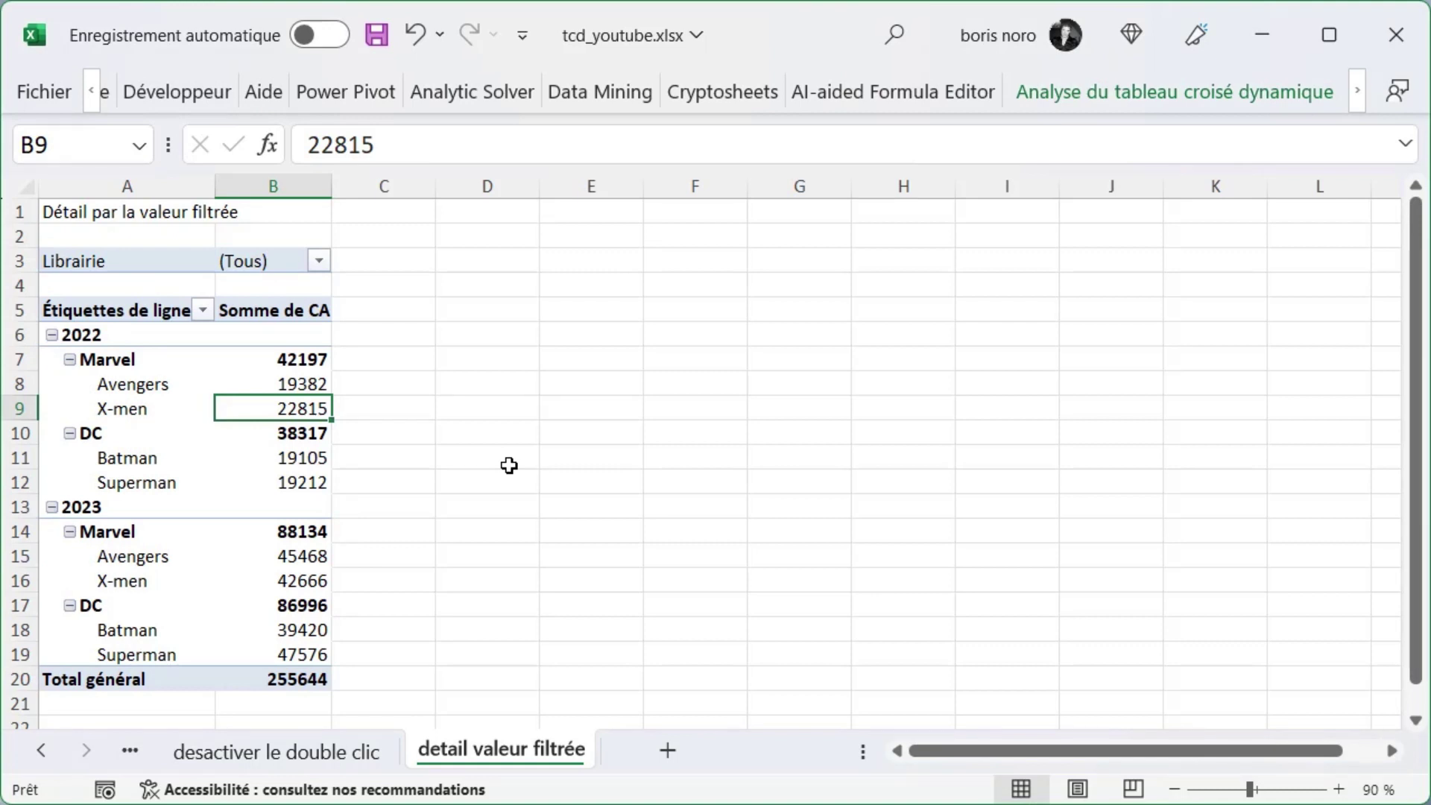
# Step: Generate one pivot sheet per Librairie value with Afficher les pages de filtre de rapport
pyautogui.click(1099, 96)
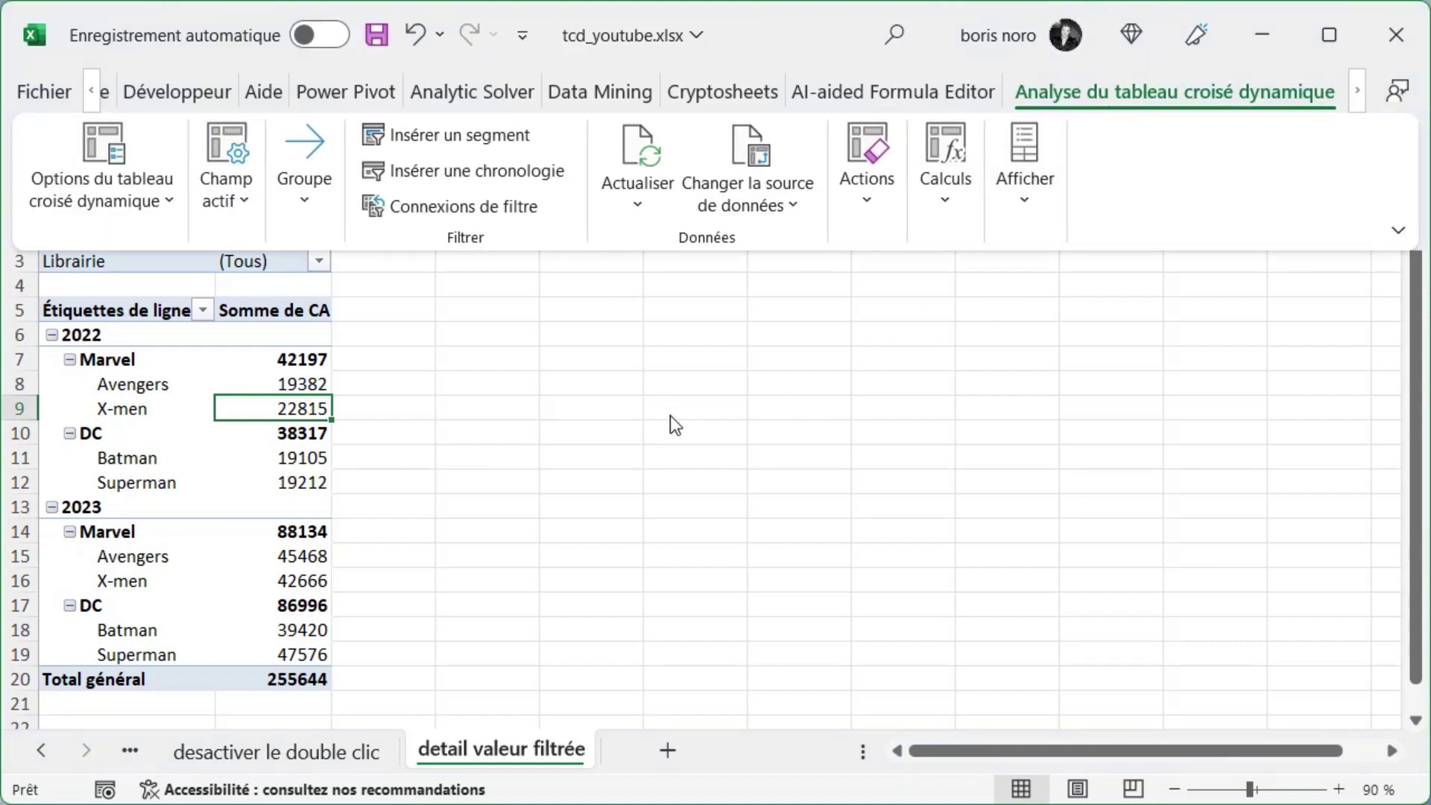
pyautogui.click(163, 208)
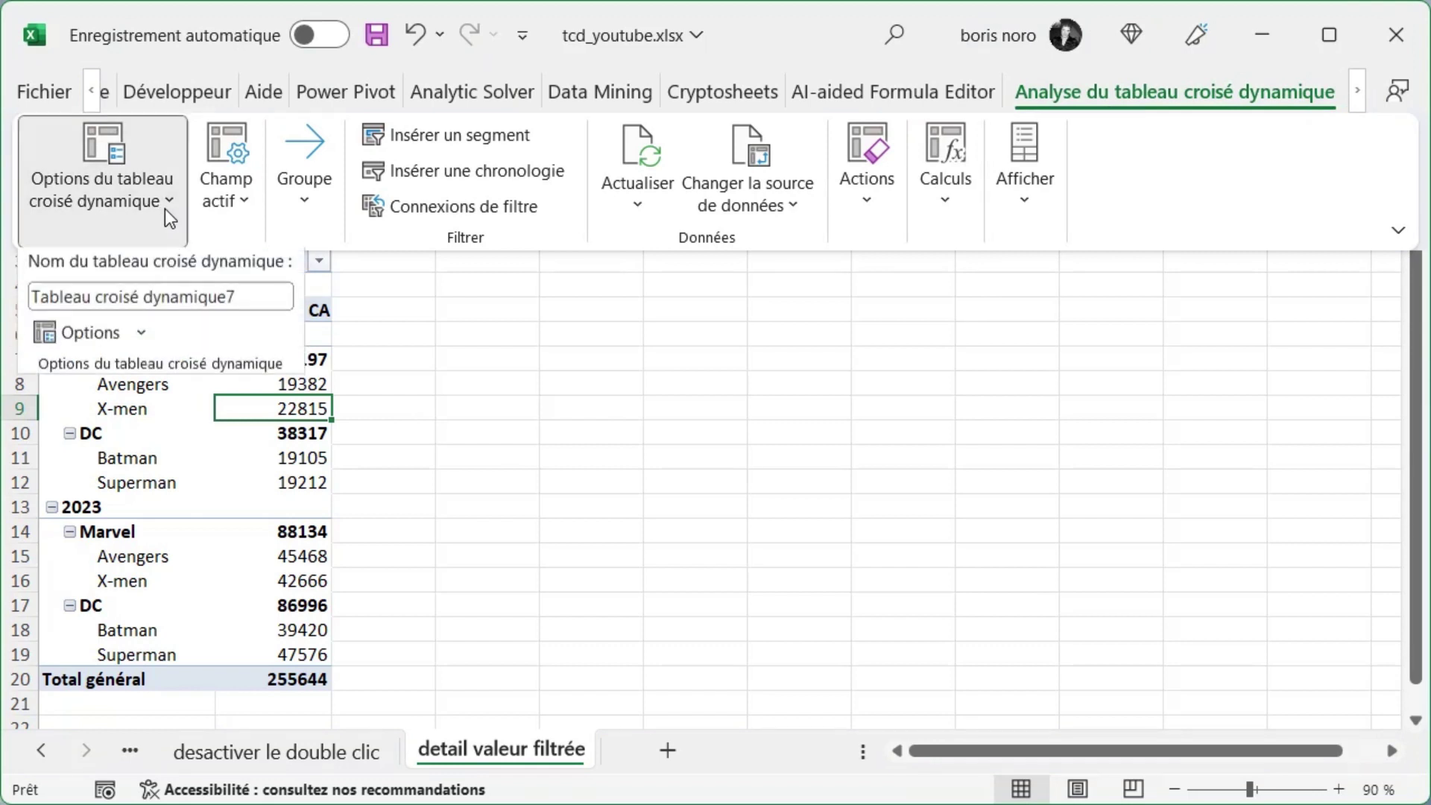
pyautogui.click(142, 339)
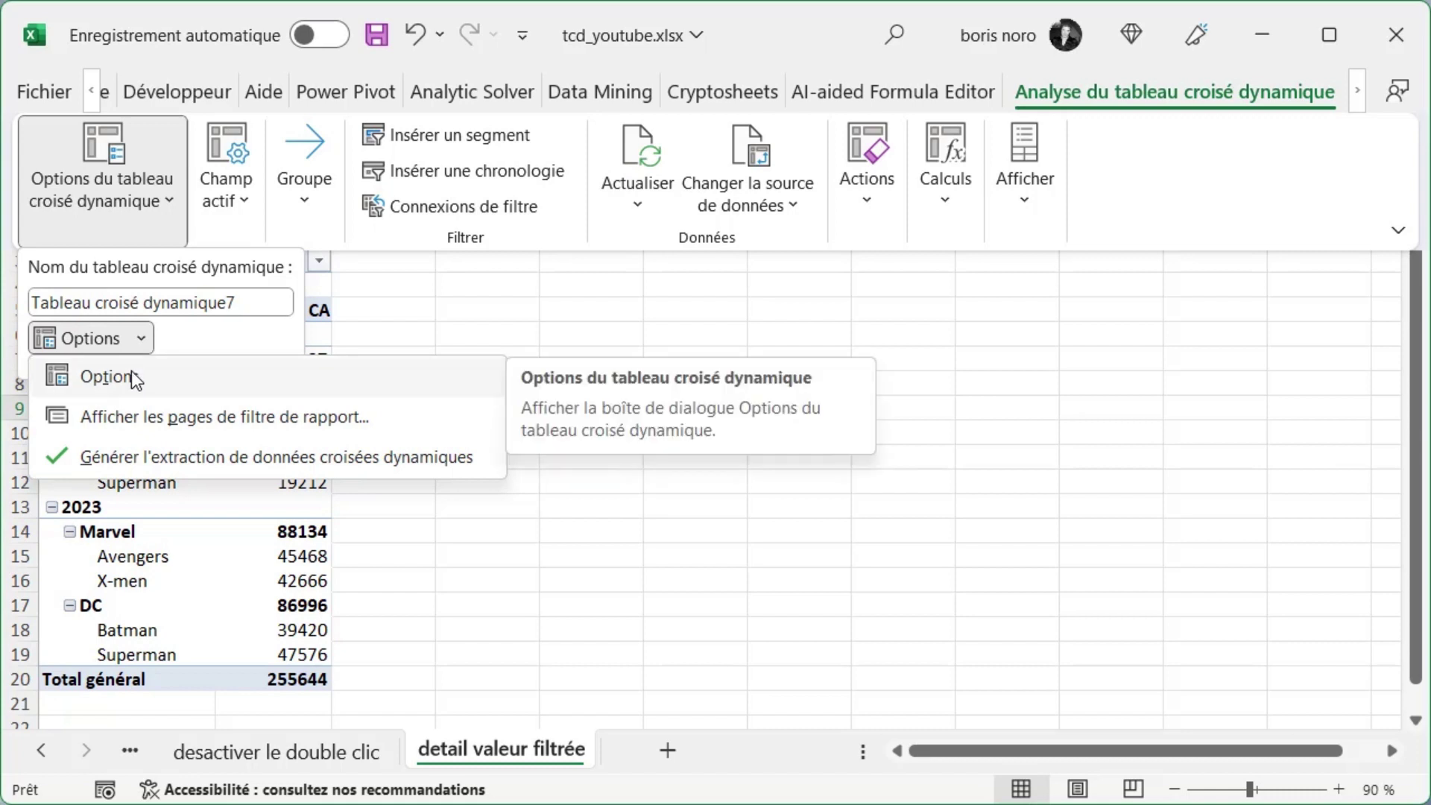
pyautogui.click(104, 419)
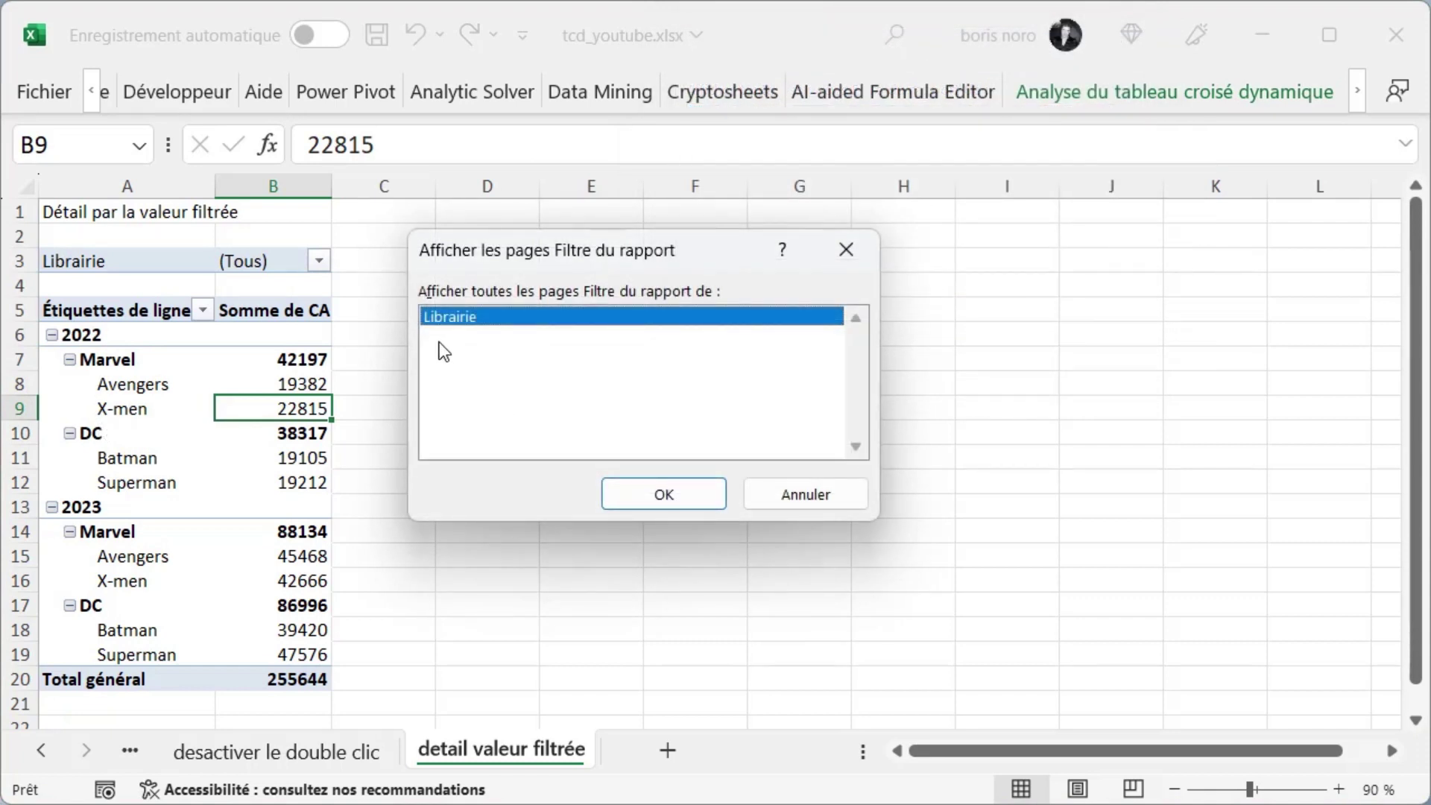
pyautogui.click(663, 493)
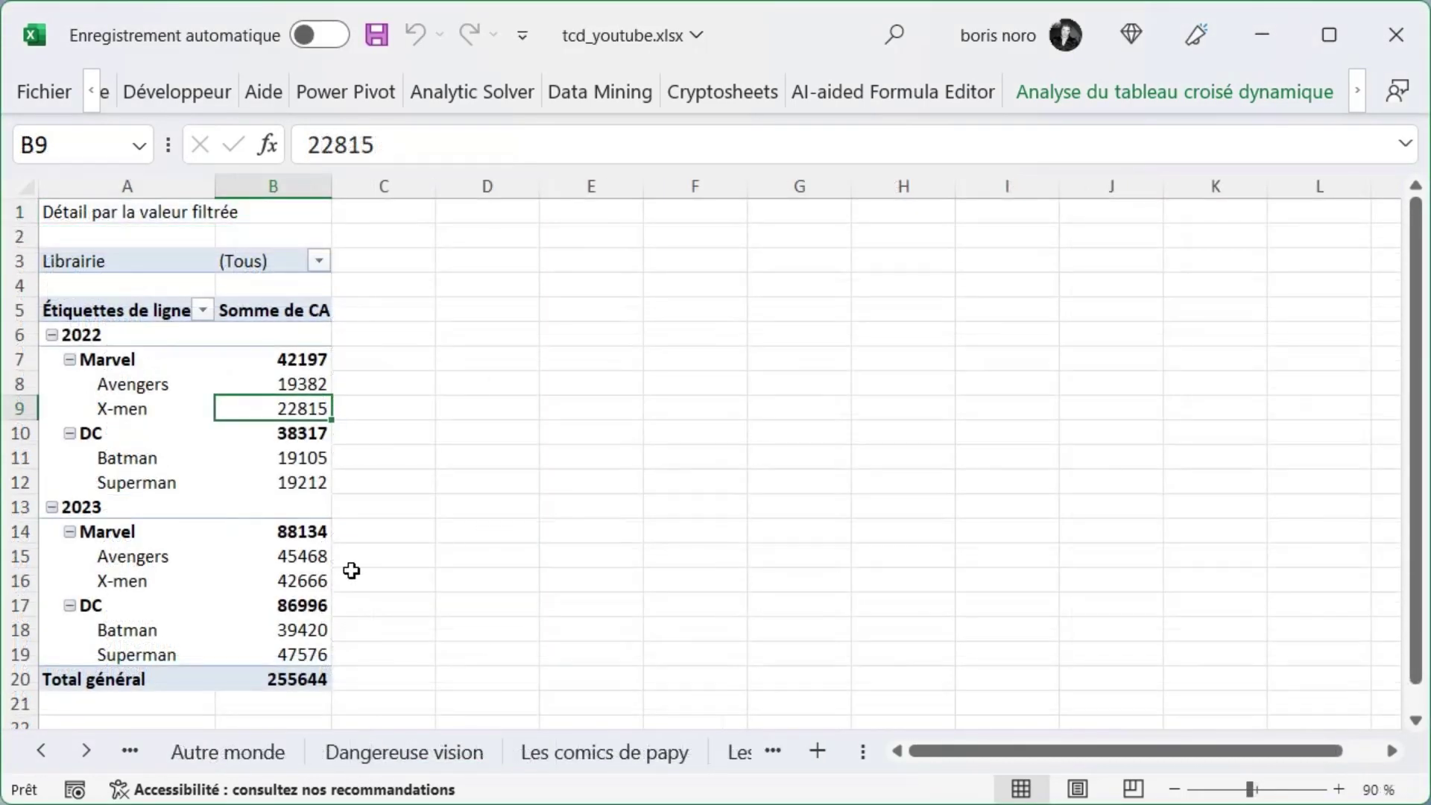
# Step: Browse the Autre monde, Dangereuse vision, Les comics de papy and Les comics des jeuns sheets
pyautogui.click(218, 752)
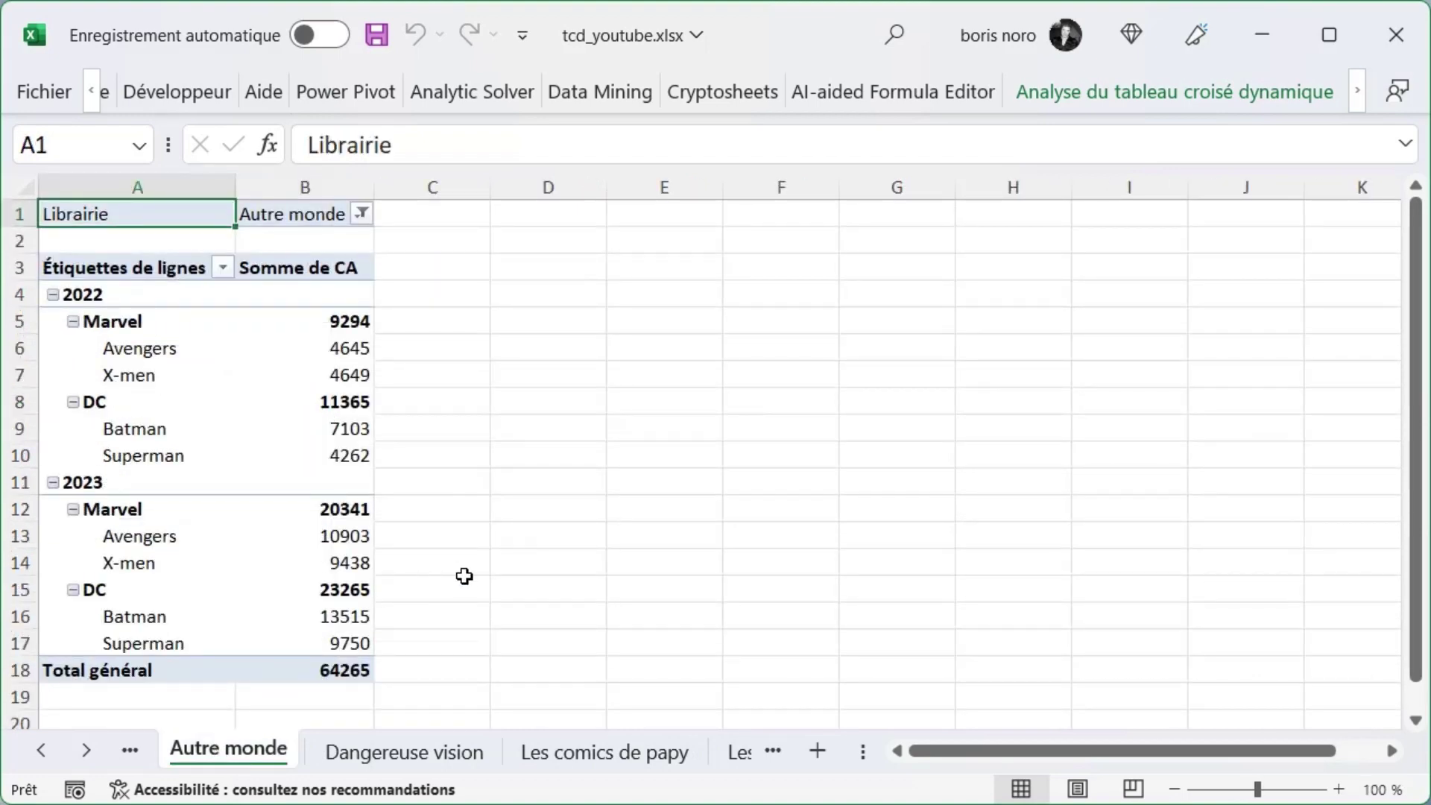
pyautogui.click(418, 752)
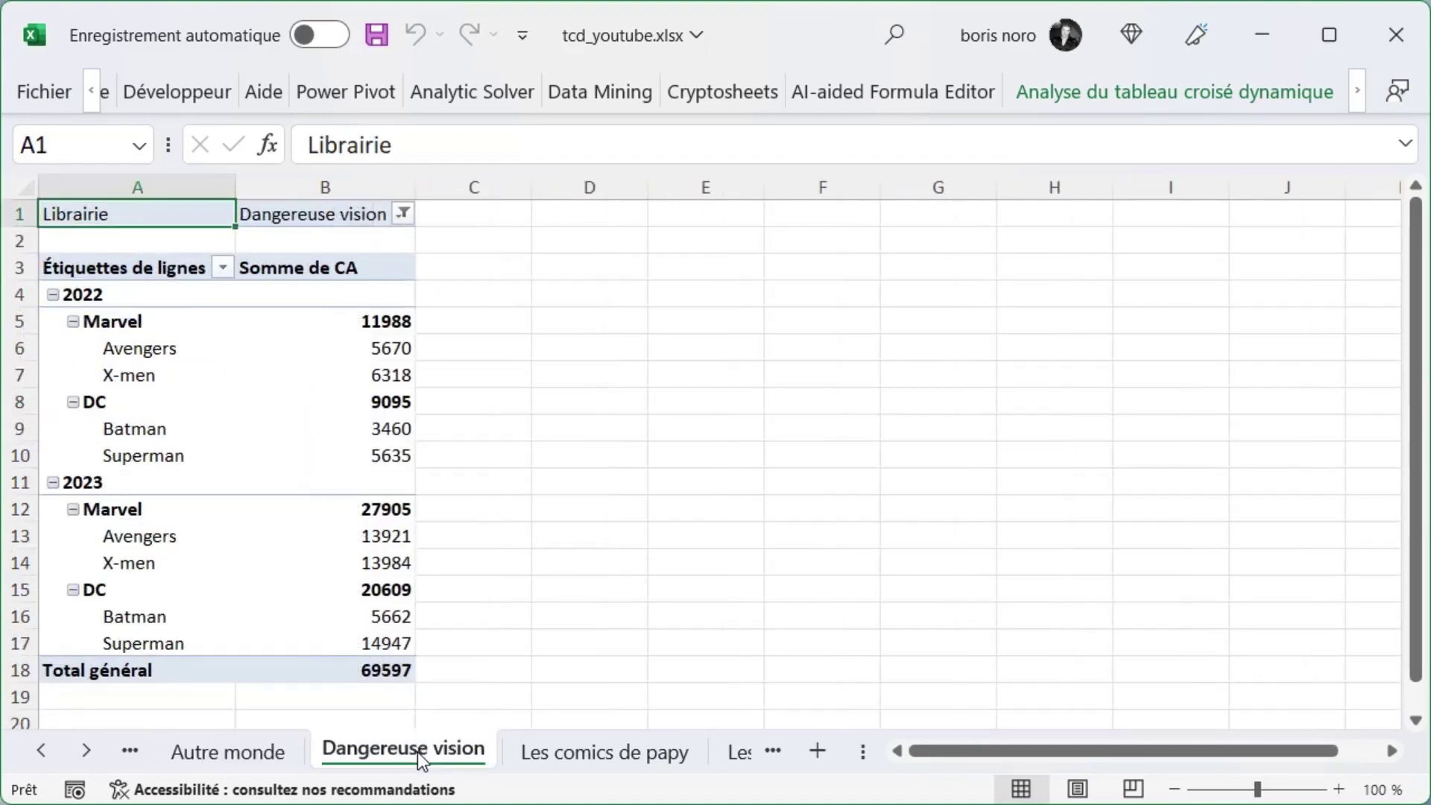
pyautogui.click(619, 753)
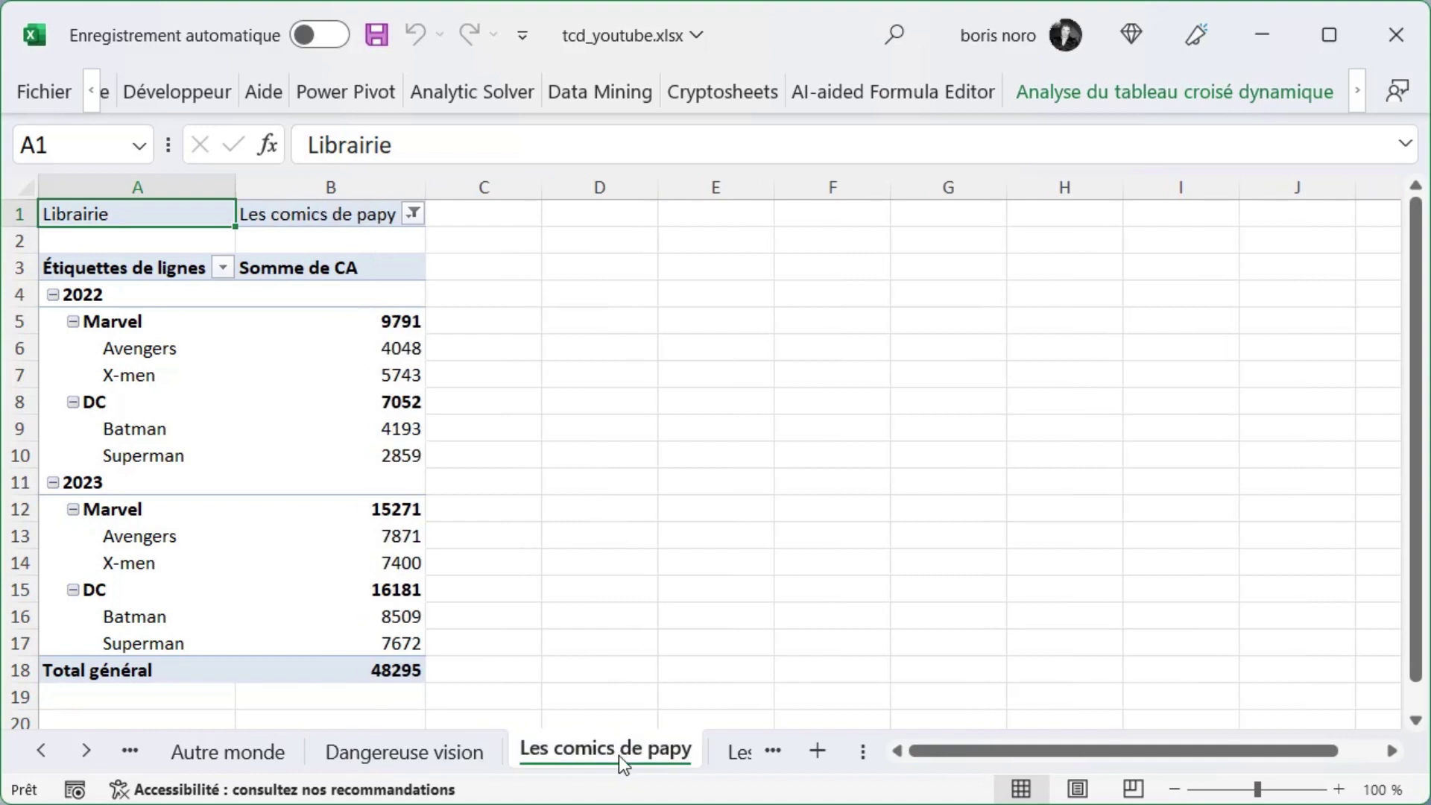
pyautogui.click(87, 753)
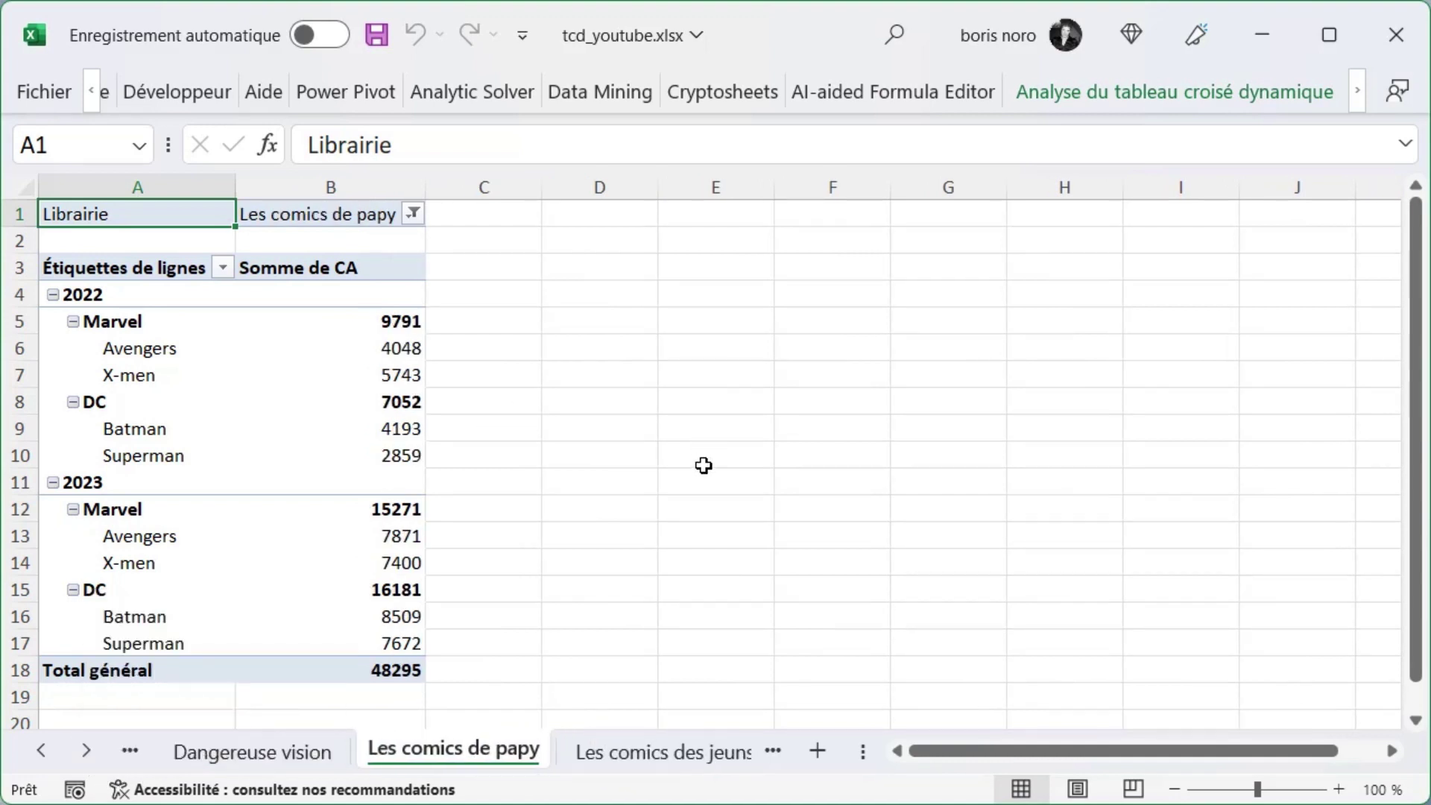
pyautogui.click(645, 753)
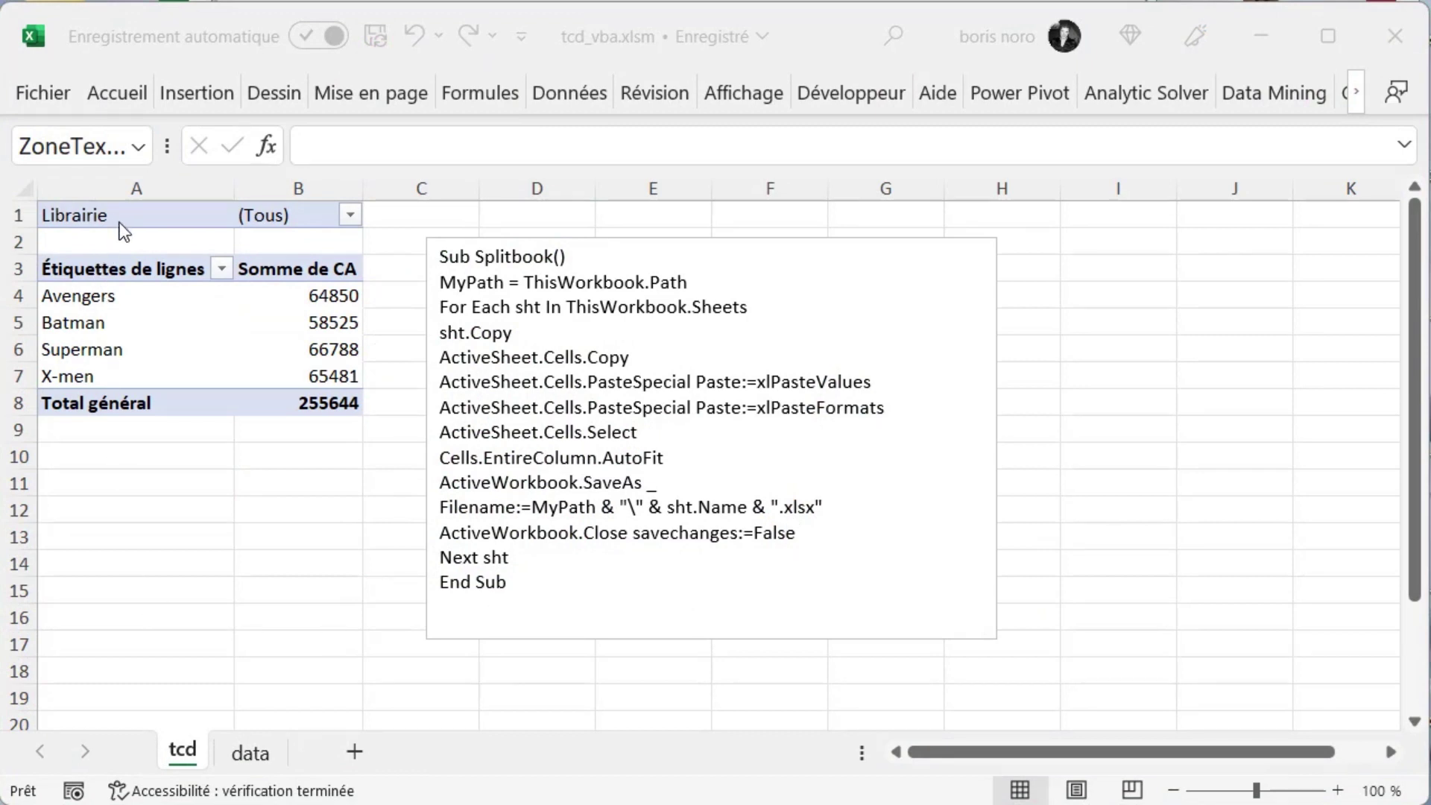
# Step: Check the Librairie filter without changing it, then select the Batman sales value in the pivot
pyautogui.click(350, 214)
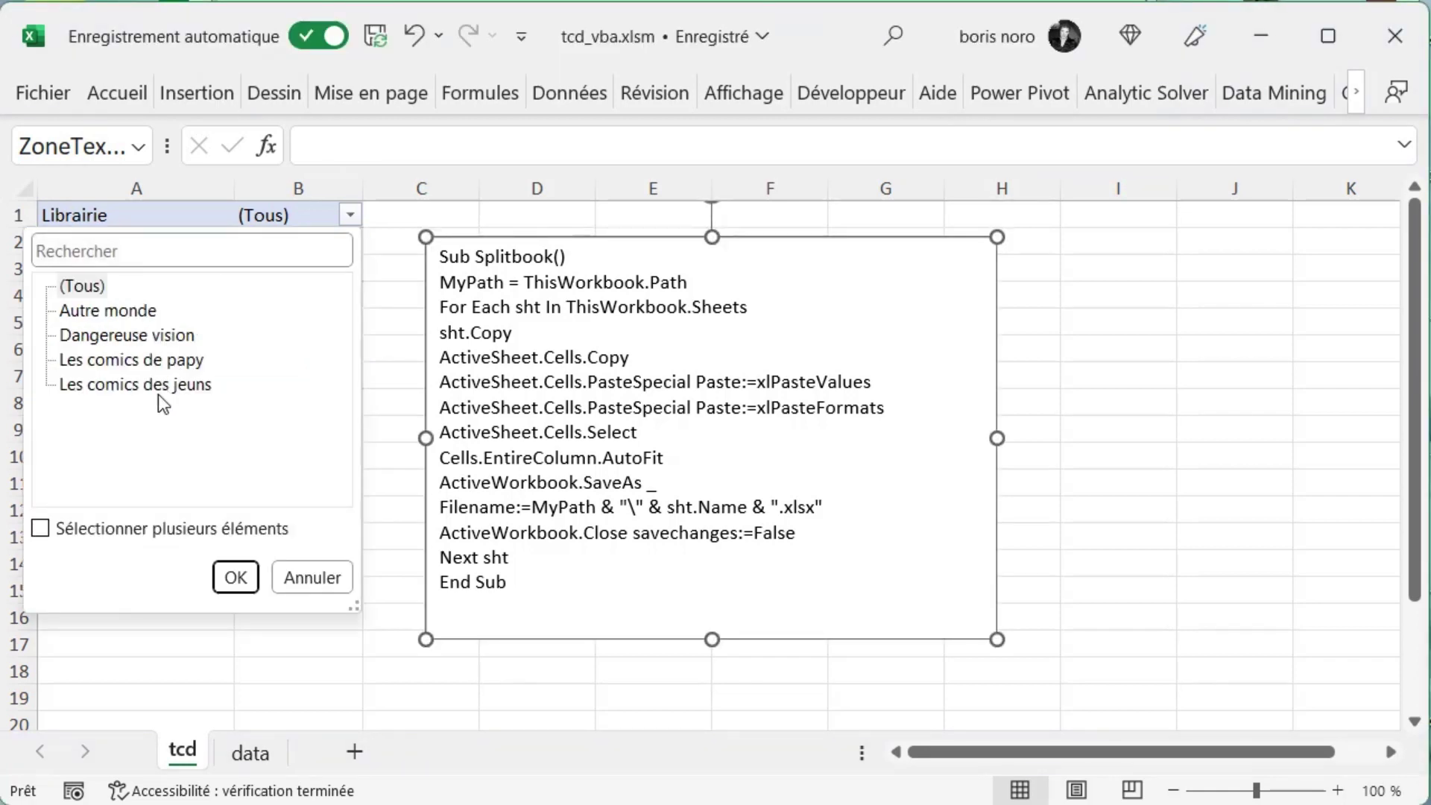
pyautogui.click(302, 581)
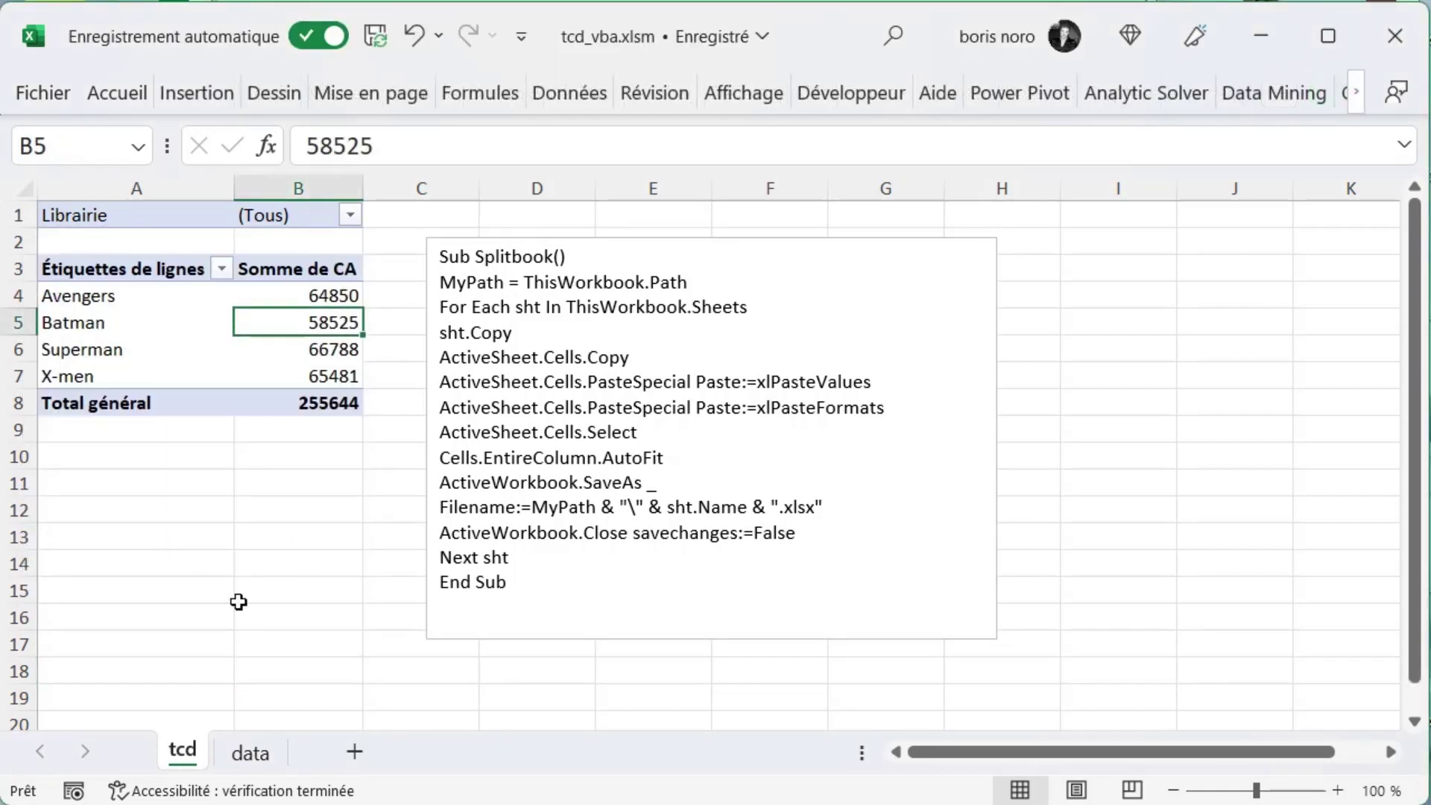
pyautogui.click(197, 578)
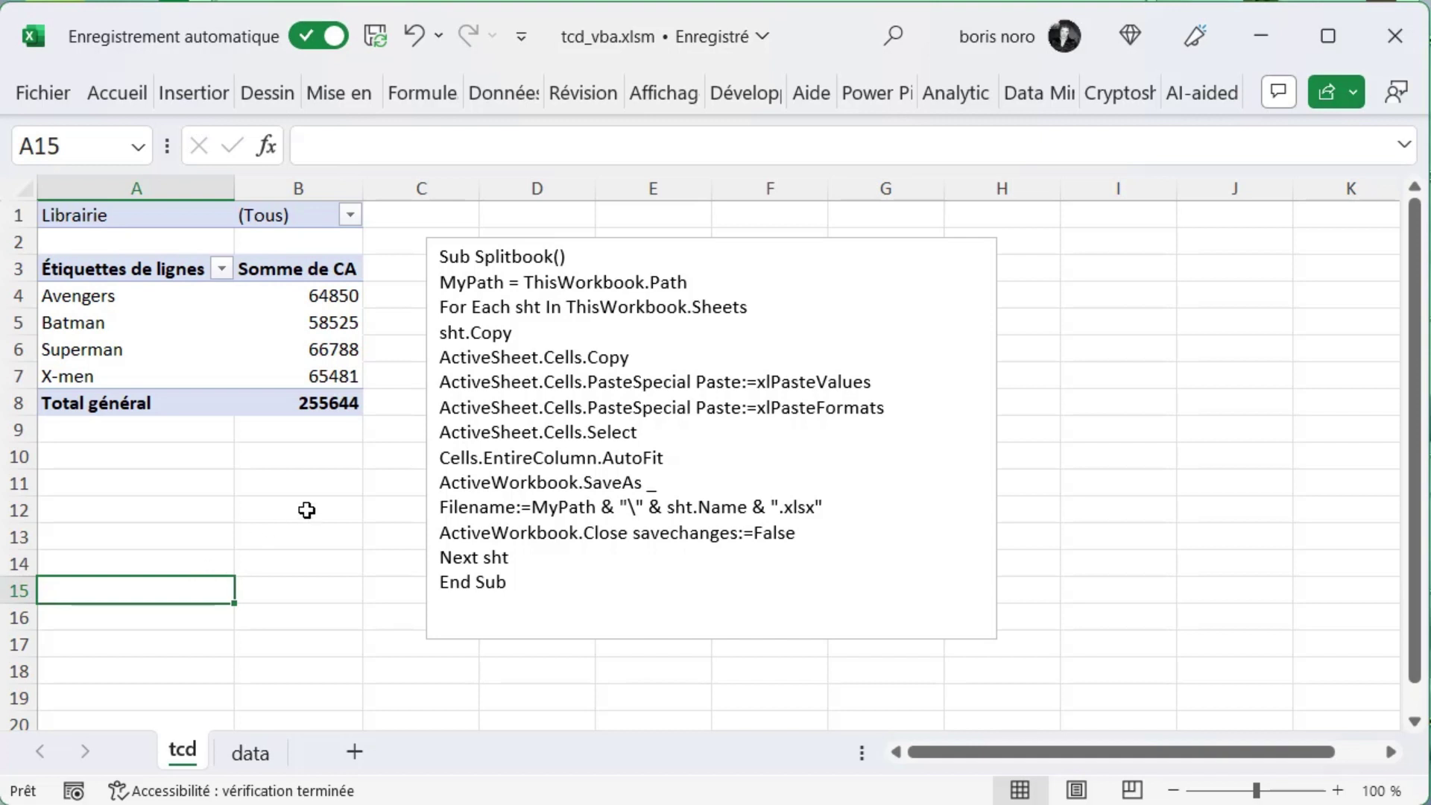
pyautogui.click(303, 325)
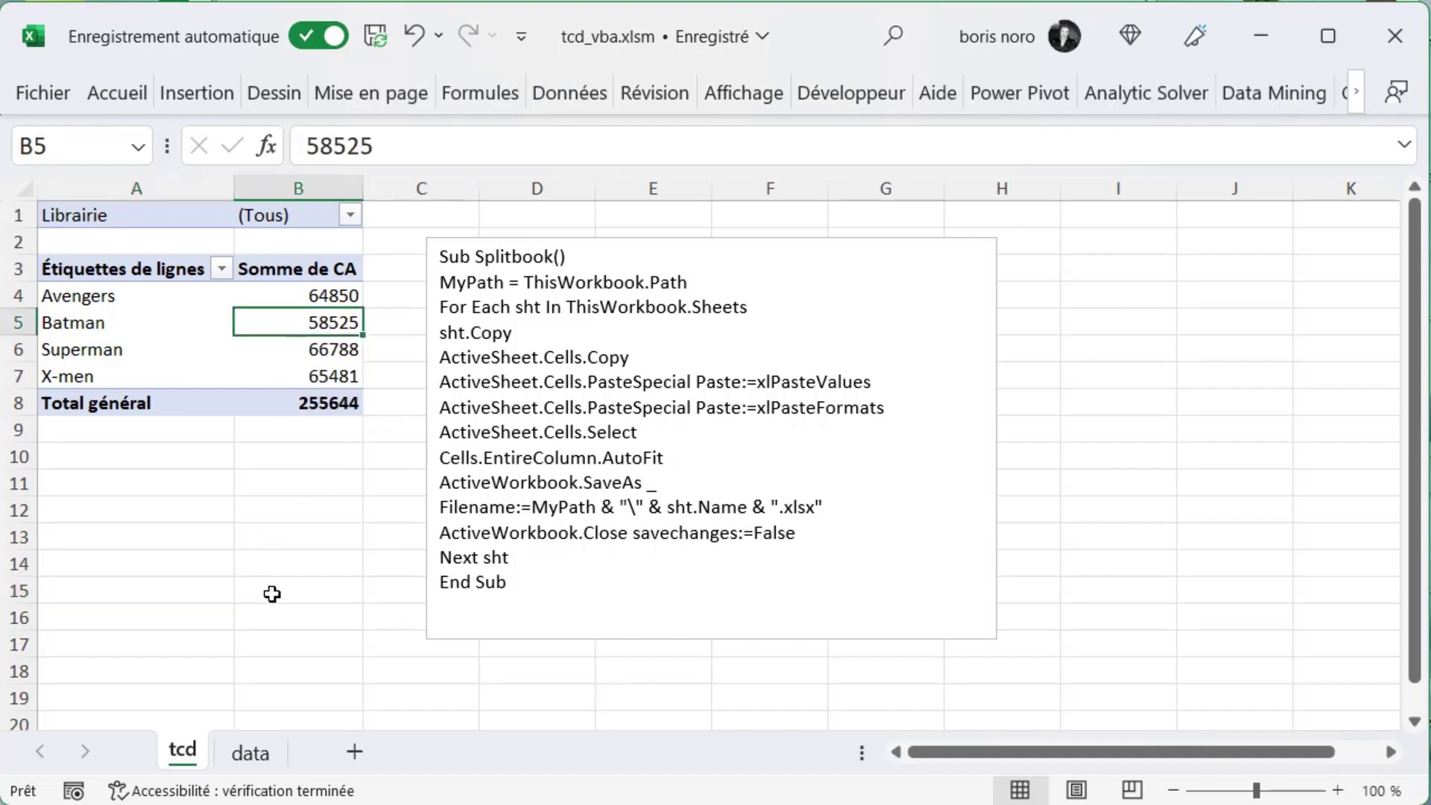
# Step: Split the tcd_vba.xlsm pivot into one sheet per Librairie value via report filter pages
pyautogui.click(1355, 91)
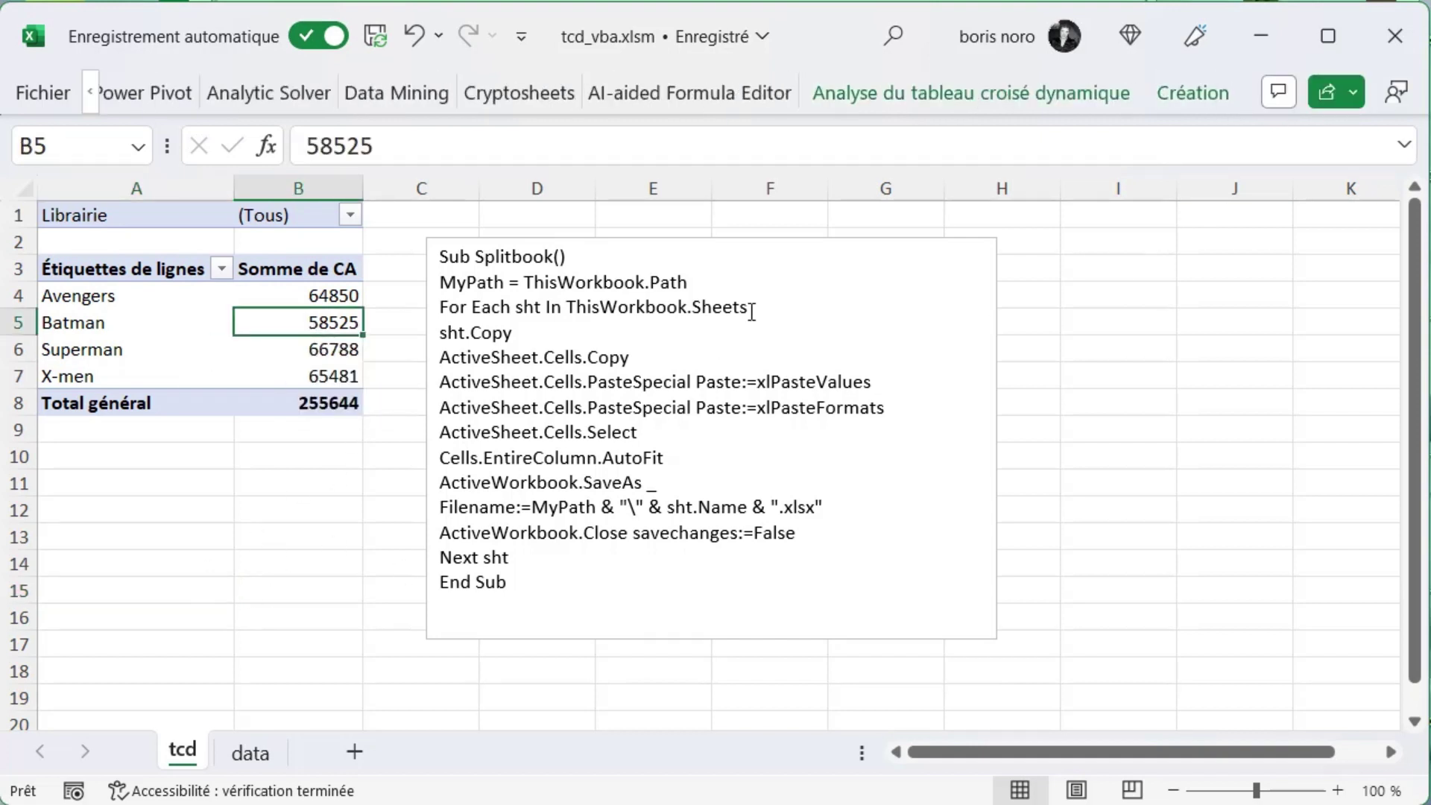
pyautogui.click(902, 97)
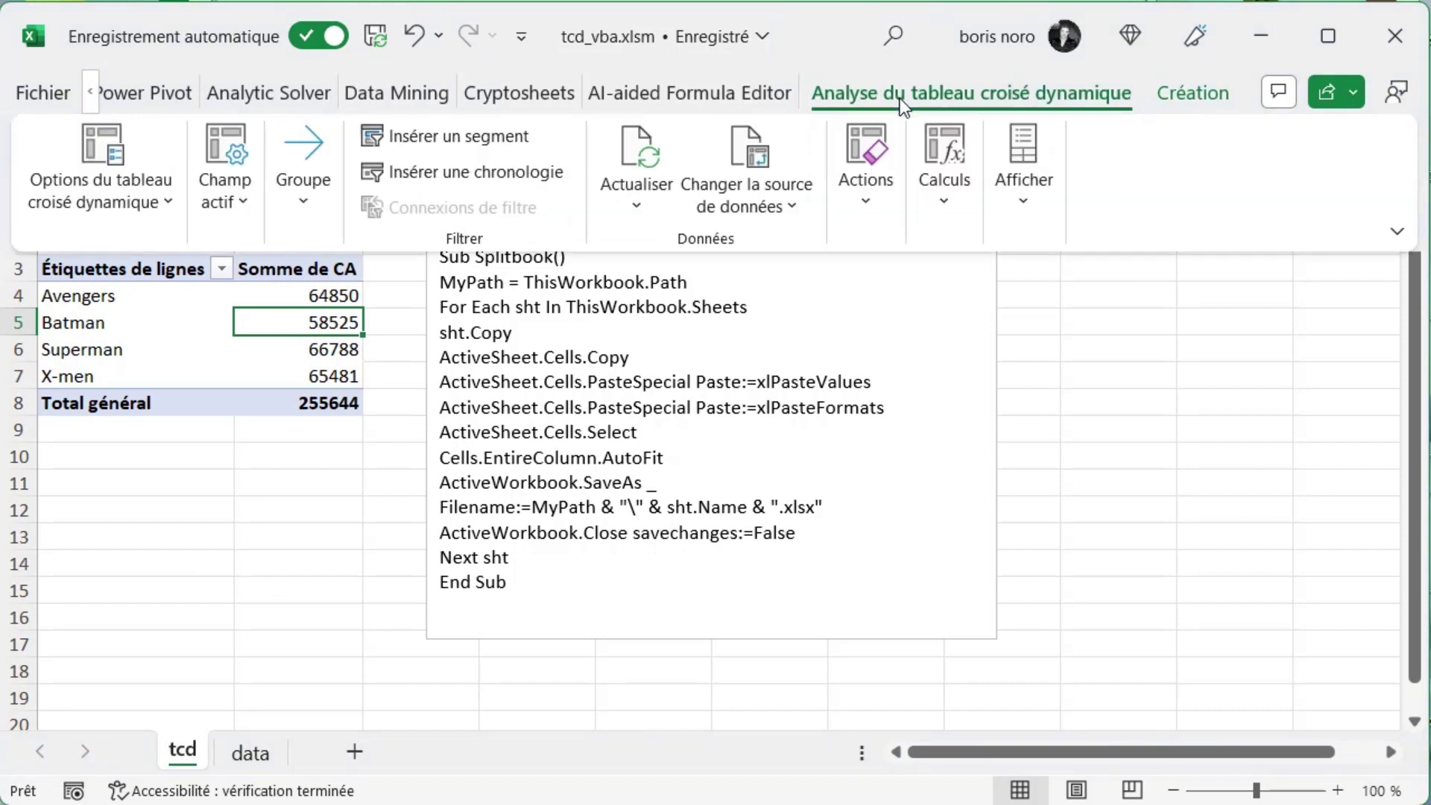
pyautogui.click(170, 217)
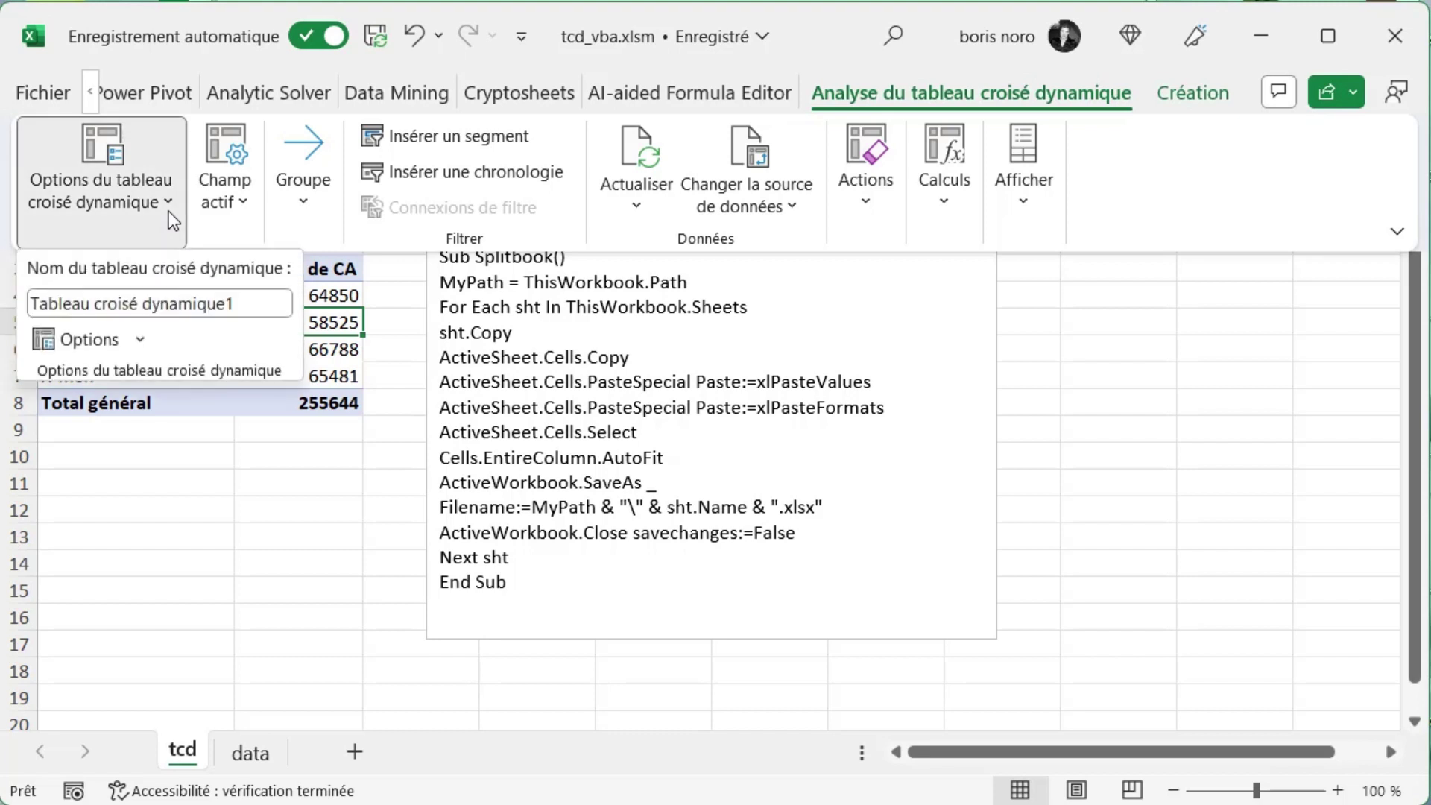
pyautogui.click(142, 347)
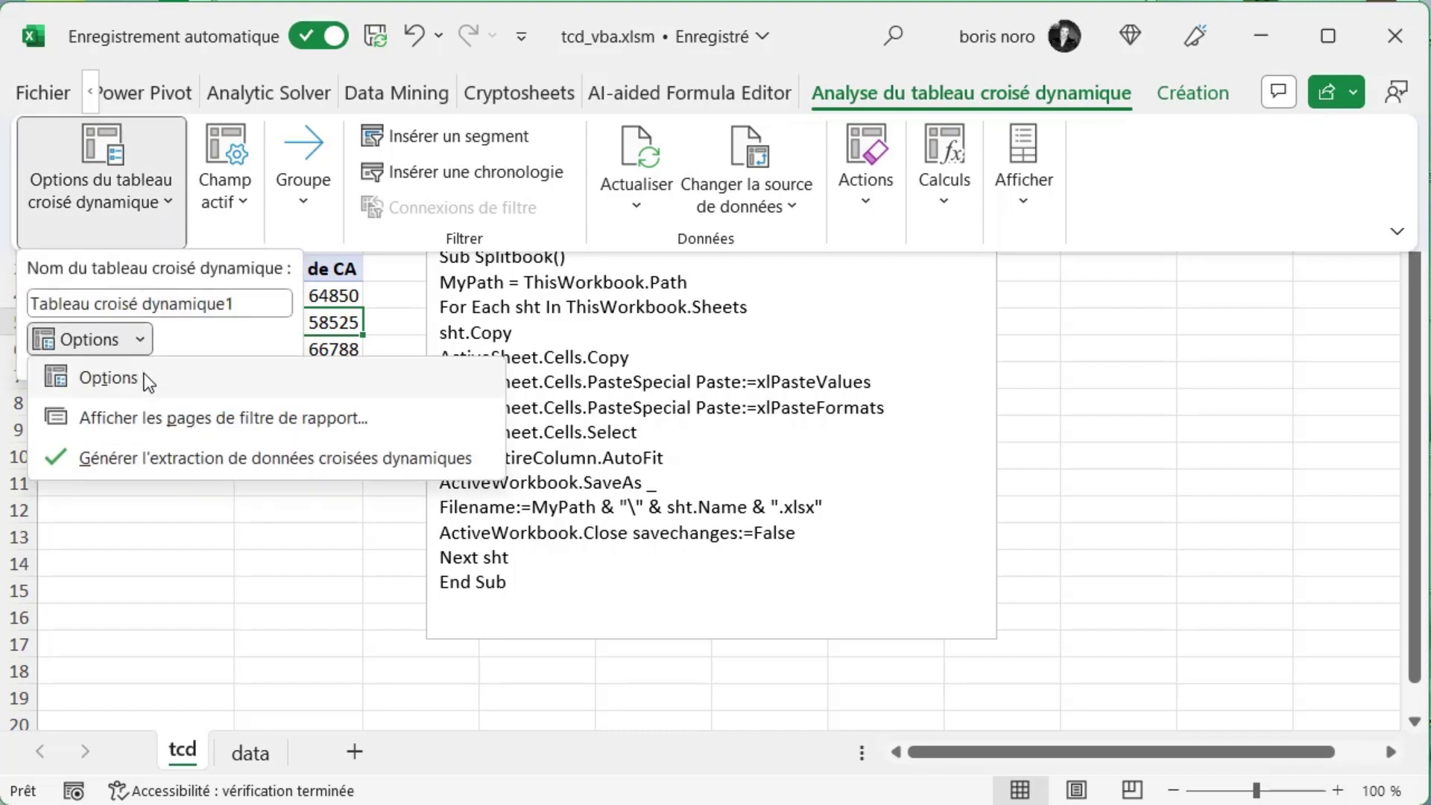
pyautogui.click(137, 417)
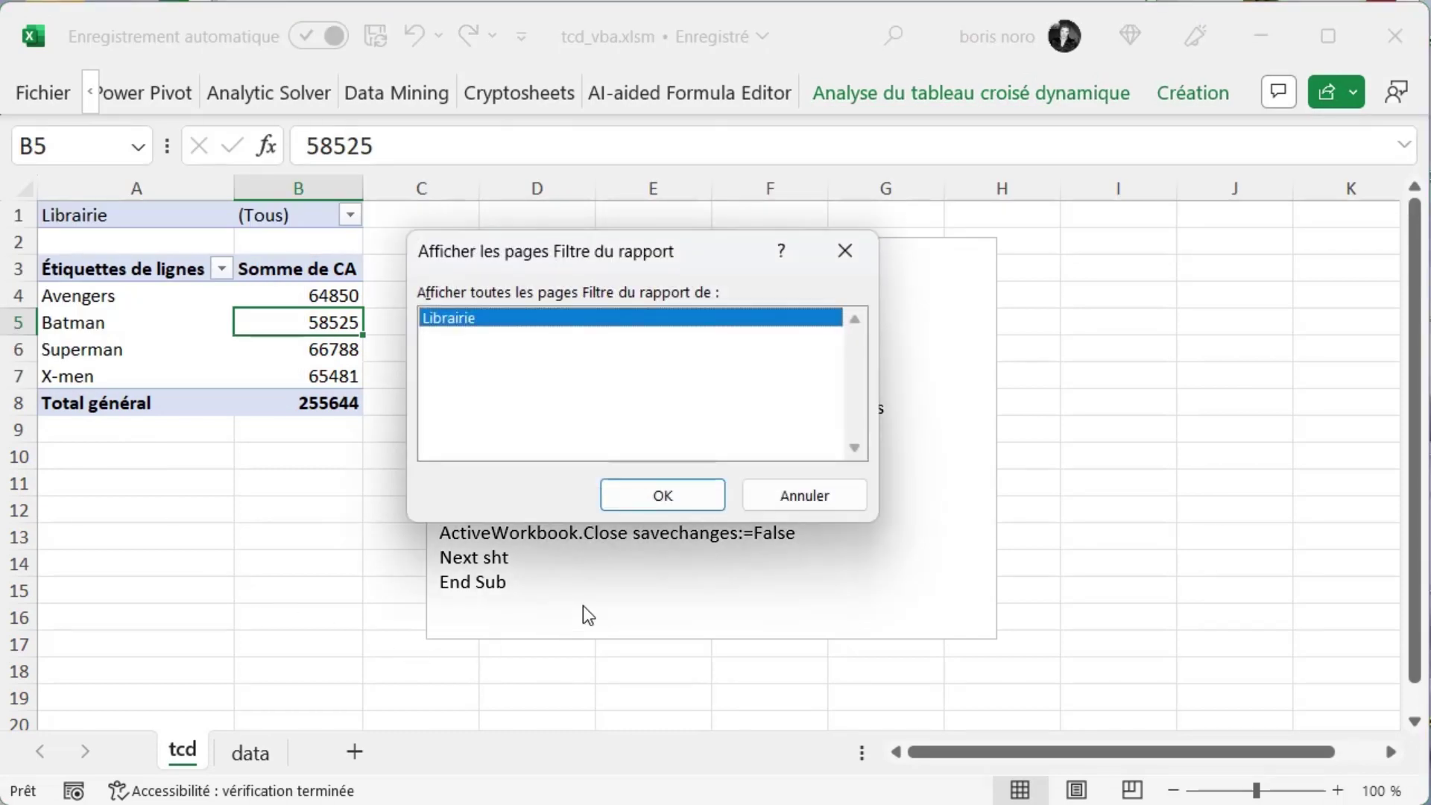
pyautogui.click(663, 498)
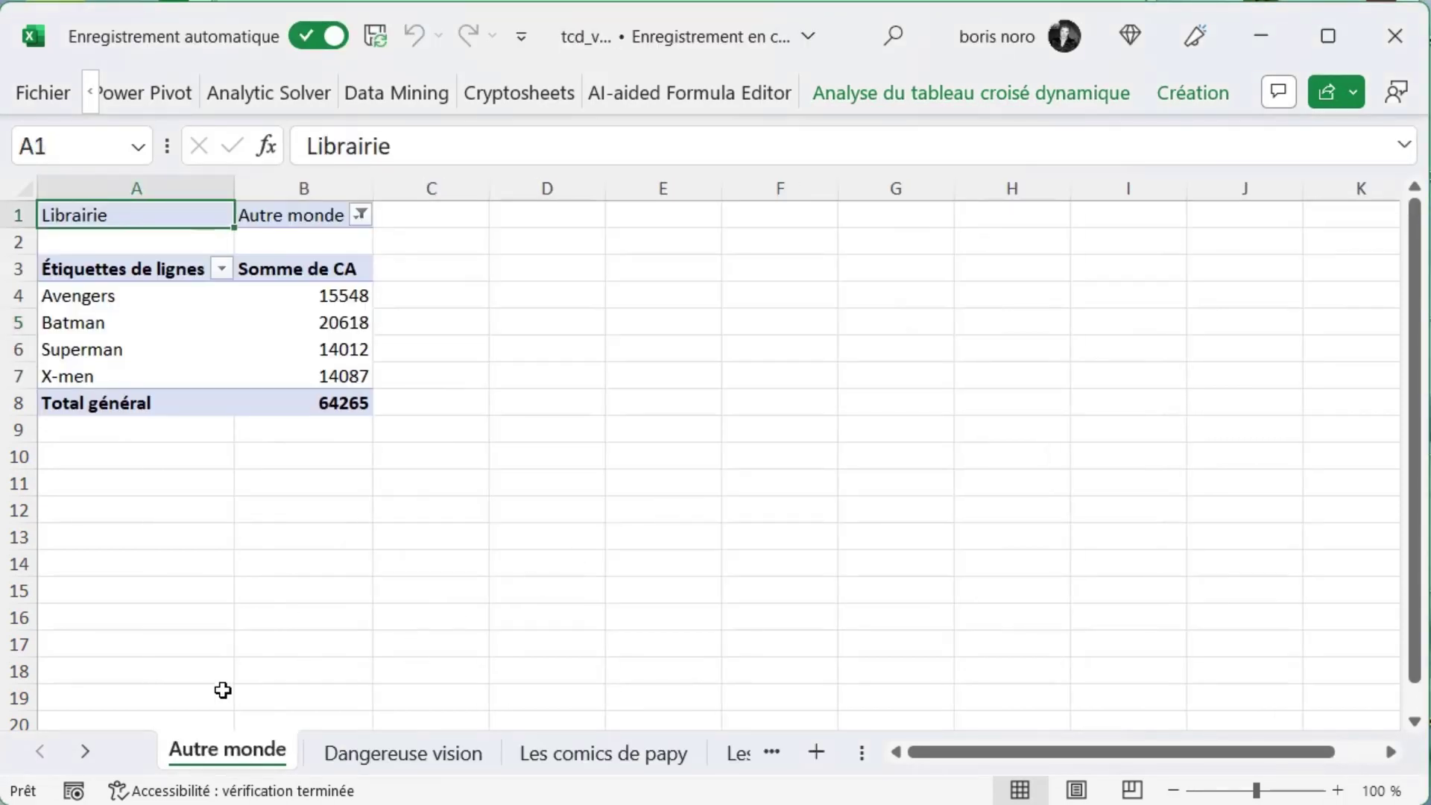
# Step: Go to the tcd sheet and select the Splitbook macro code in its text box
pyautogui.click(82, 757)
pyautogui.click(82, 757)
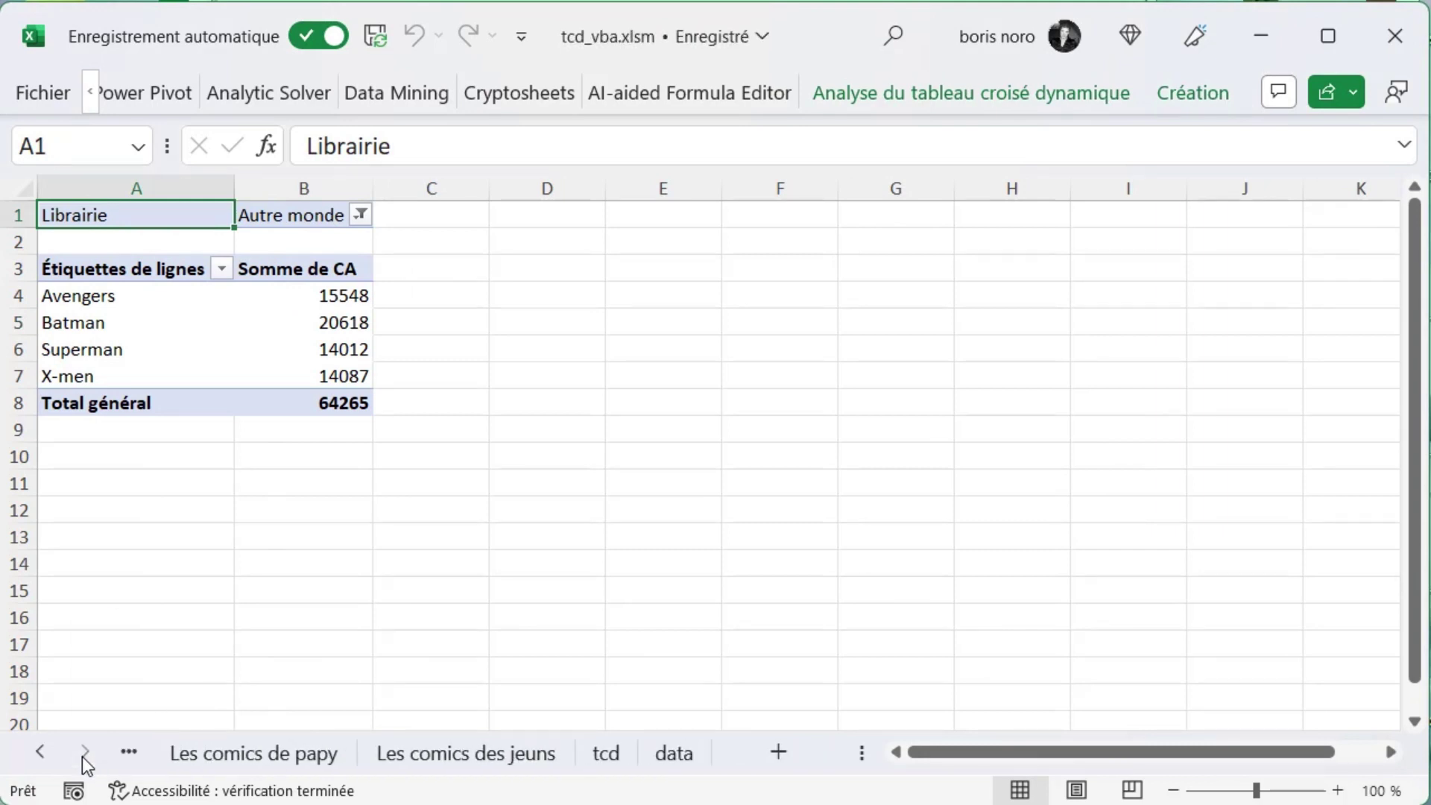
pyautogui.click(606, 753)
pyautogui.click(539, 592)
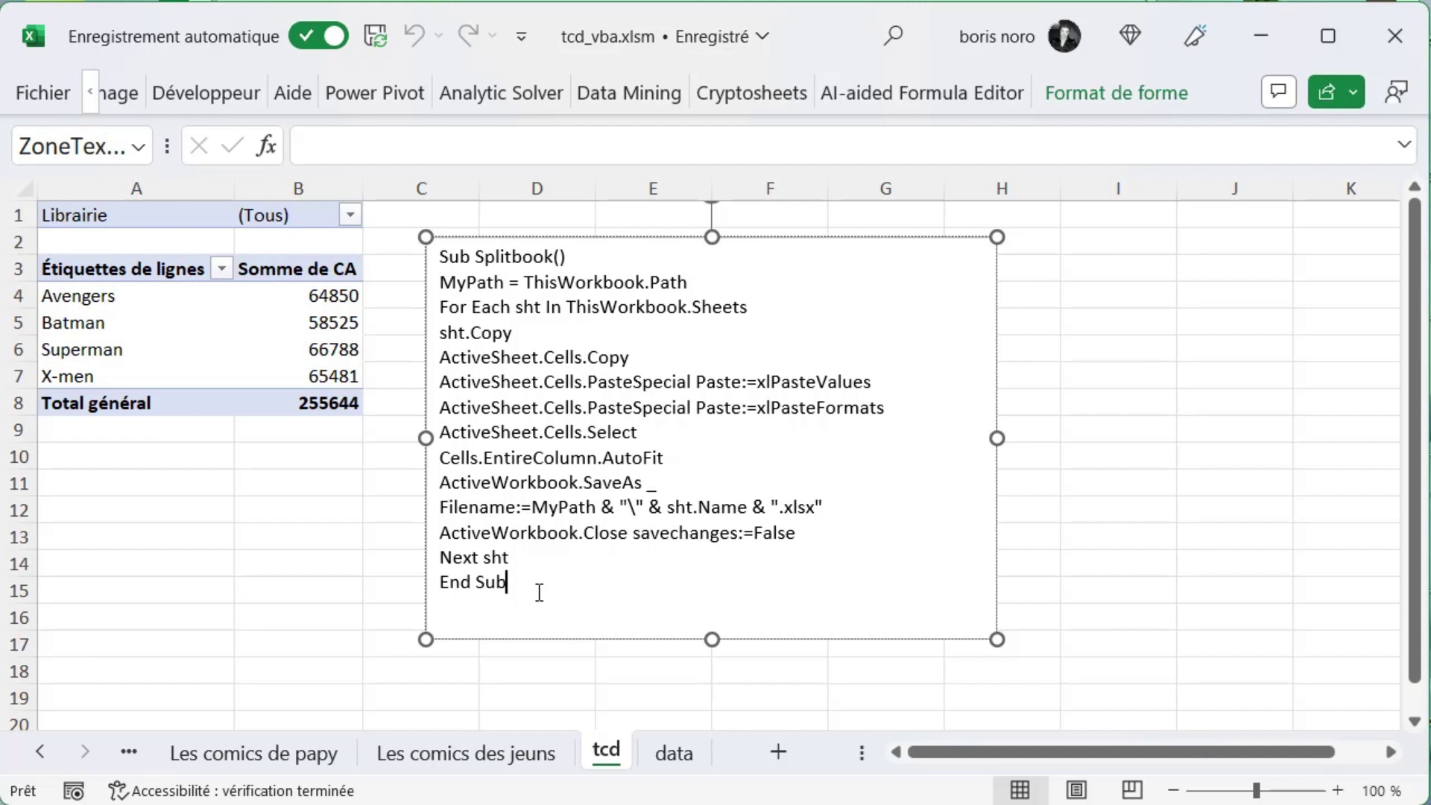
pyautogui.moveTo(539, 592)
pyautogui.mouseDown()
pyautogui.moveTo(418, 271)
pyautogui.moveTo(428, 251)
pyautogui.mouseUp()
pyautogui.hotkey('ctrl', 'c')
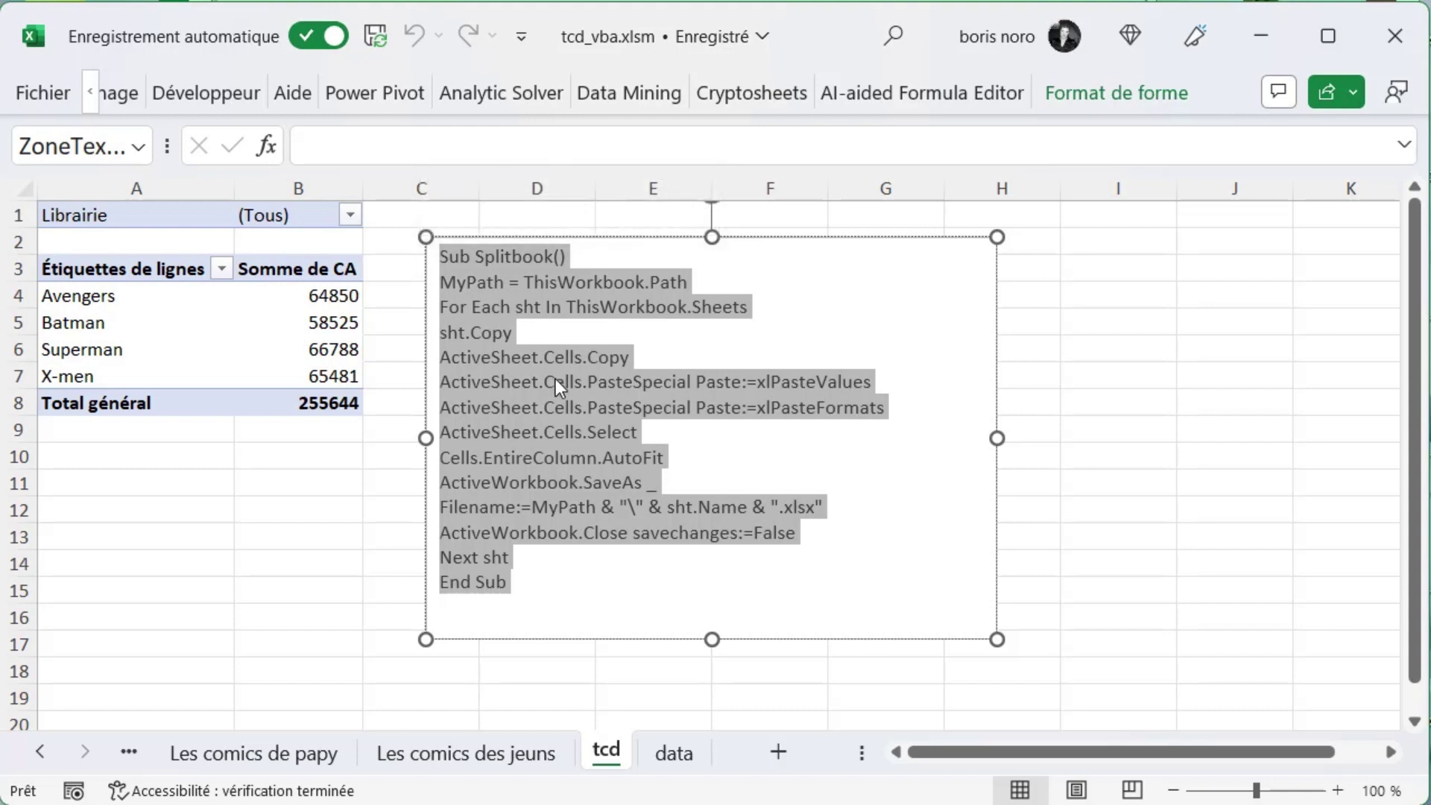
# Step: Open the Visual Basic editor from the Développeur tab
pyautogui.click(88, 93)
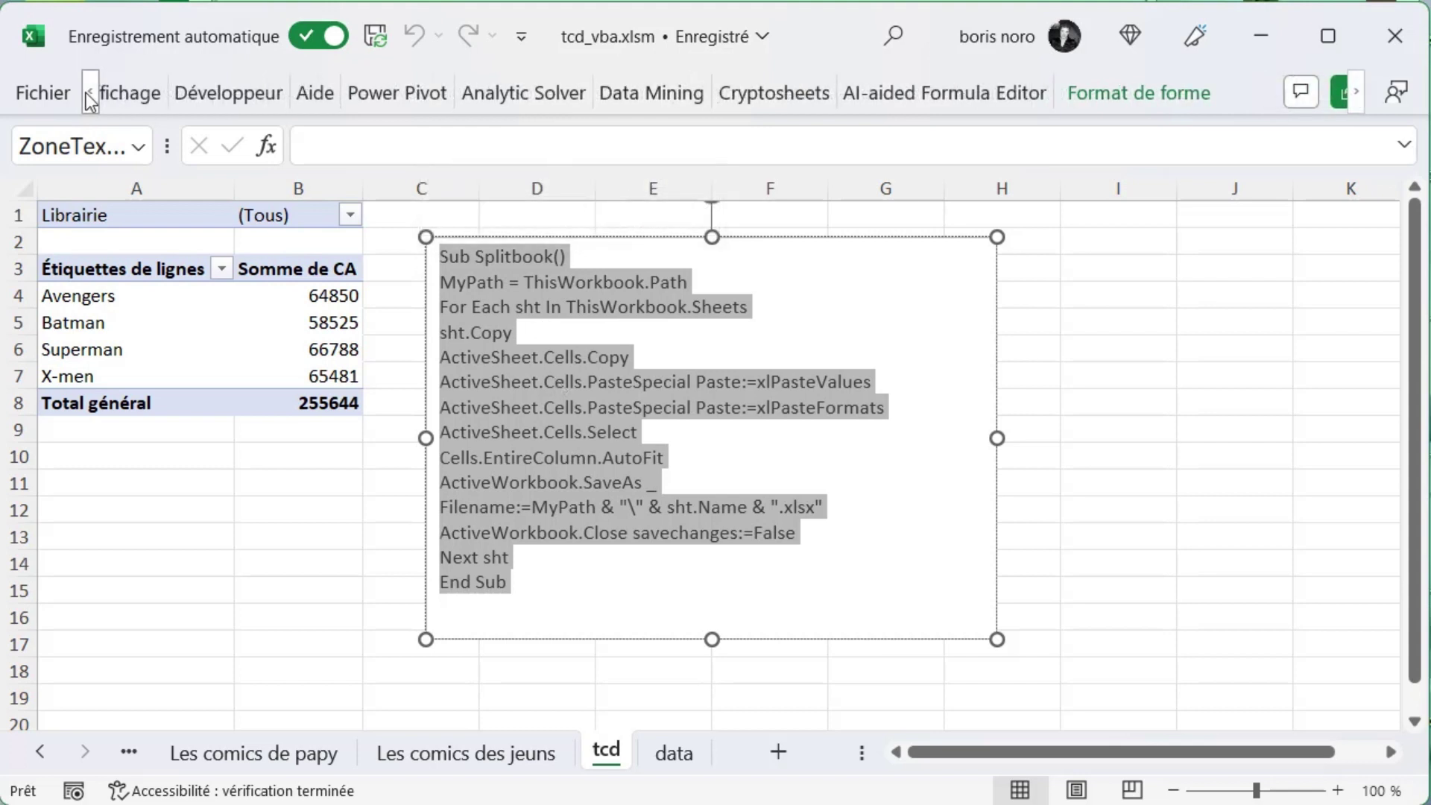
pyautogui.click(216, 95)
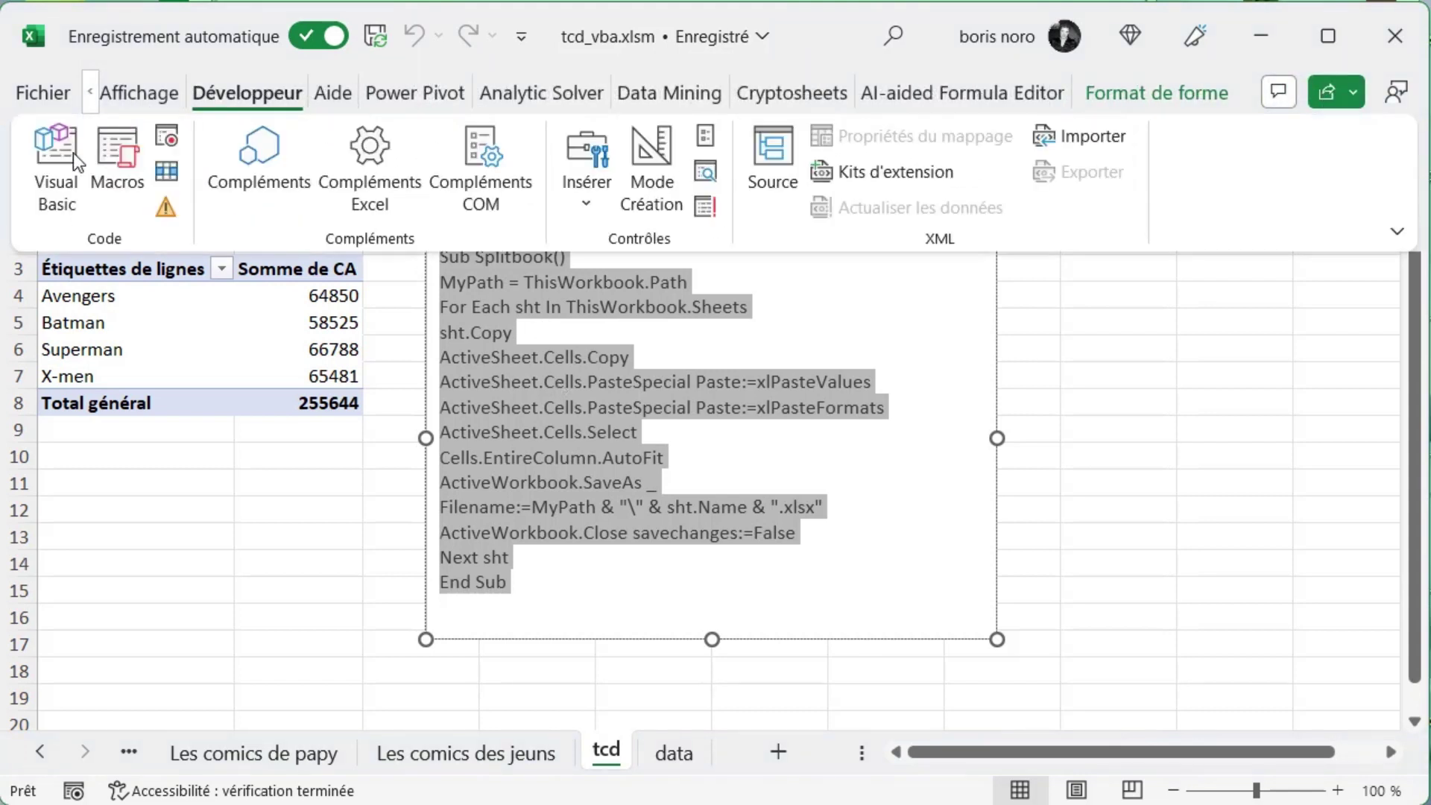
pyautogui.click(73, 154)
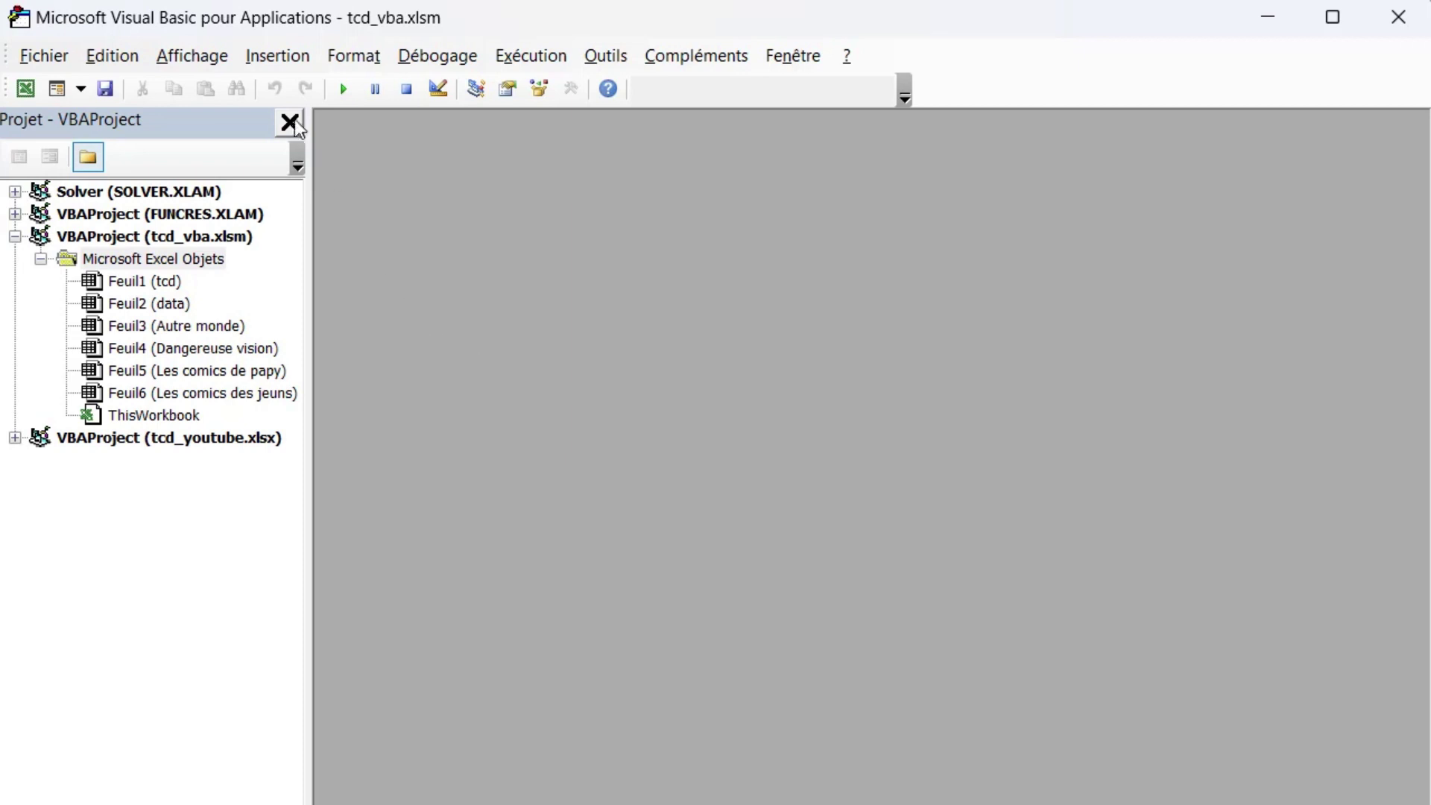
# Step: Insert a new Module1 and paste the Splitbook macro into its code window
pyautogui.click(272, 62)
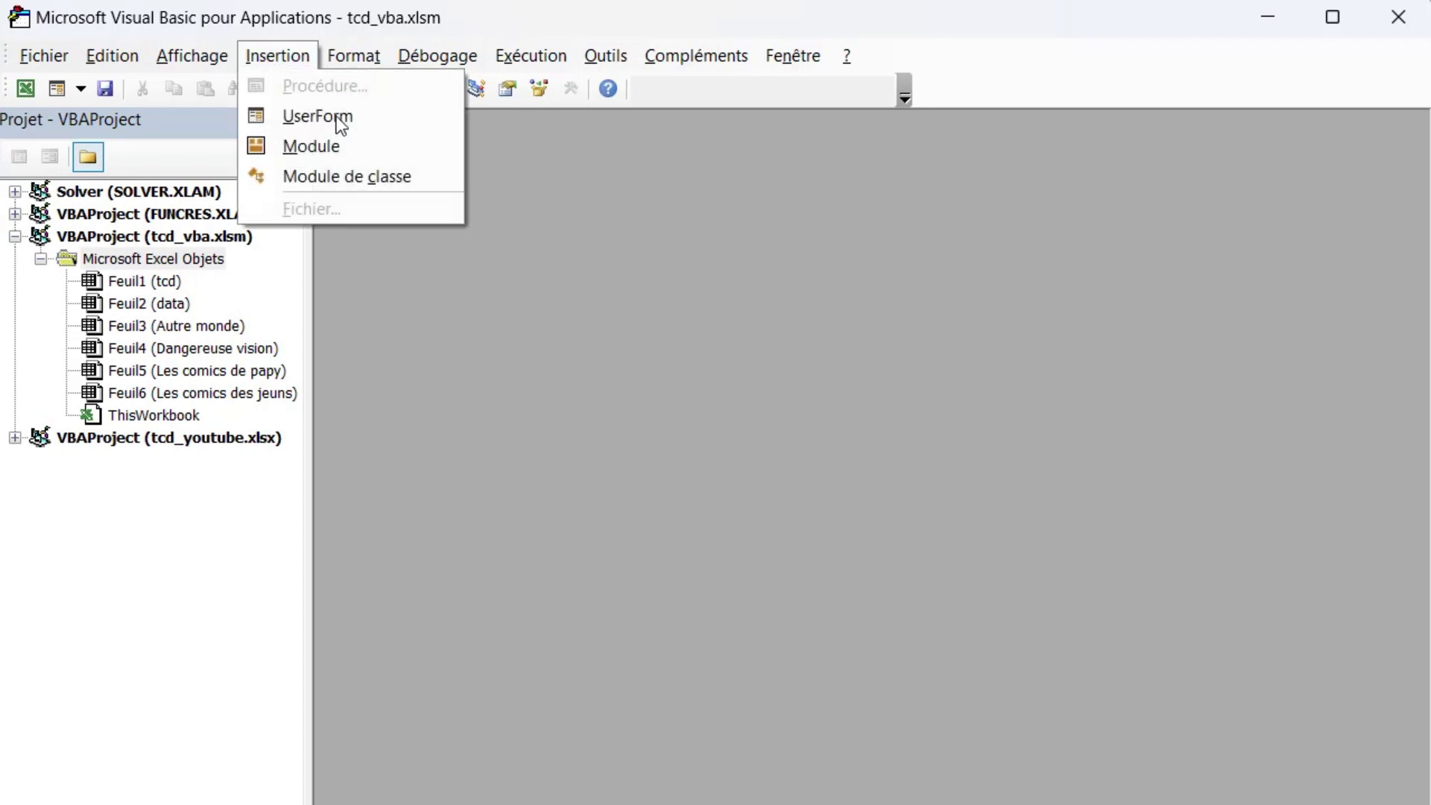
pyautogui.click(333, 147)
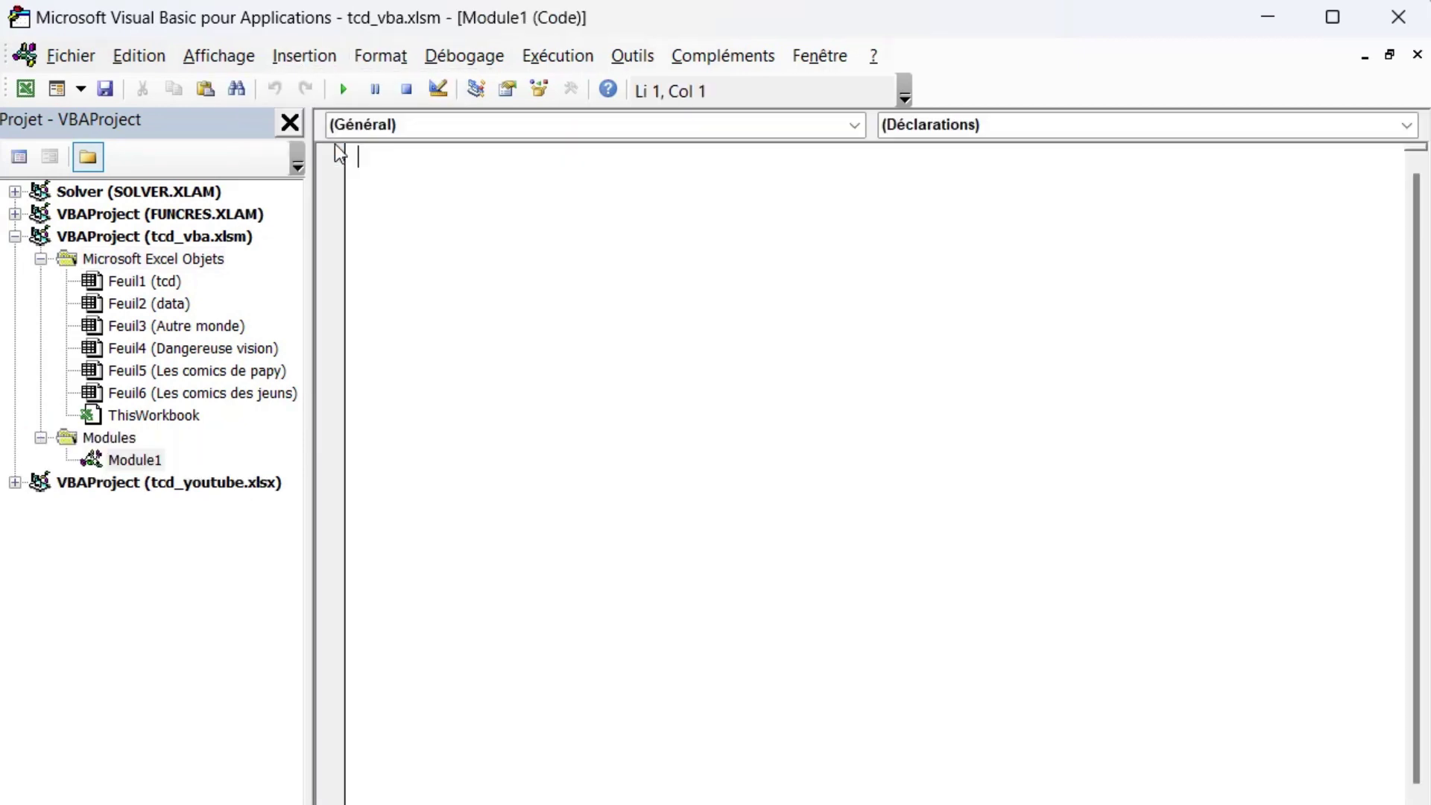
pyautogui.click(159, 465)
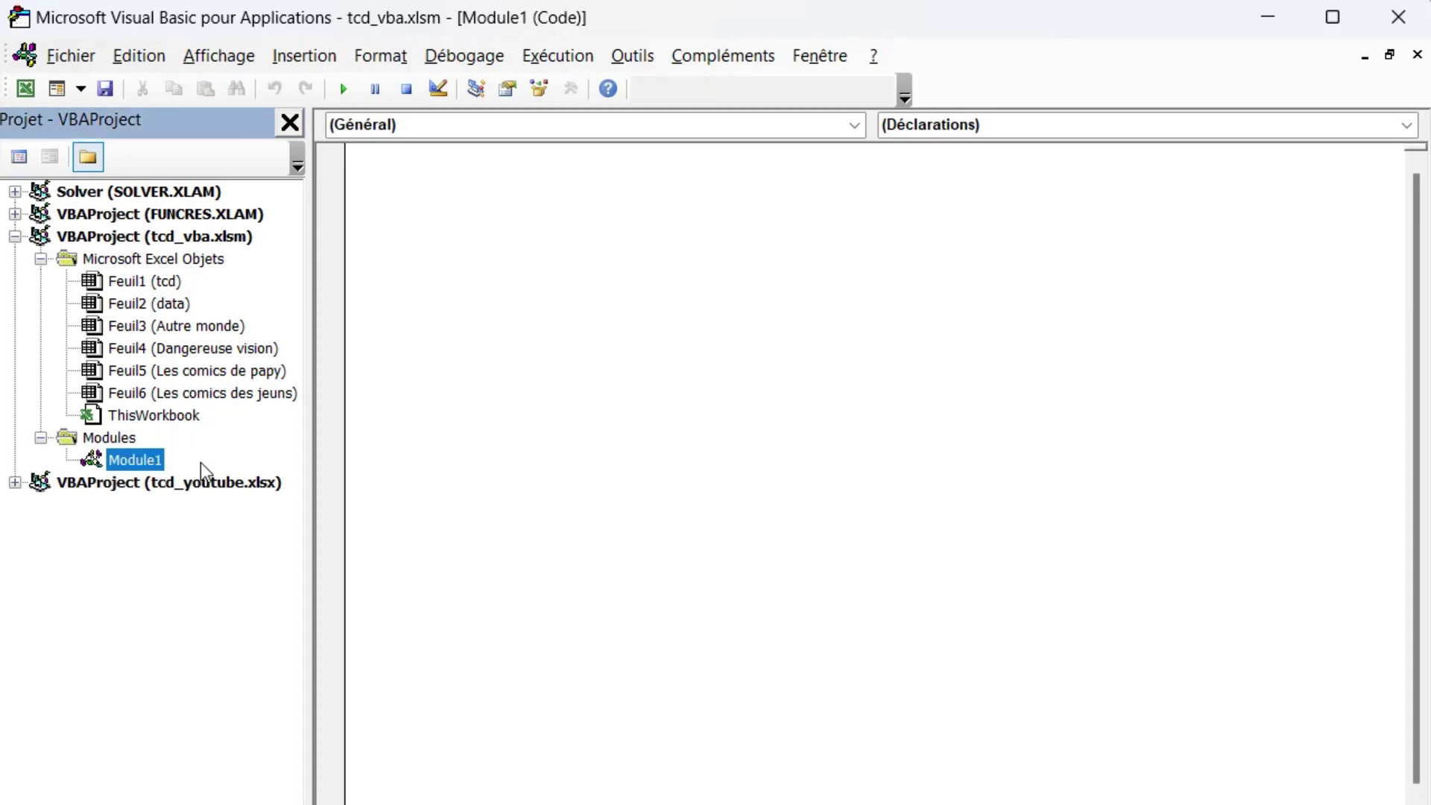
pyautogui.click(408, 191)
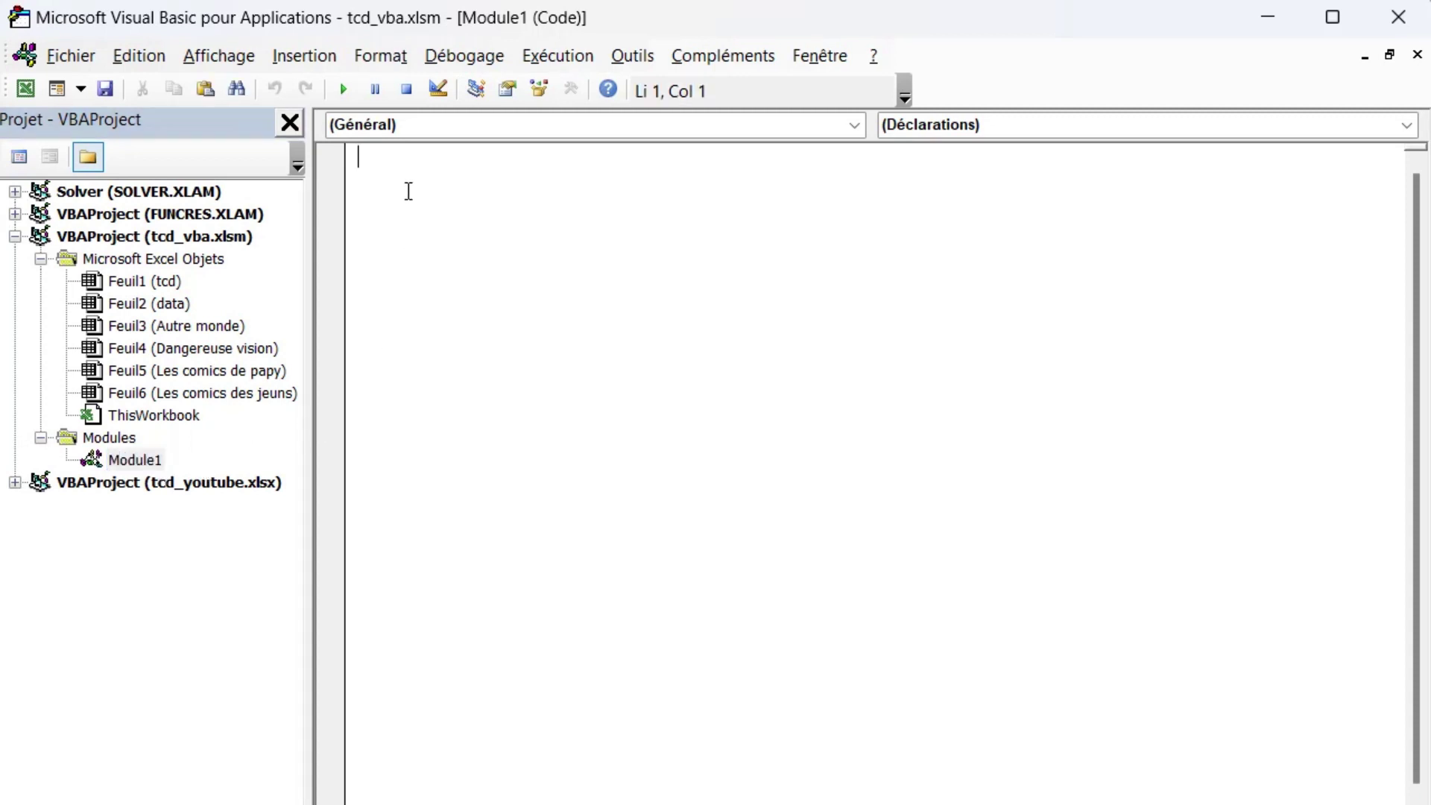
pyautogui.hotkey('ctrl', 'v')
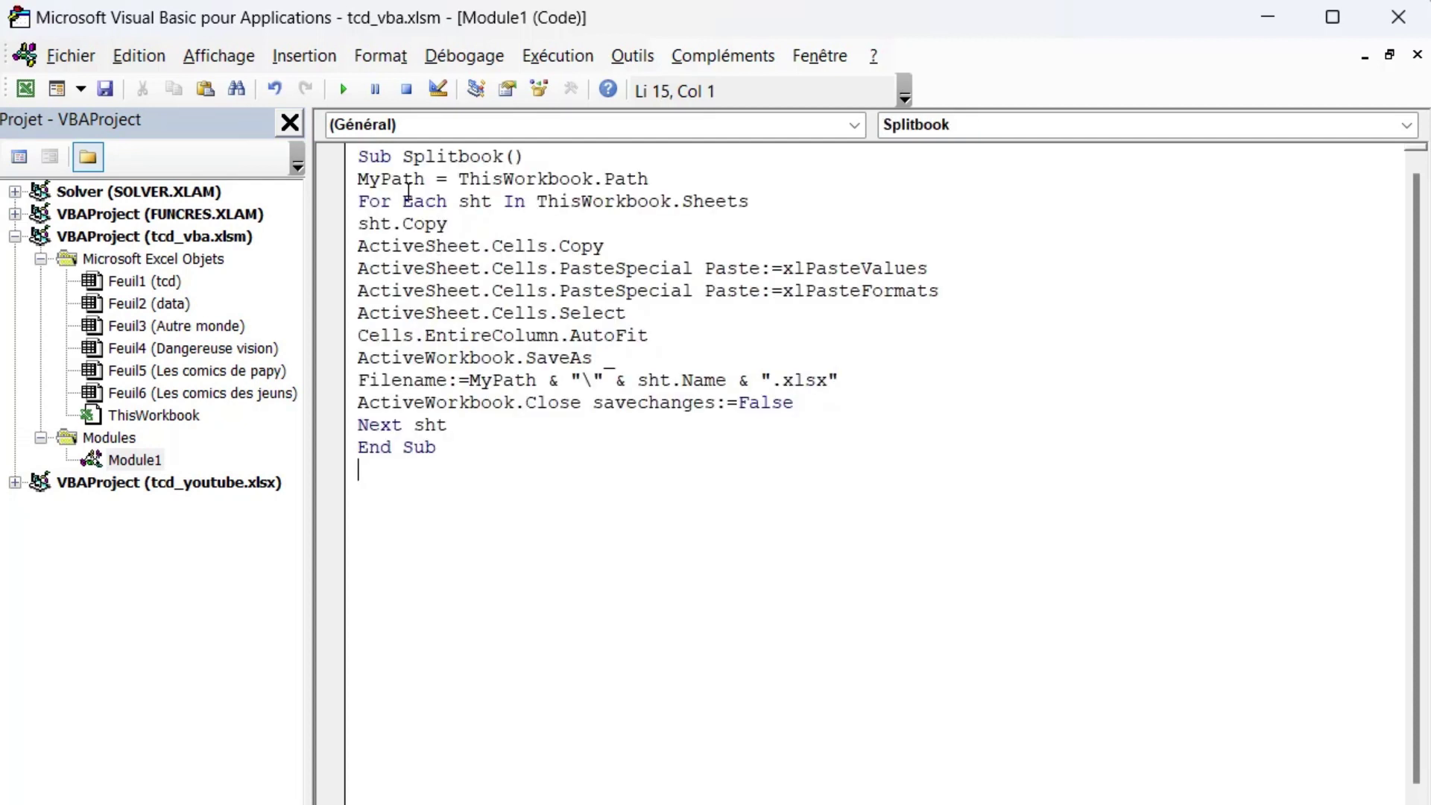
# Step: Return to the workbook and insert a rectangle from Illustrations > Formes
pyautogui.click(1267, 18)
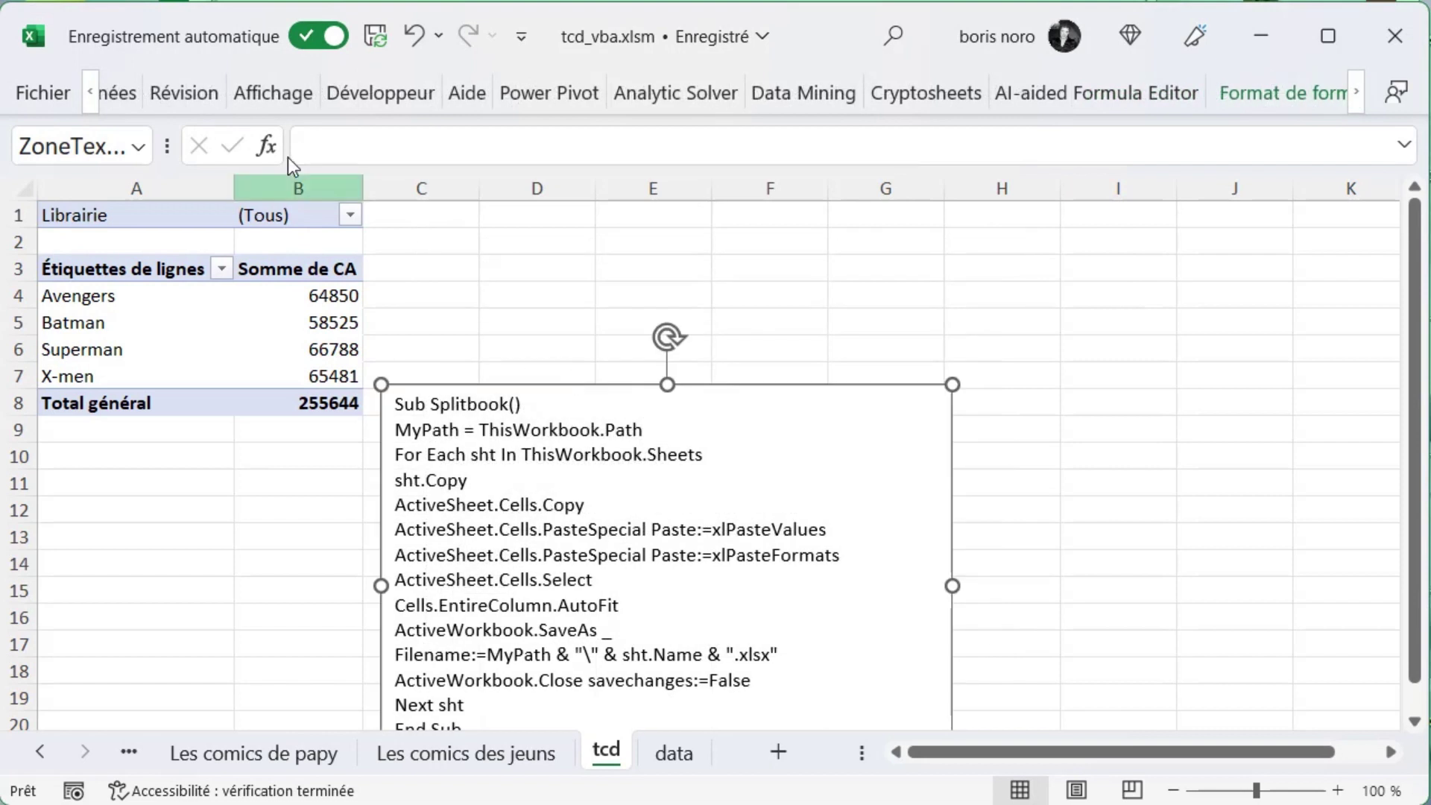
pyautogui.click(91, 109)
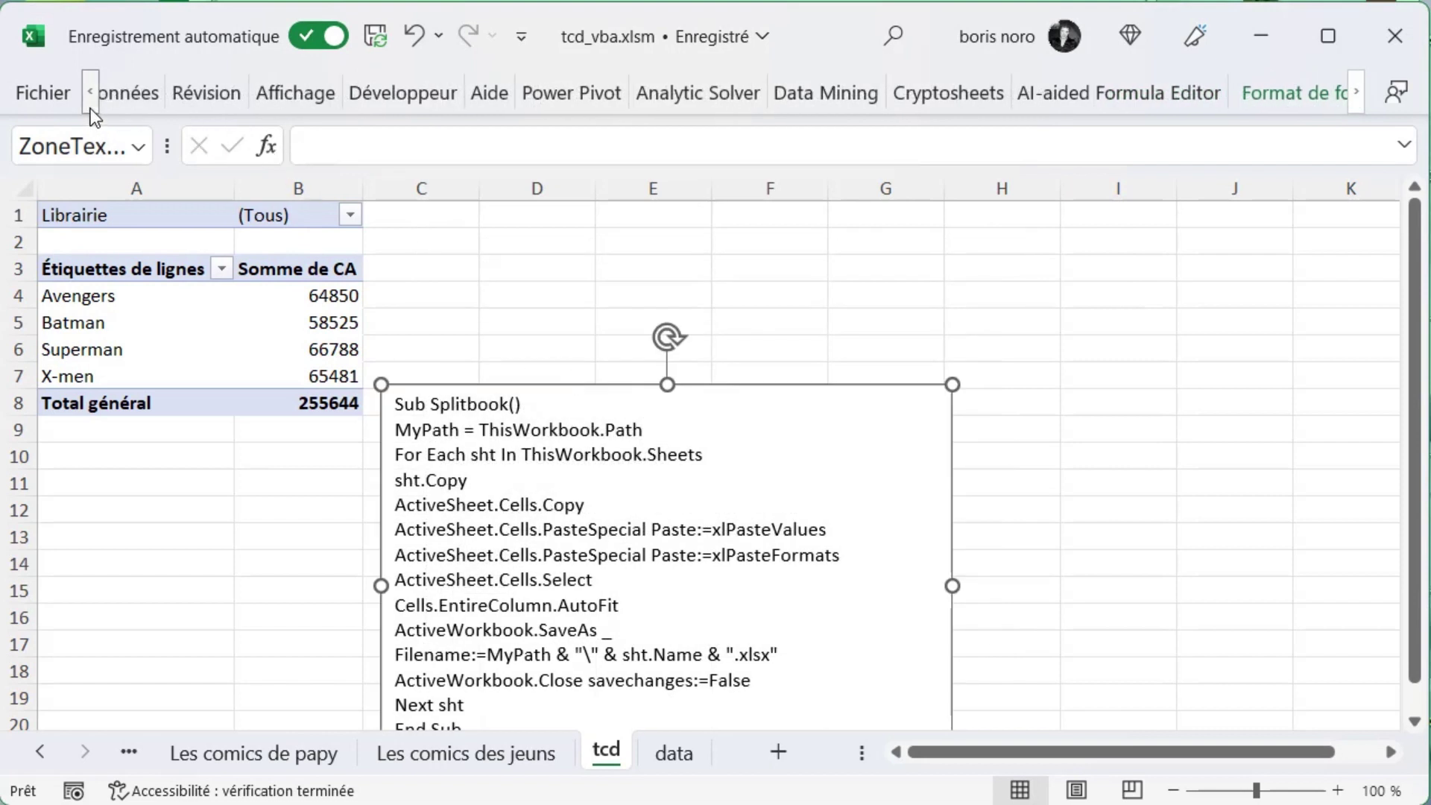
pyautogui.click(199, 97)
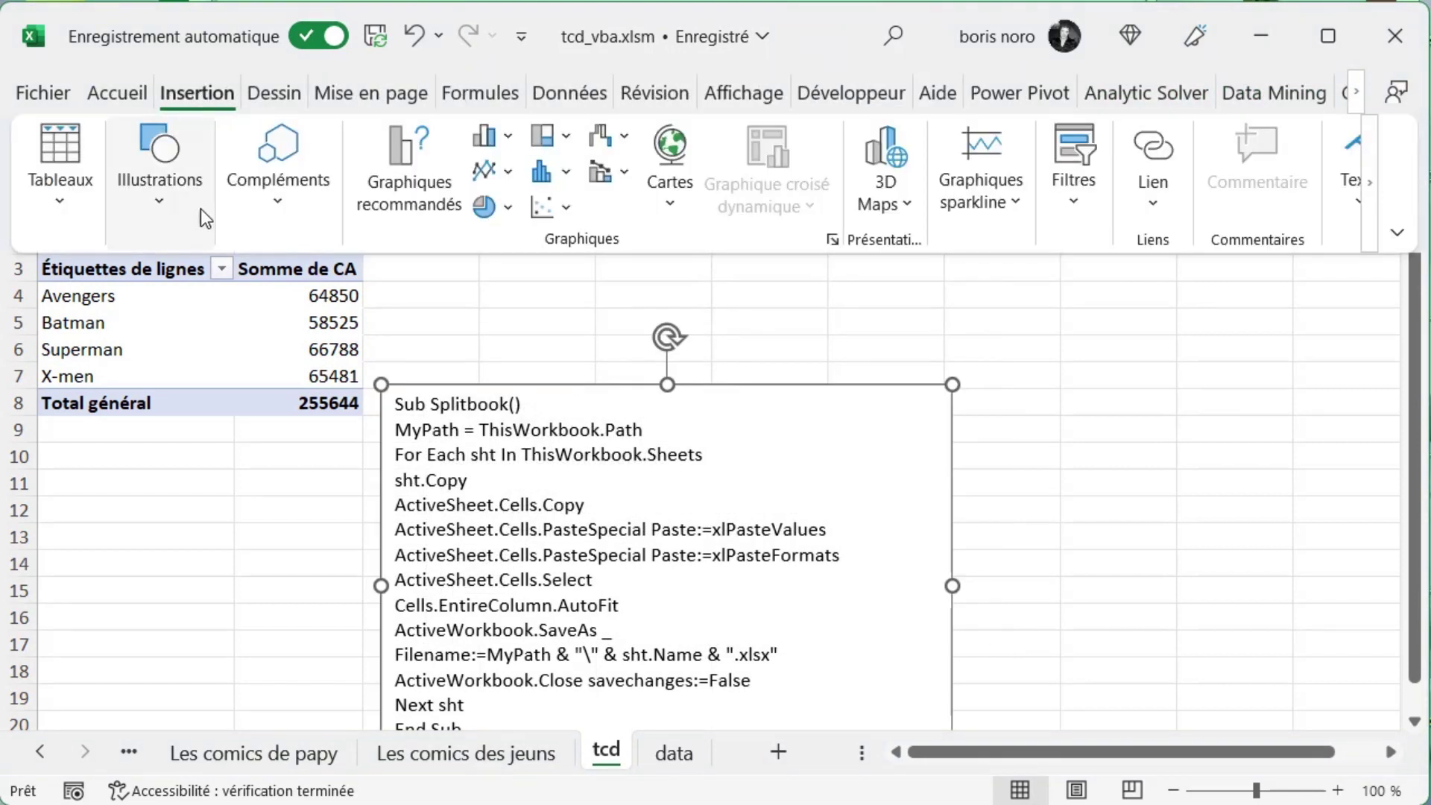
pyautogui.click(167, 207)
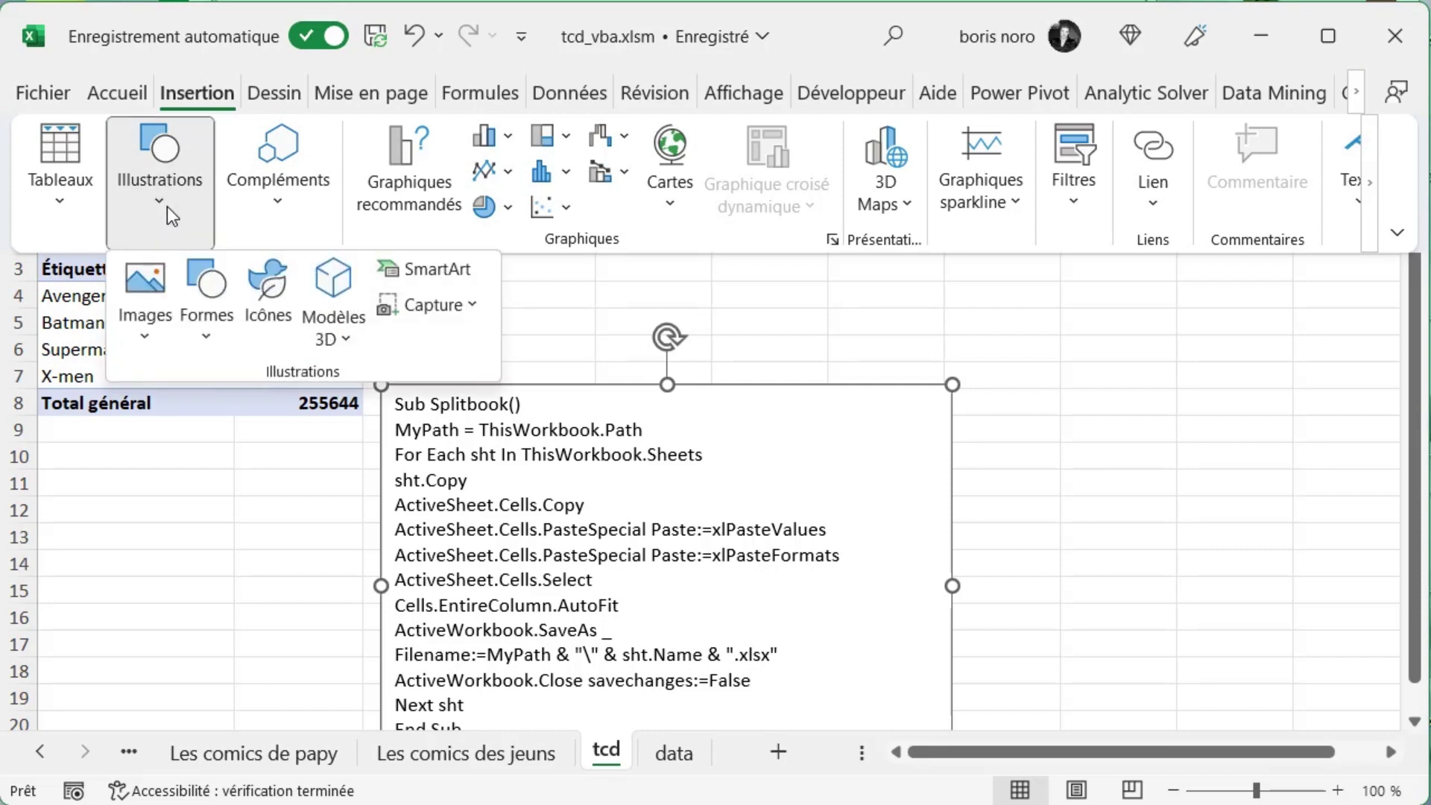
pyautogui.click(212, 328)
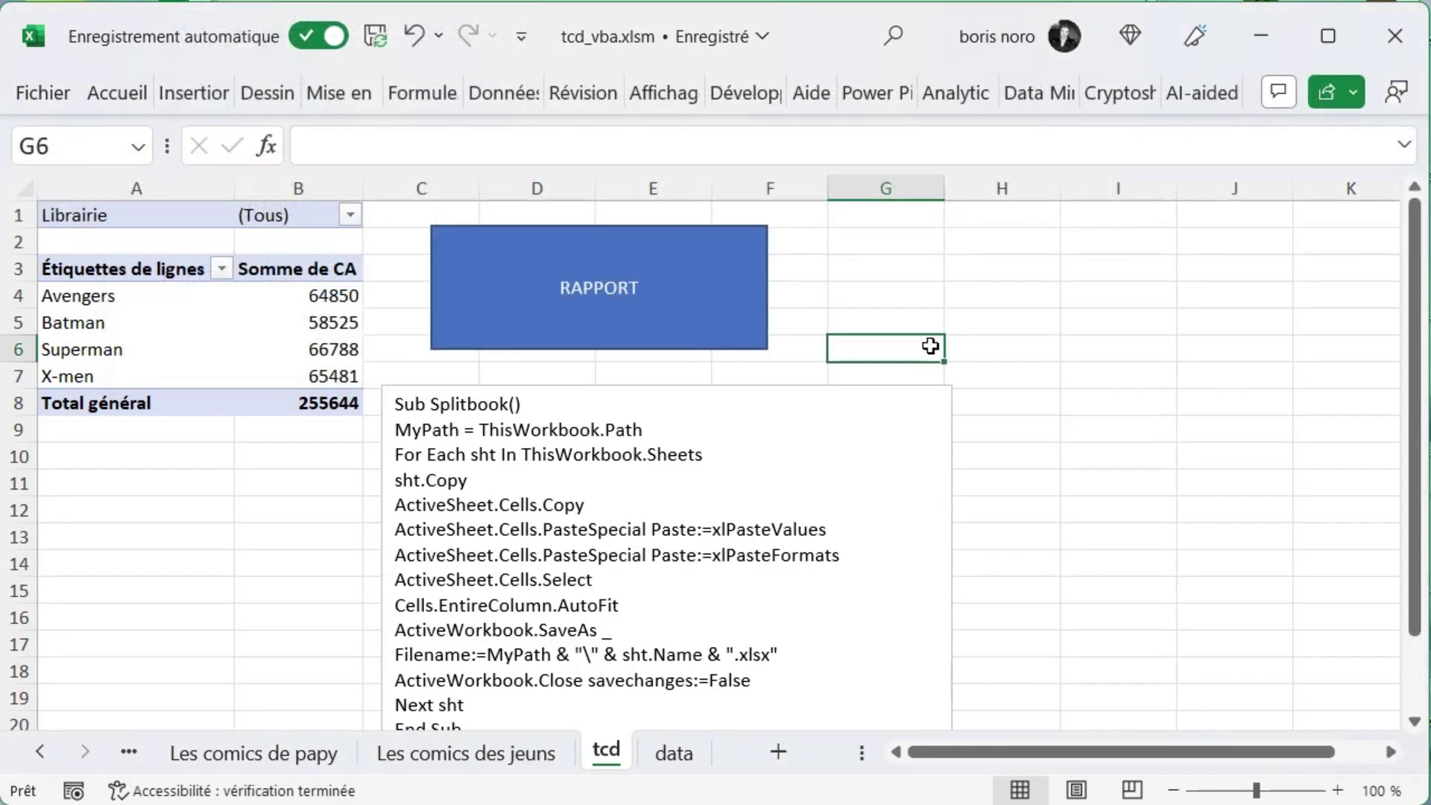
# Step: Assign the Splitbook macro to the RAPPORT rectangle and click it to run the macro
pyautogui.click(704, 322)
pyautogui.rightClick(705, 322)
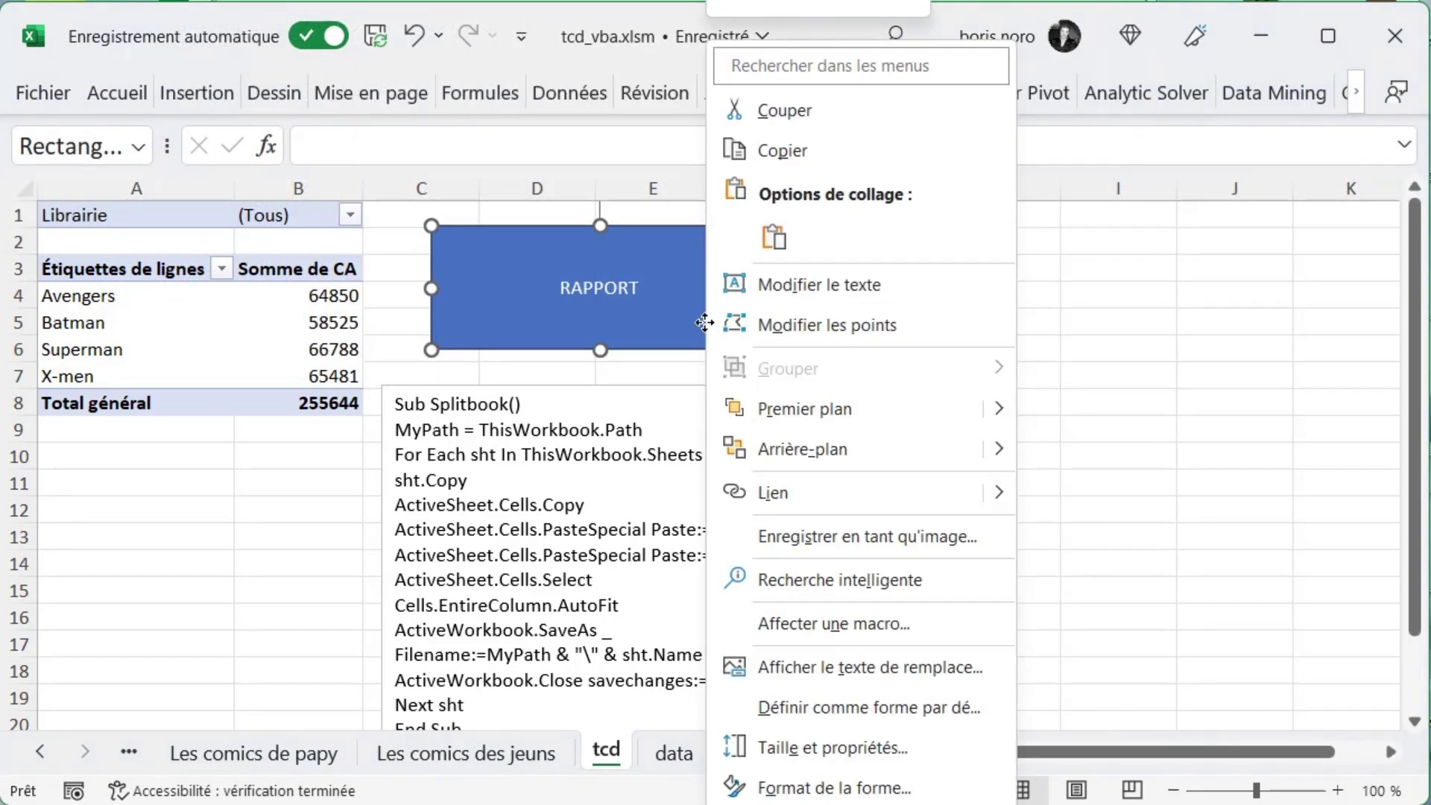
pyautogui.click(885, 622)
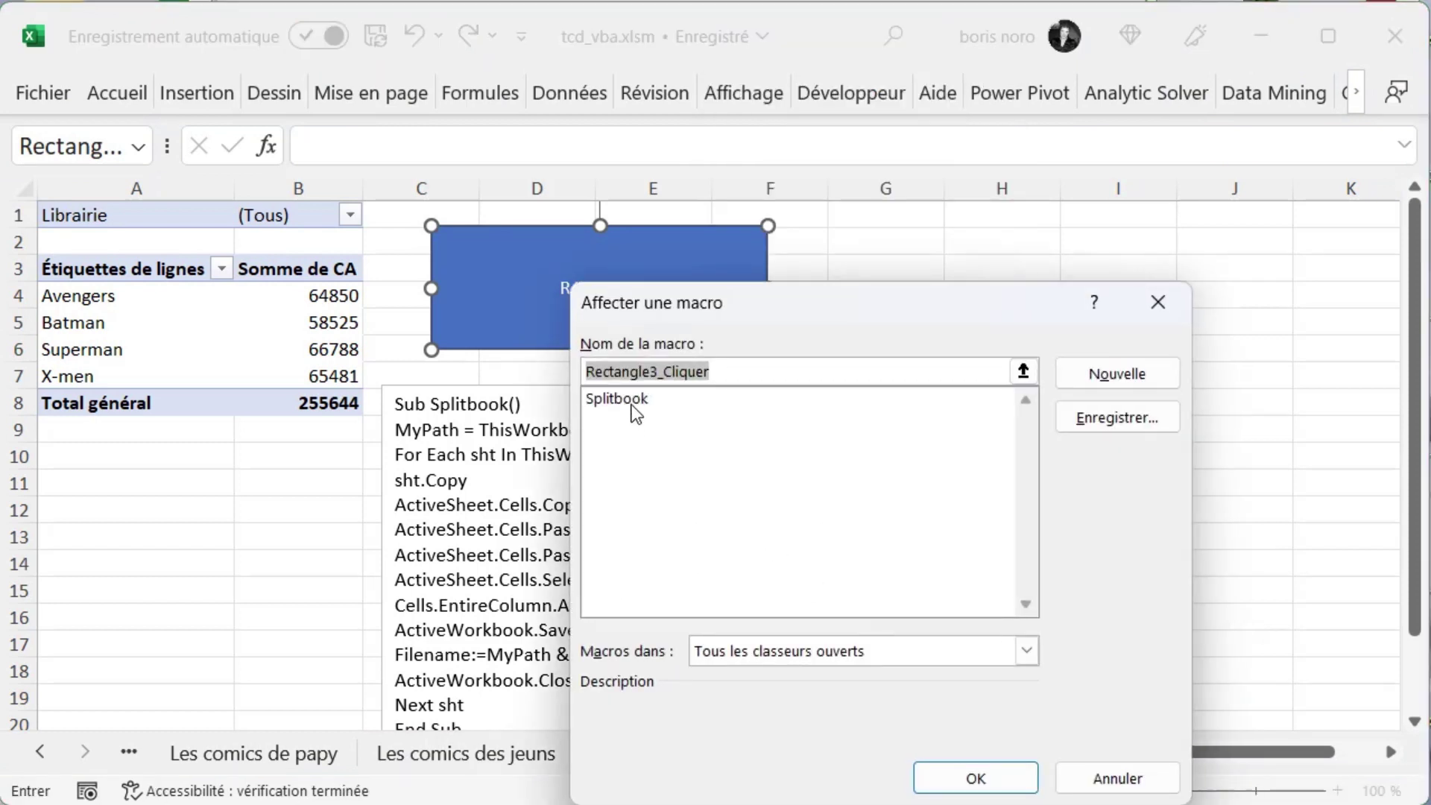
pyautogui.click(633, 401)
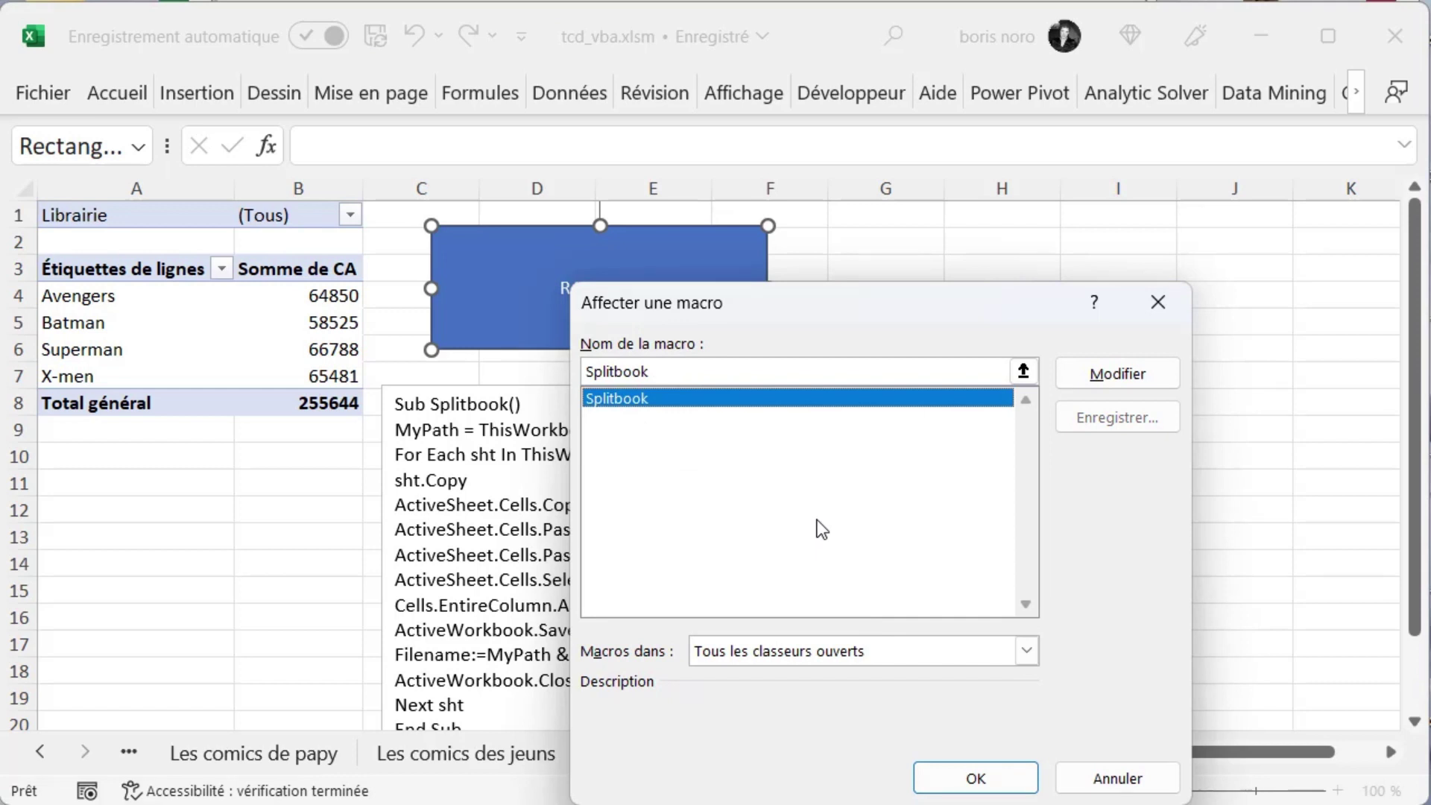
pyautogui.click(974, 780)
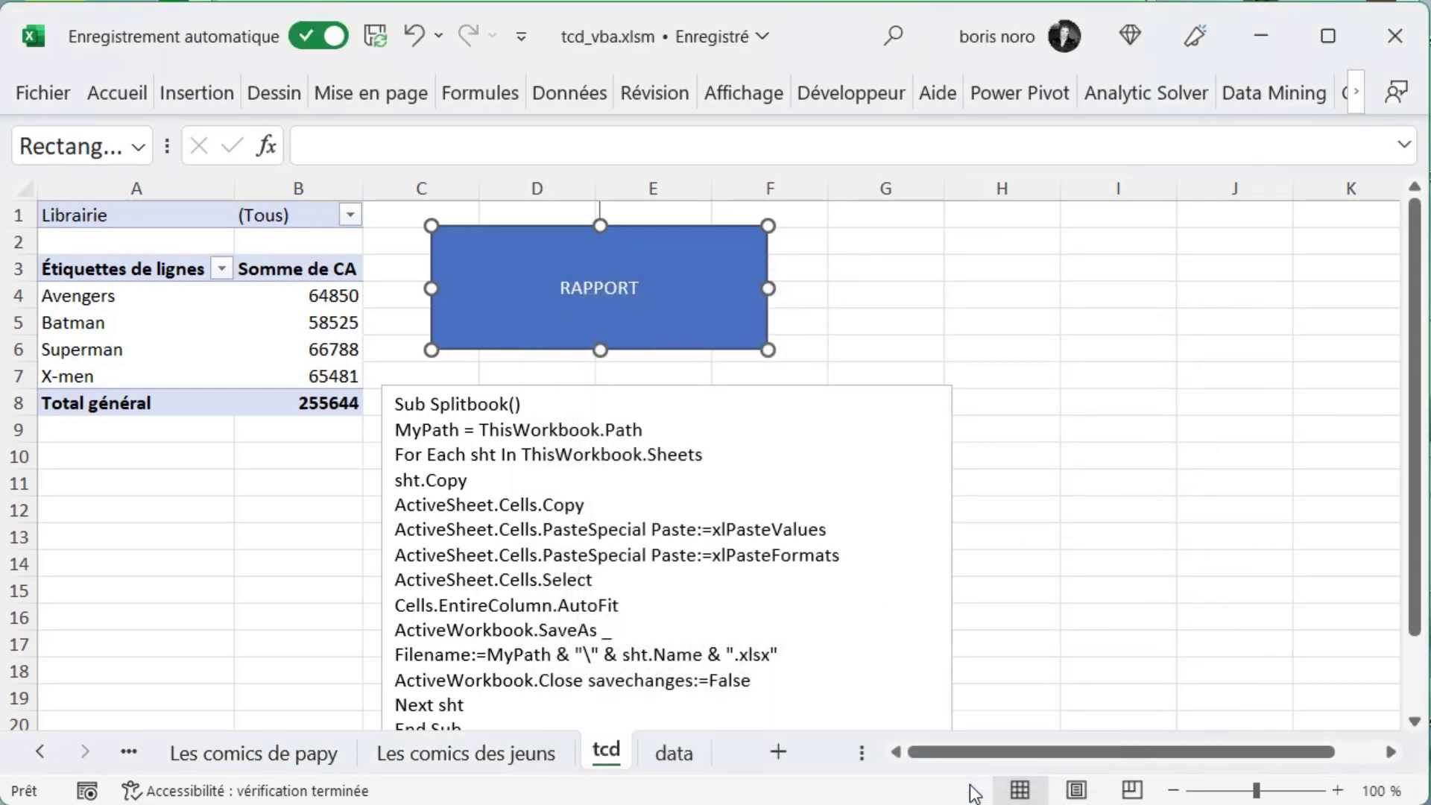
pyautogui.click(1021, 345)
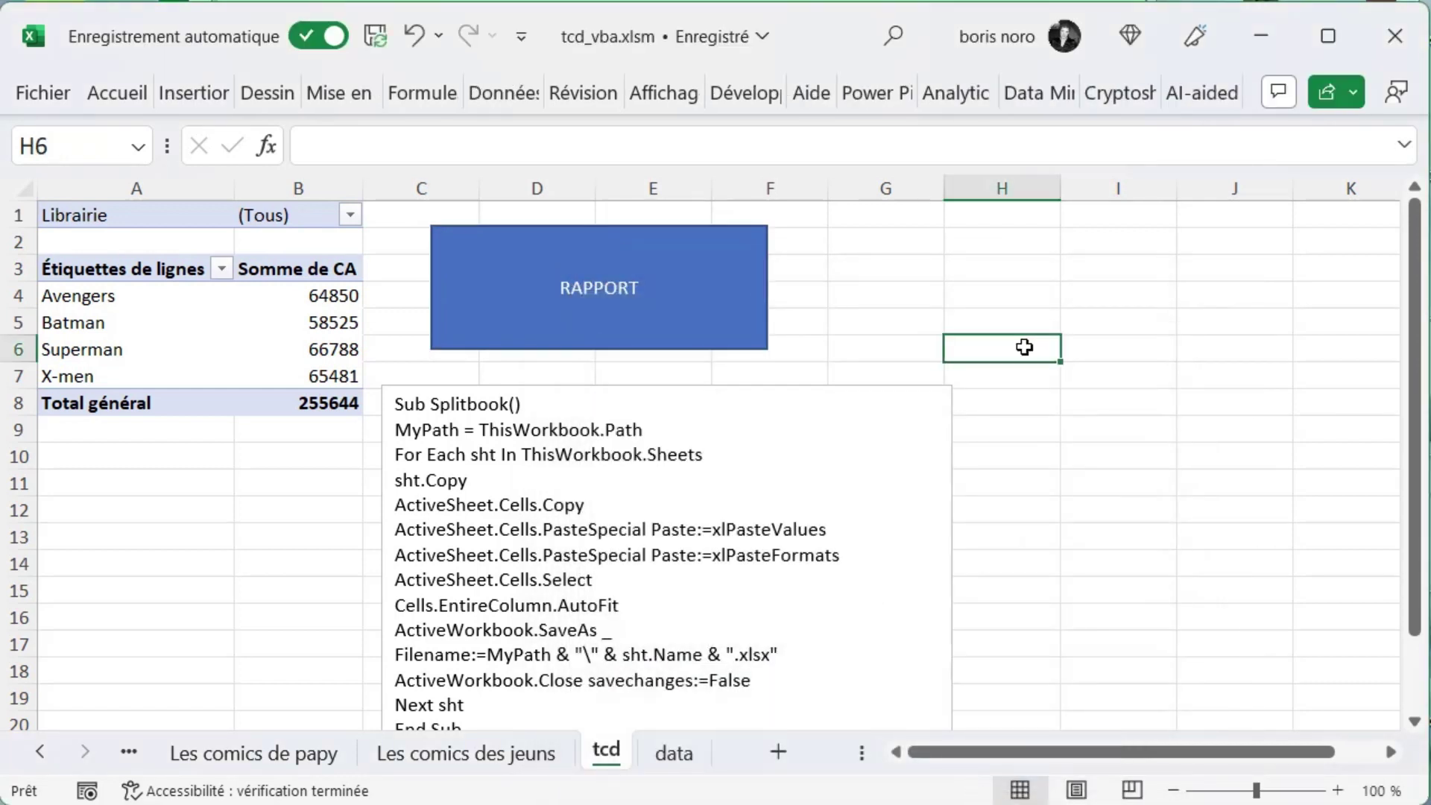
pyautogui.click(664, 302)
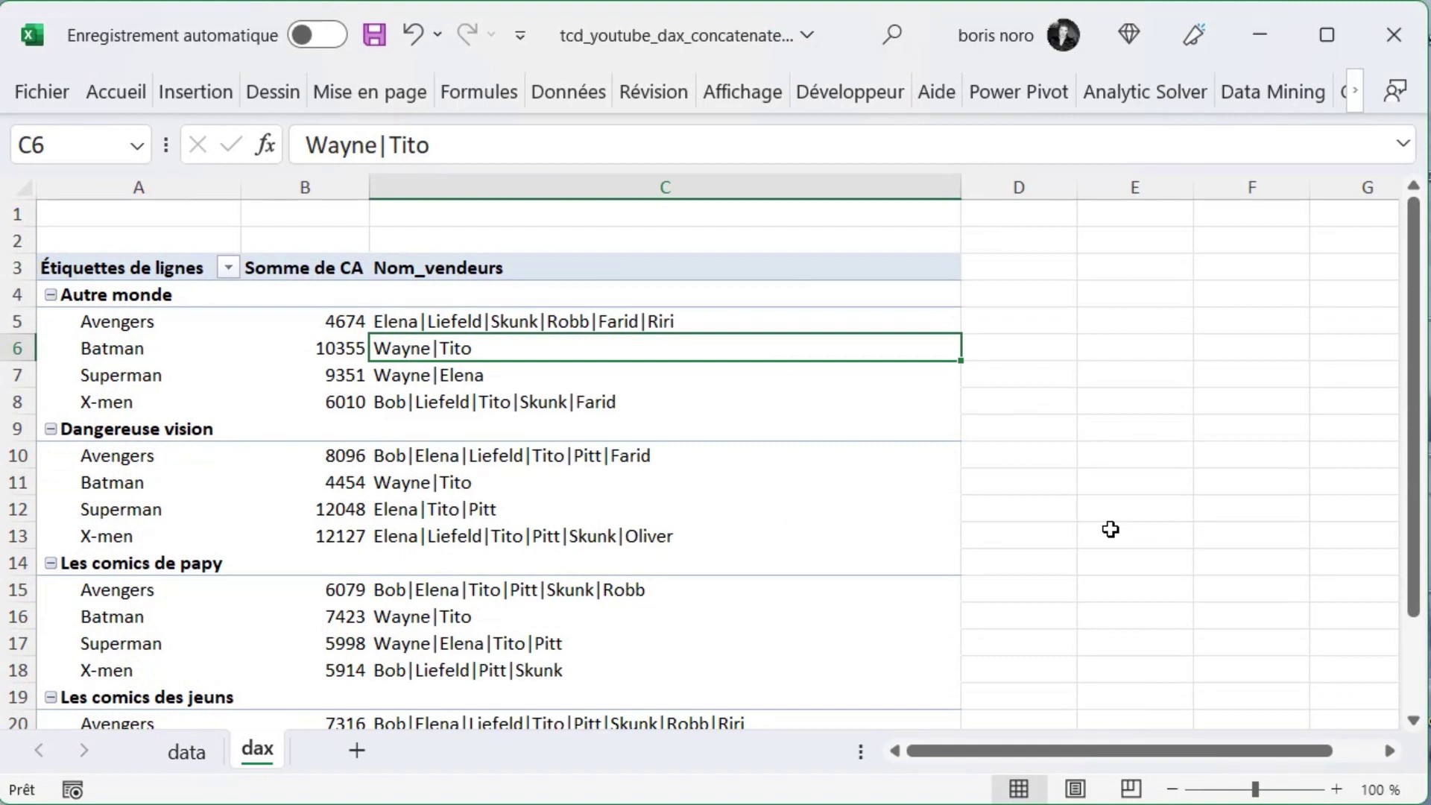
# Step: Step through the seller-name lists, starting from Autre monde's Avengers
pyautogui.press('Up')
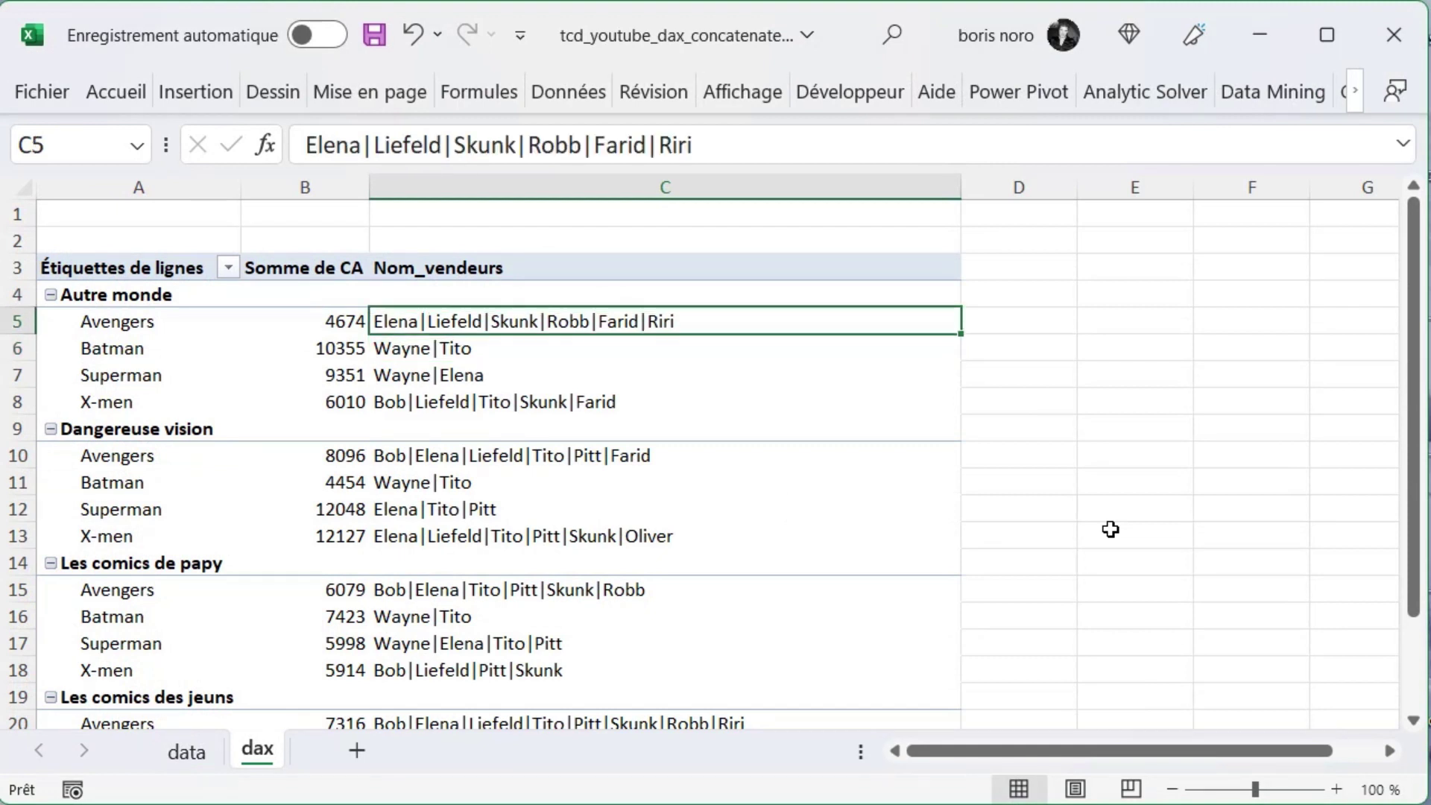
pyautogui.press('Down')
pyautogui.press('Down')
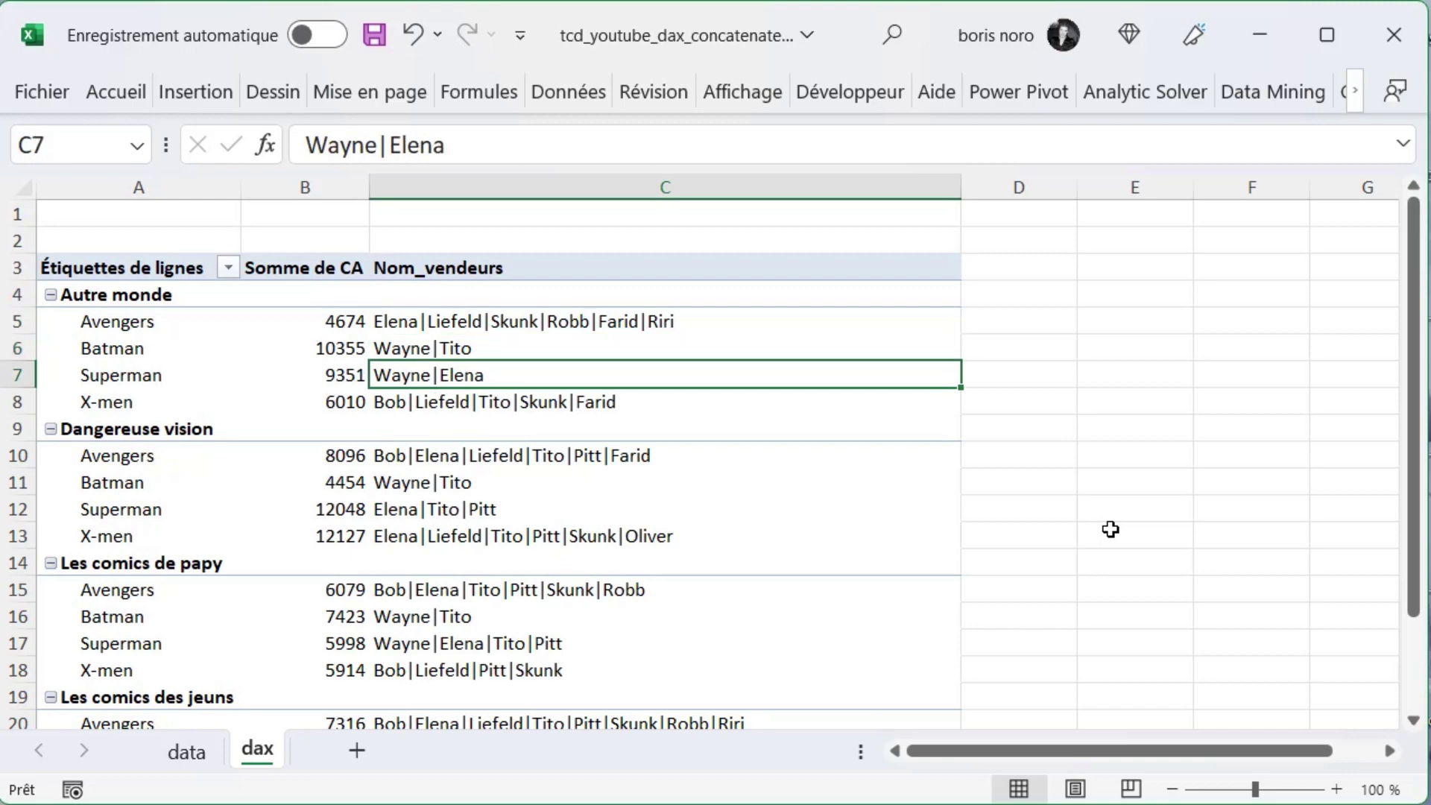
pyautogui.press('Down')
pyautogui.press('Down')
pyautogui.press('Down')
pyautogui.press('Down')
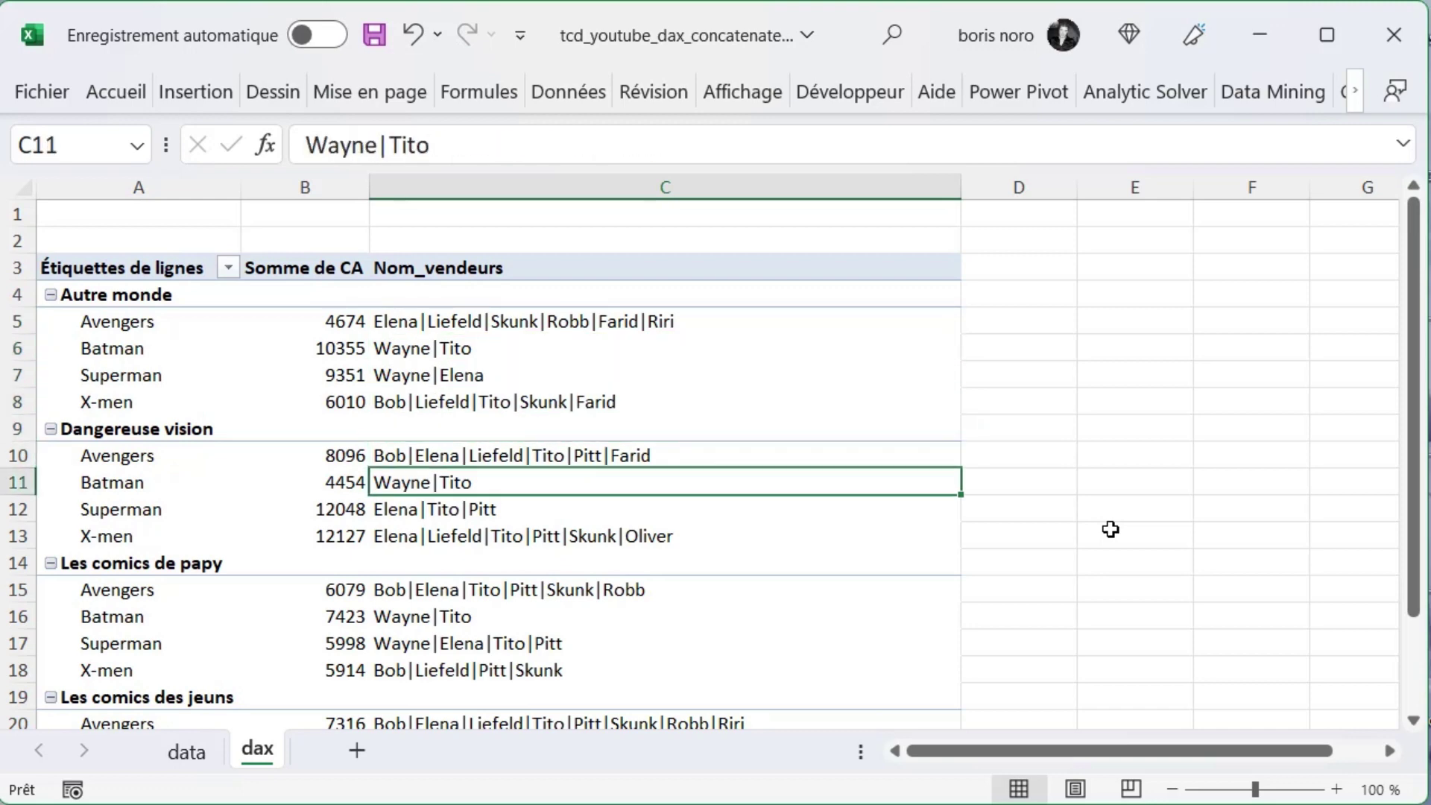
pyautogui.press('Down')
pyautogui.press('Down')
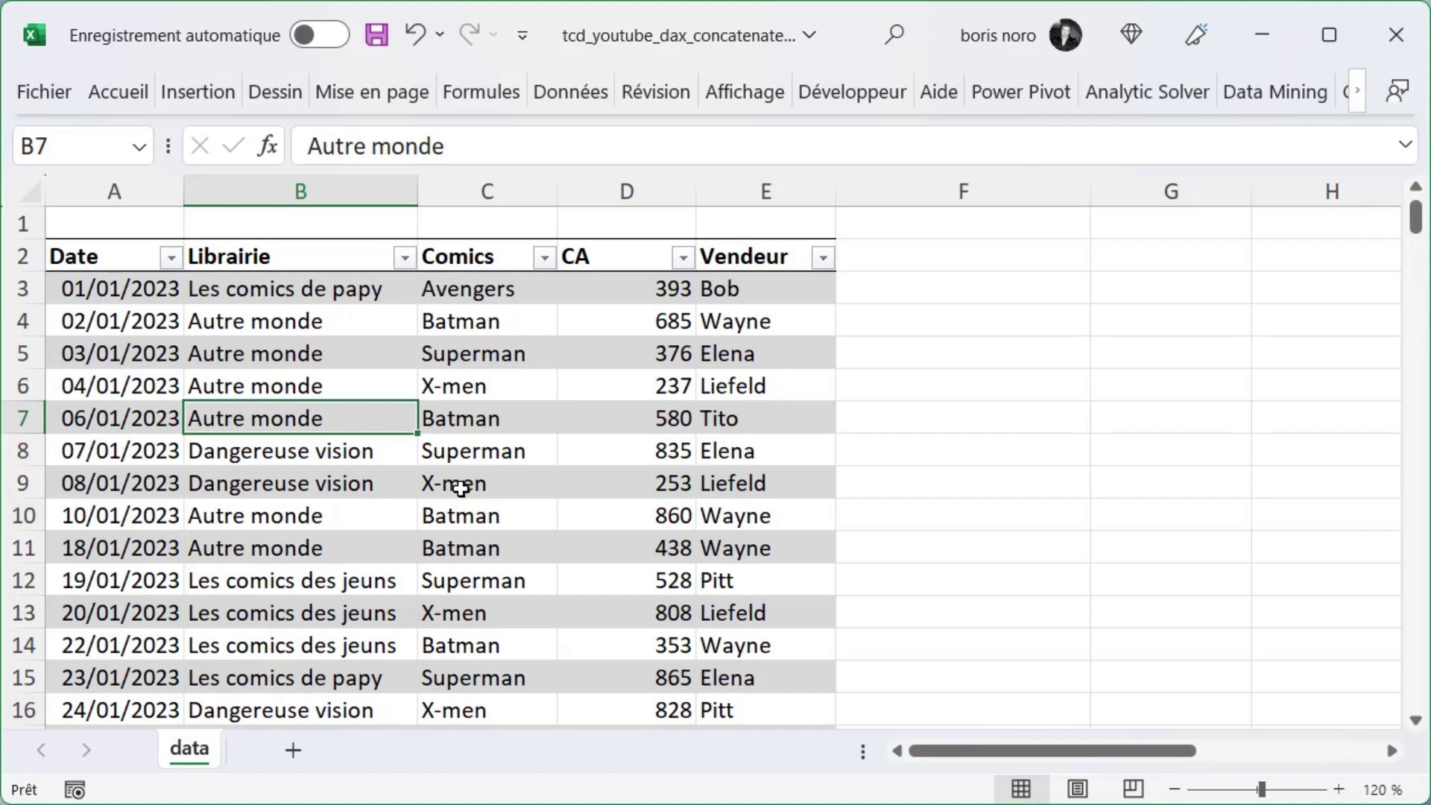
# Step: Add the sales table to the data model as Comics and start a Power Pivot pivot table
pyautogui.click(996, 96)
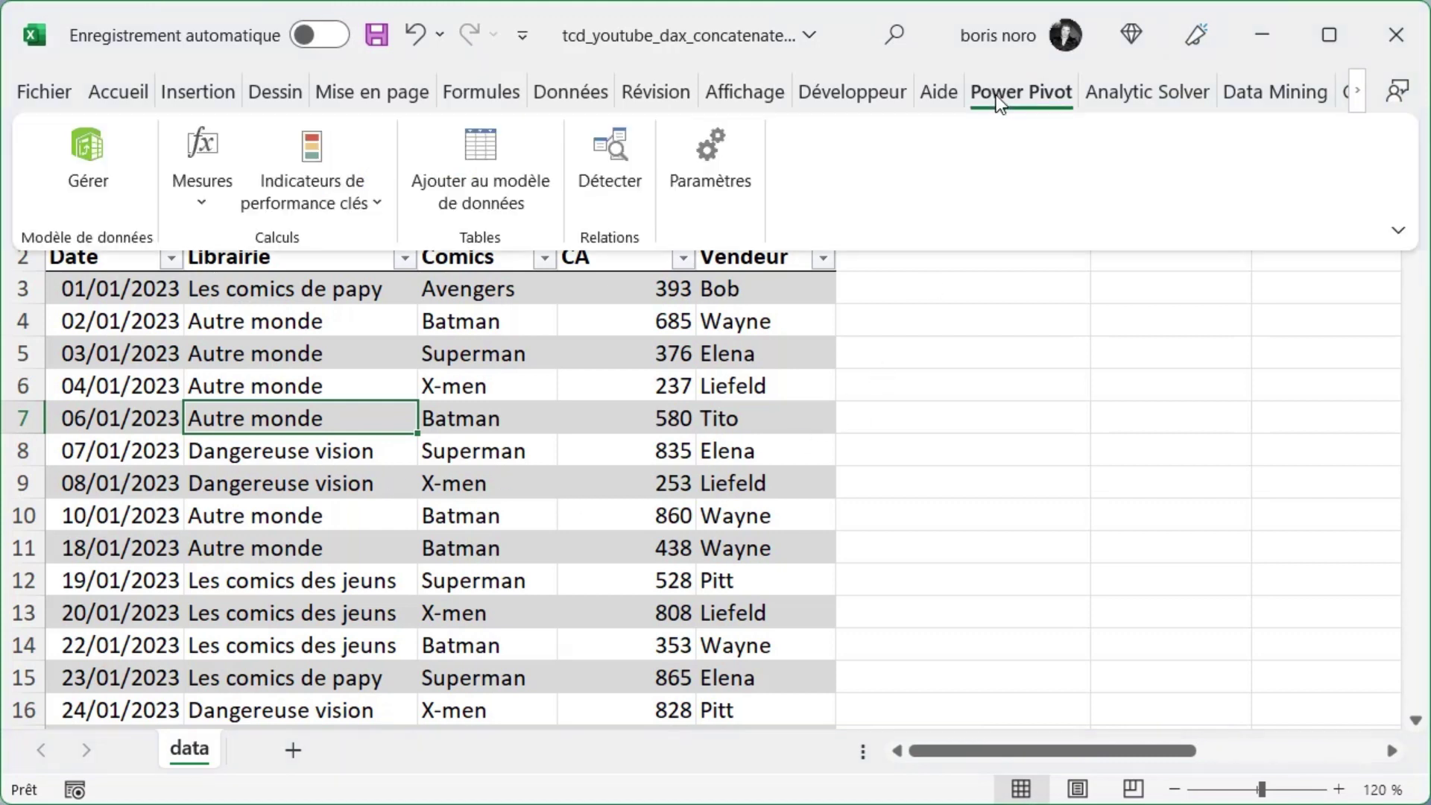
pyautogui.click(462, 191)
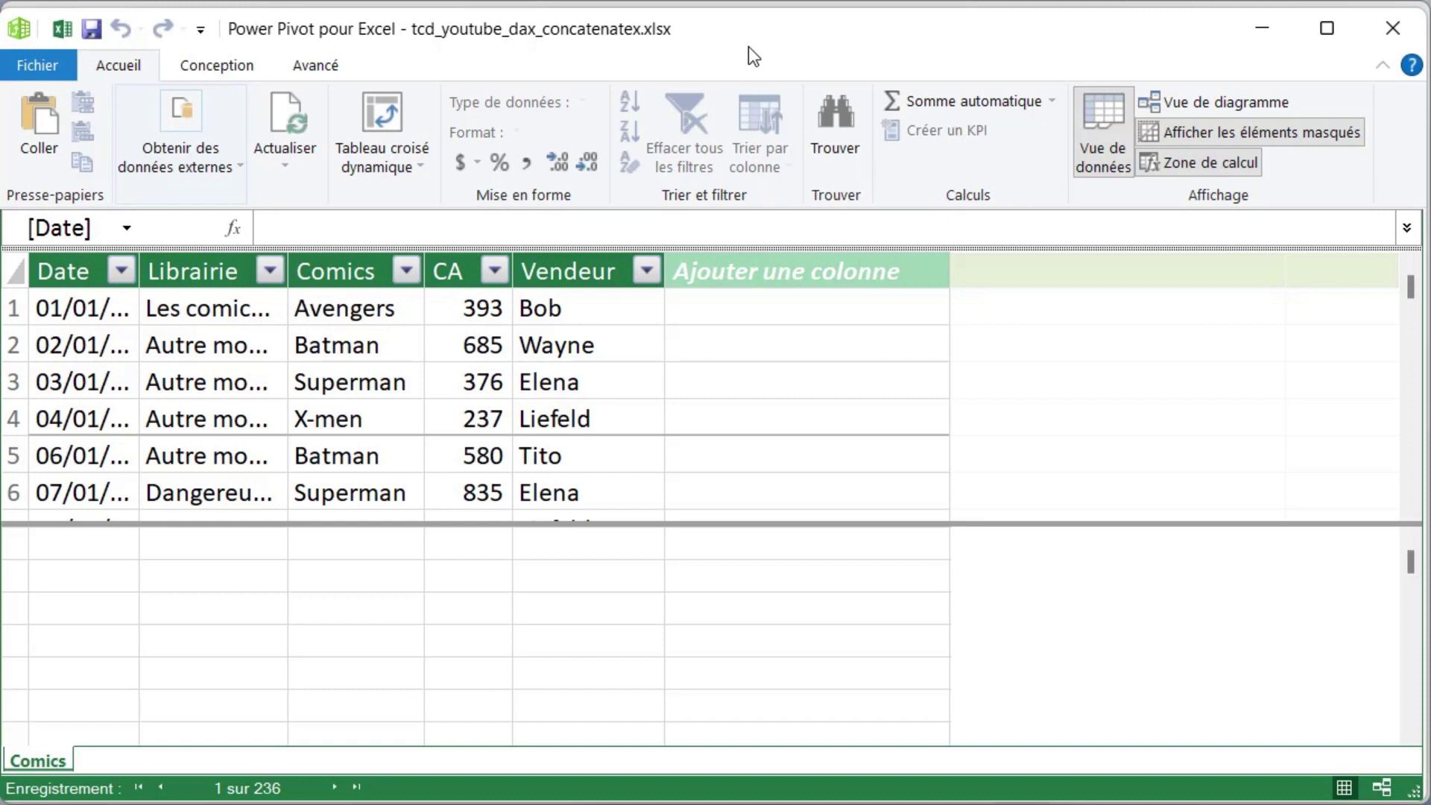
pyautogui.click(413, 168)
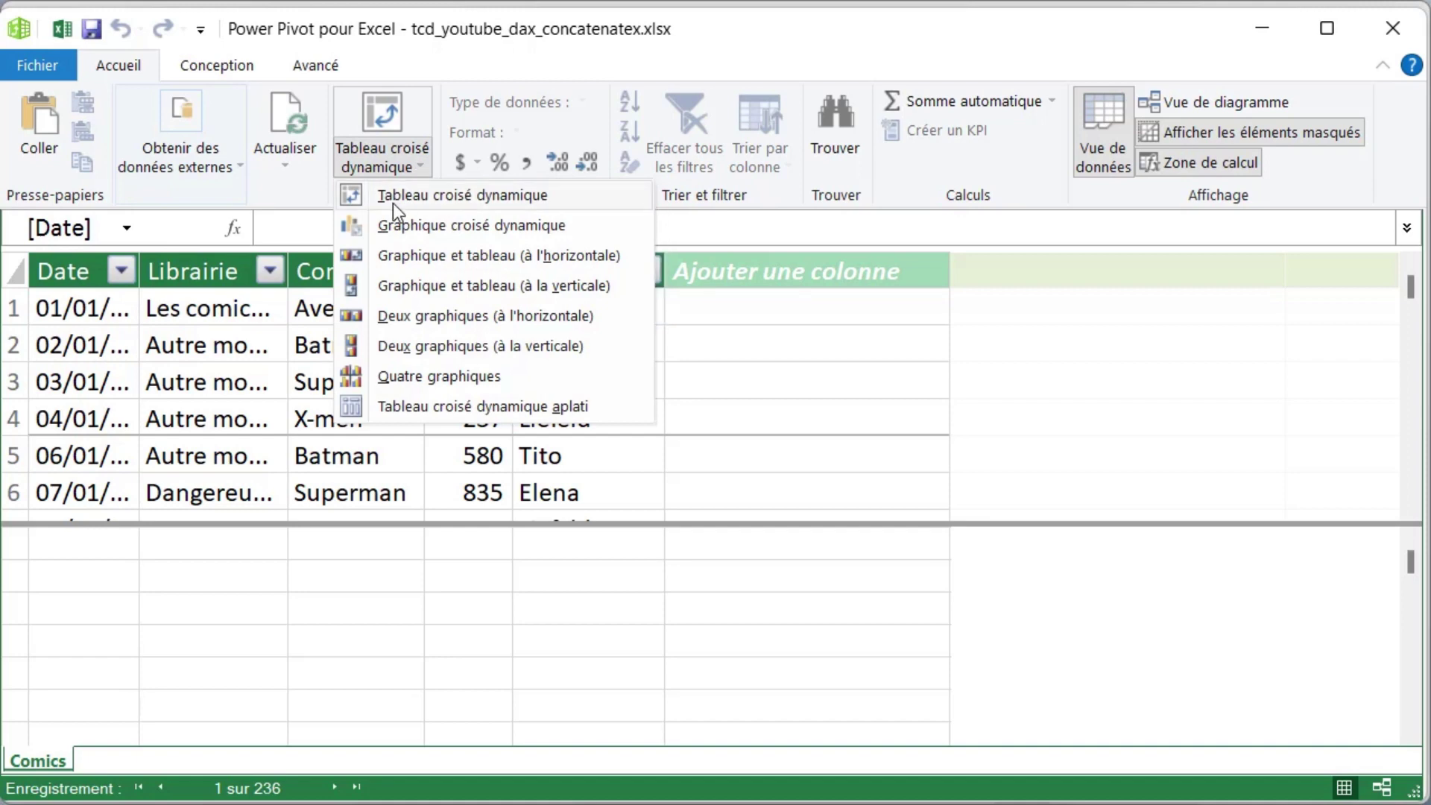
pyautogui.click(392, 199)
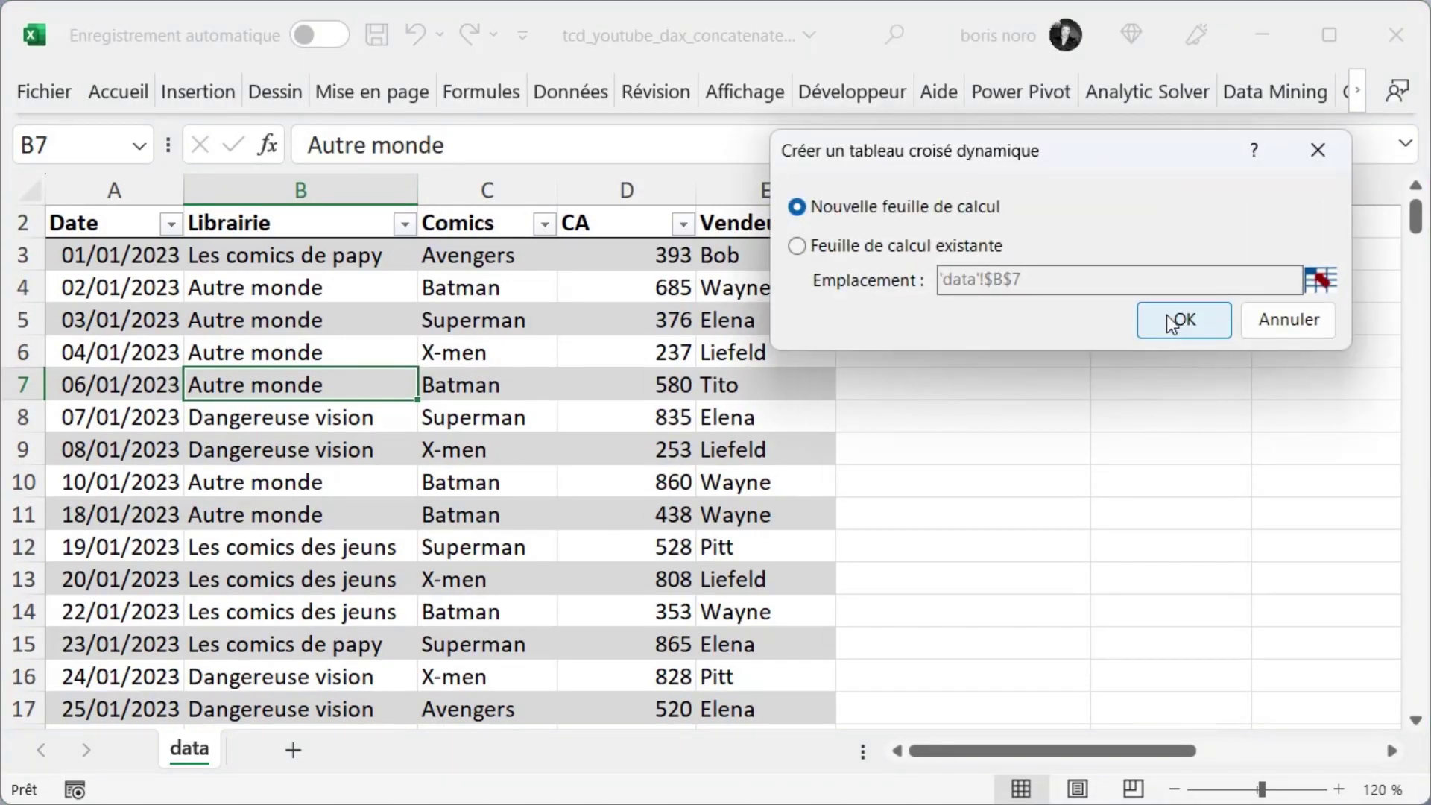
# Step: Build the pivot on a new sheet with Librairie, then Comics as rows and Somme de CA
pyautogui.click(1167, 318)
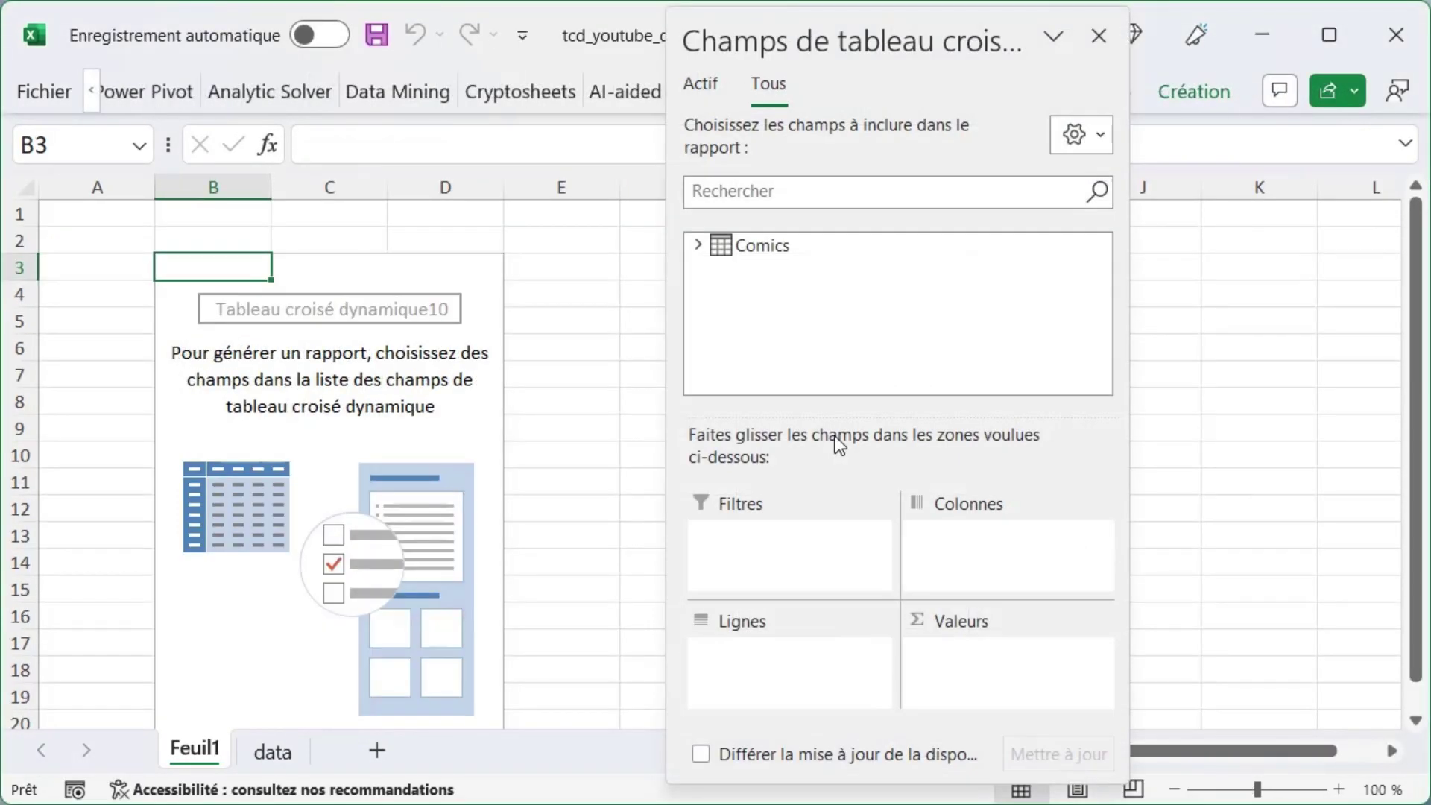
pyautogui.click(698, 245)
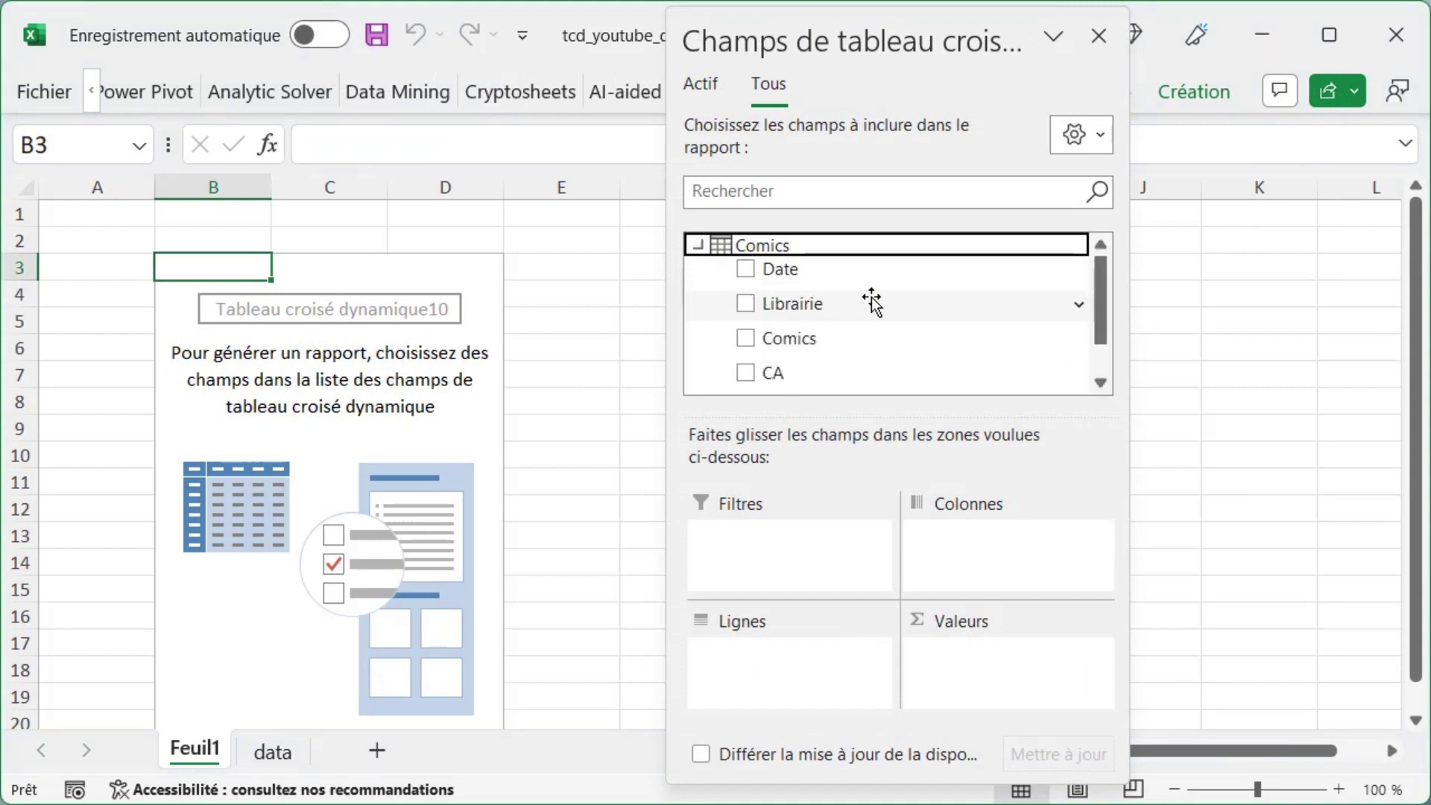
pyautogui.click(745, 306)
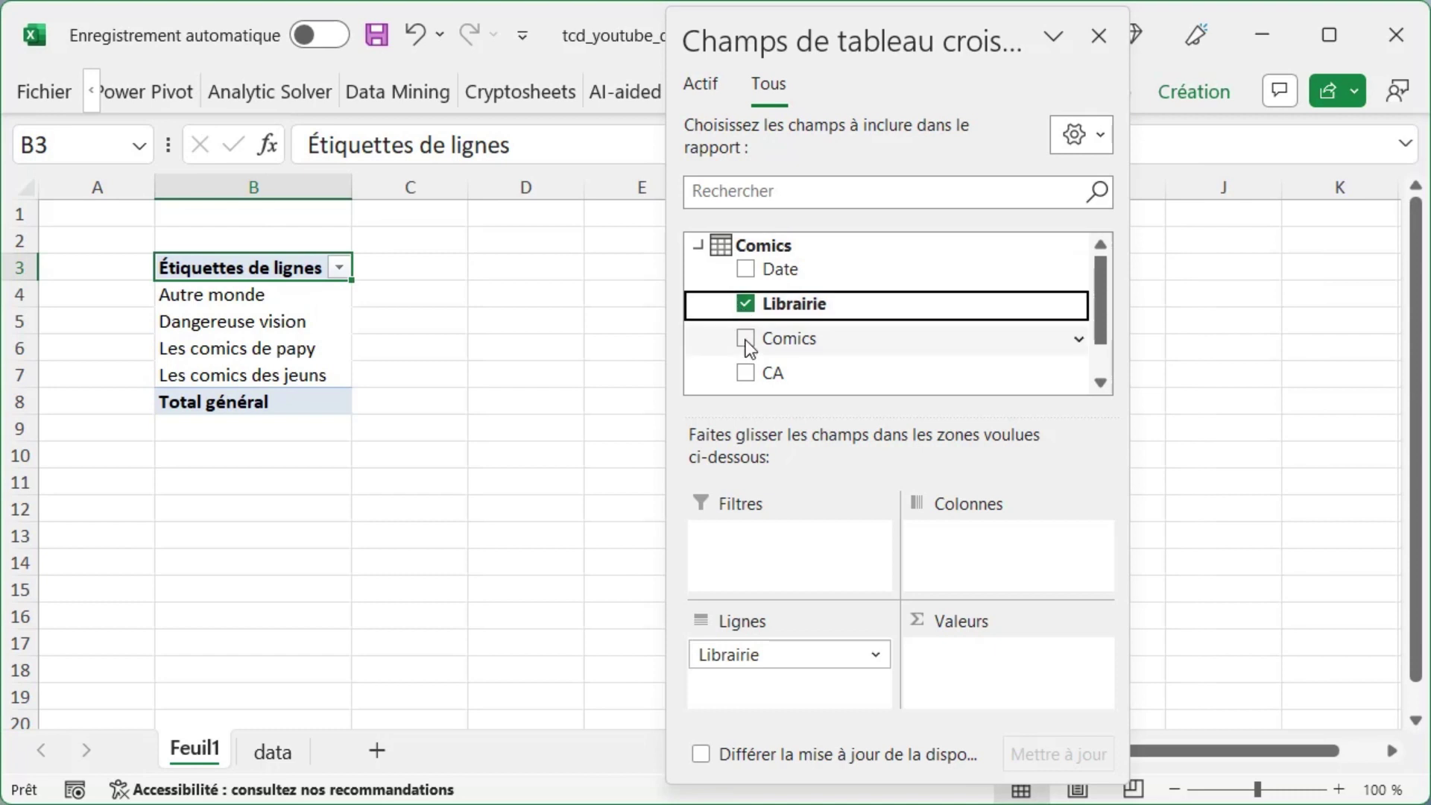
pyautogui.click(745, 338)
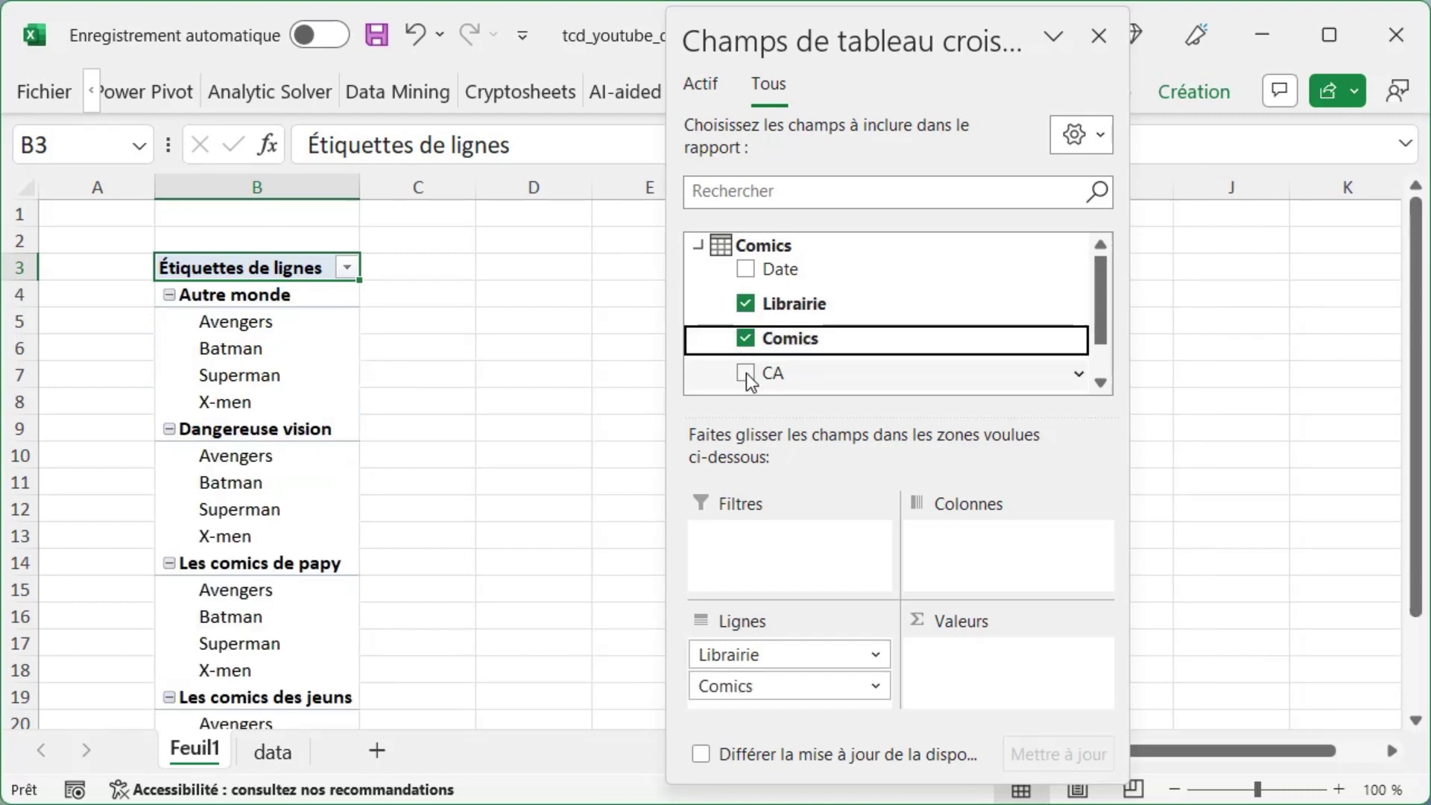
pyautogui.click(745, 373)
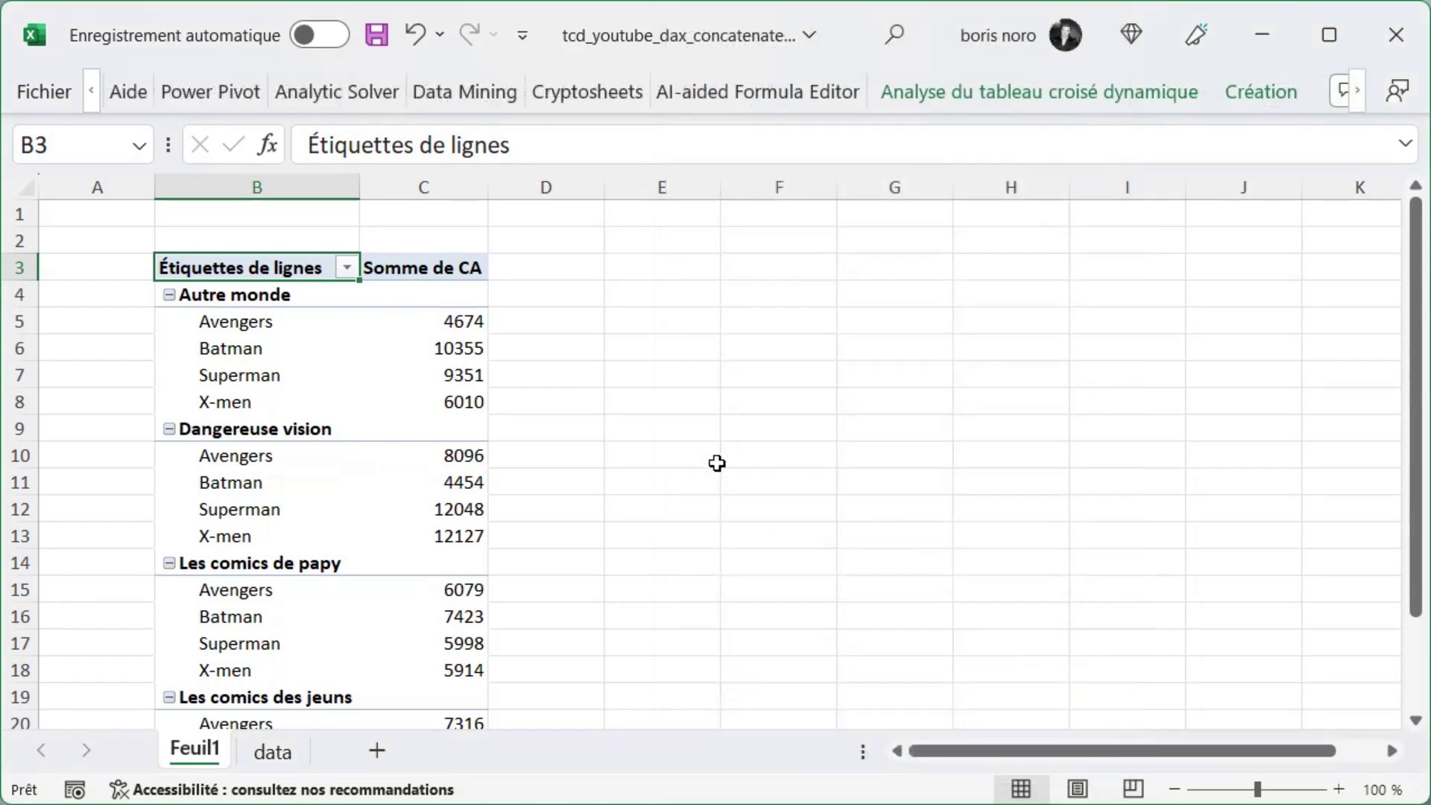
# Step: Create a new measure on the Comics table named Nom_vendeur, with the formula box ready for input
pyautogui.click(234, 106)
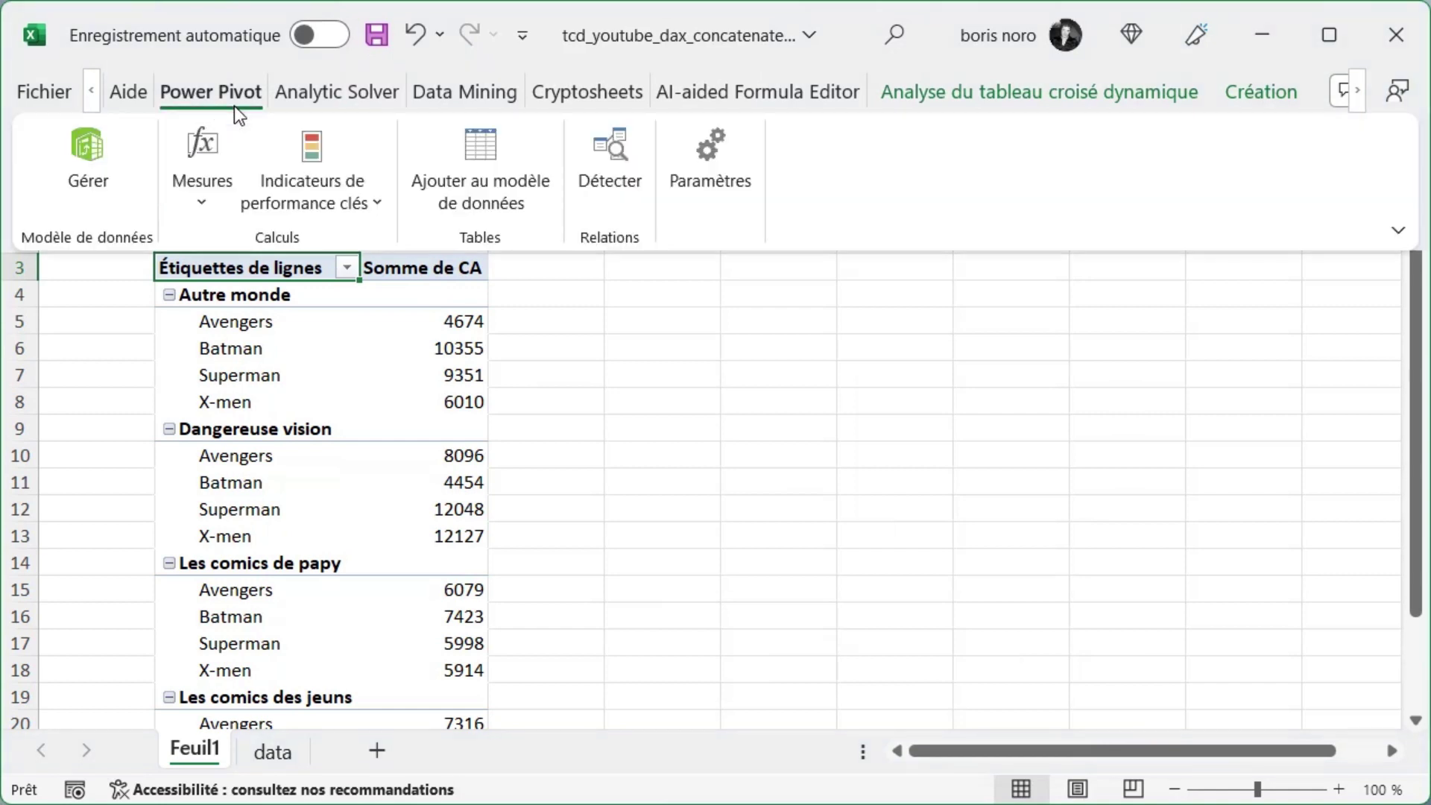
pyautogui.click(204, 216)
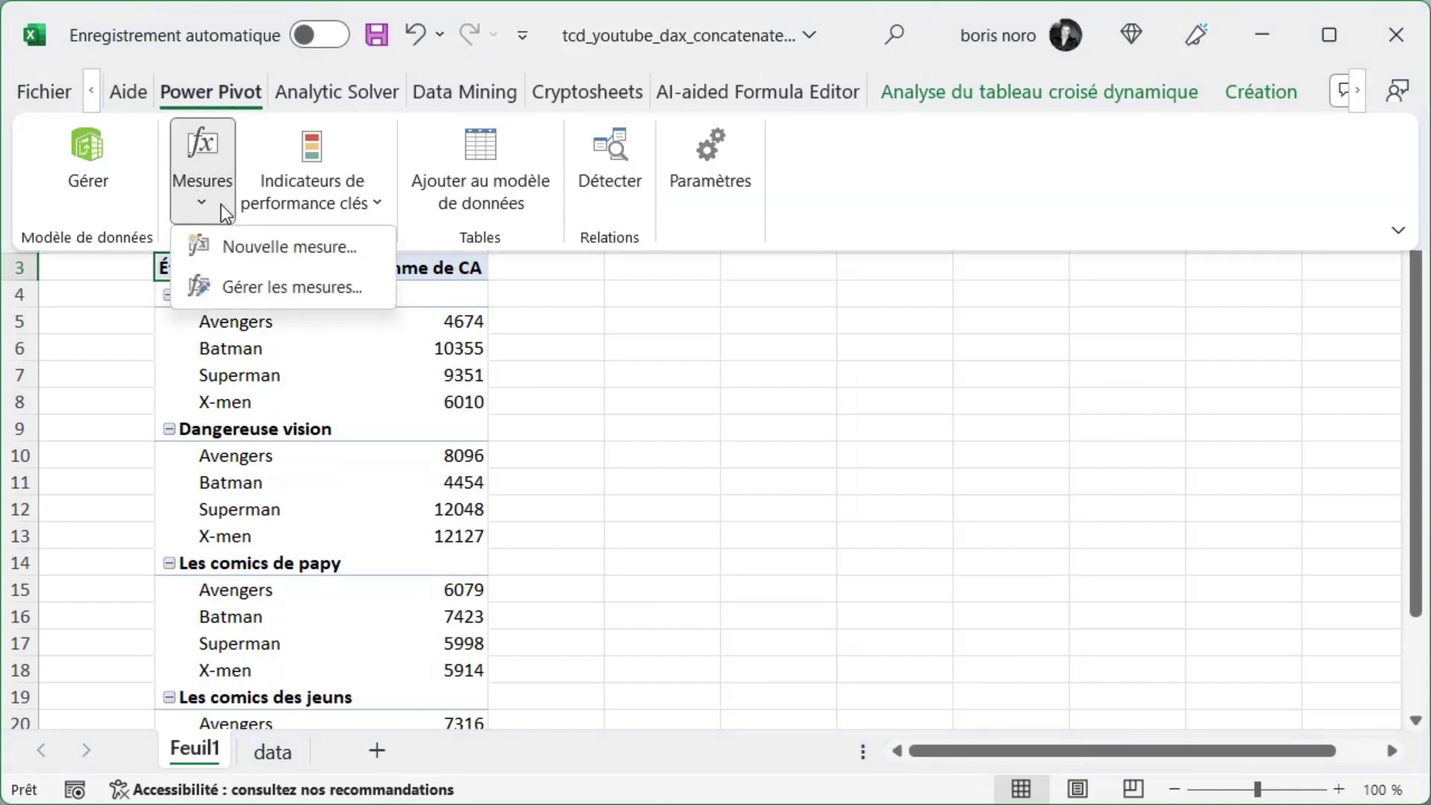
pyautogui.click(313, 257)
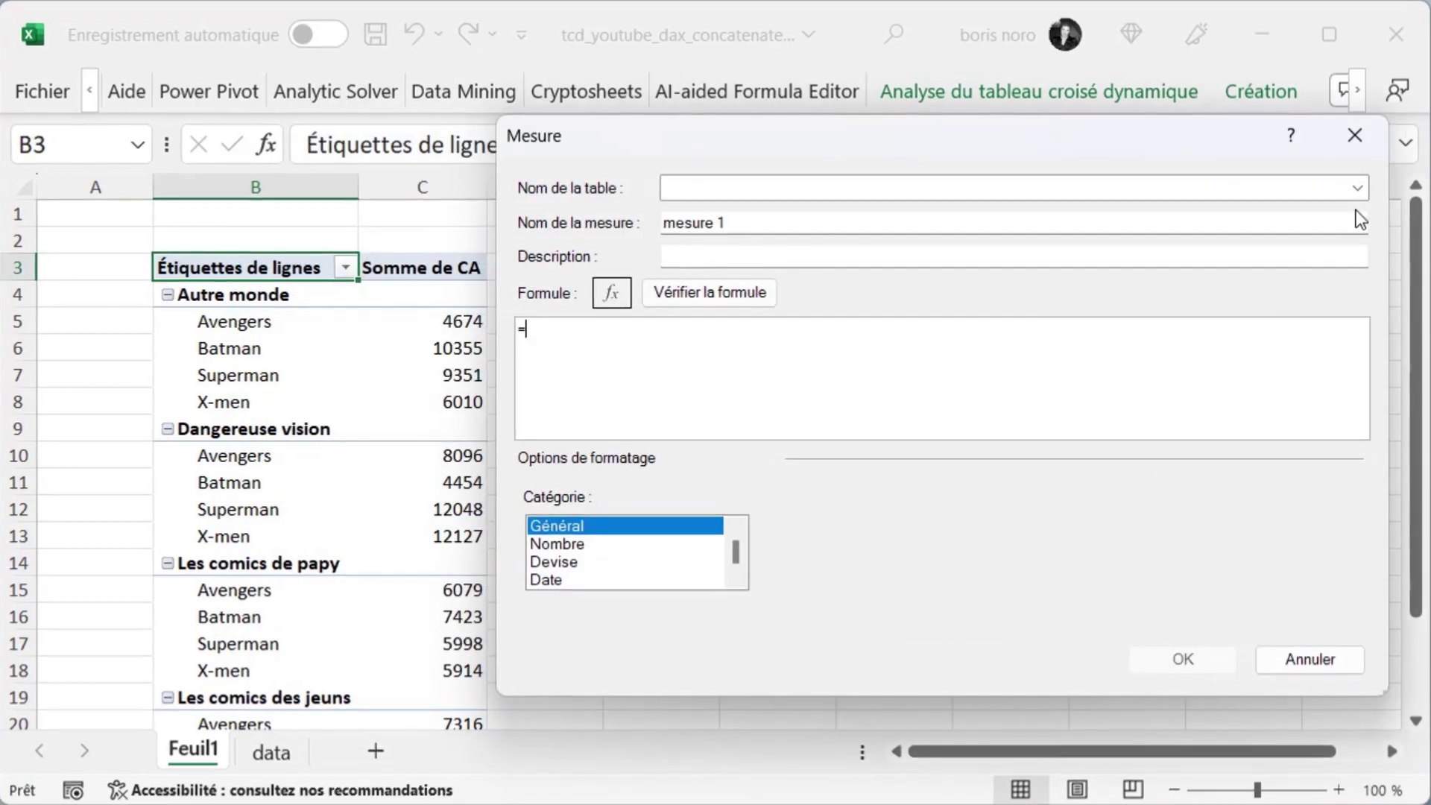
pyautogui.click(1356, 188)
pyautogui.click(1260, 200)
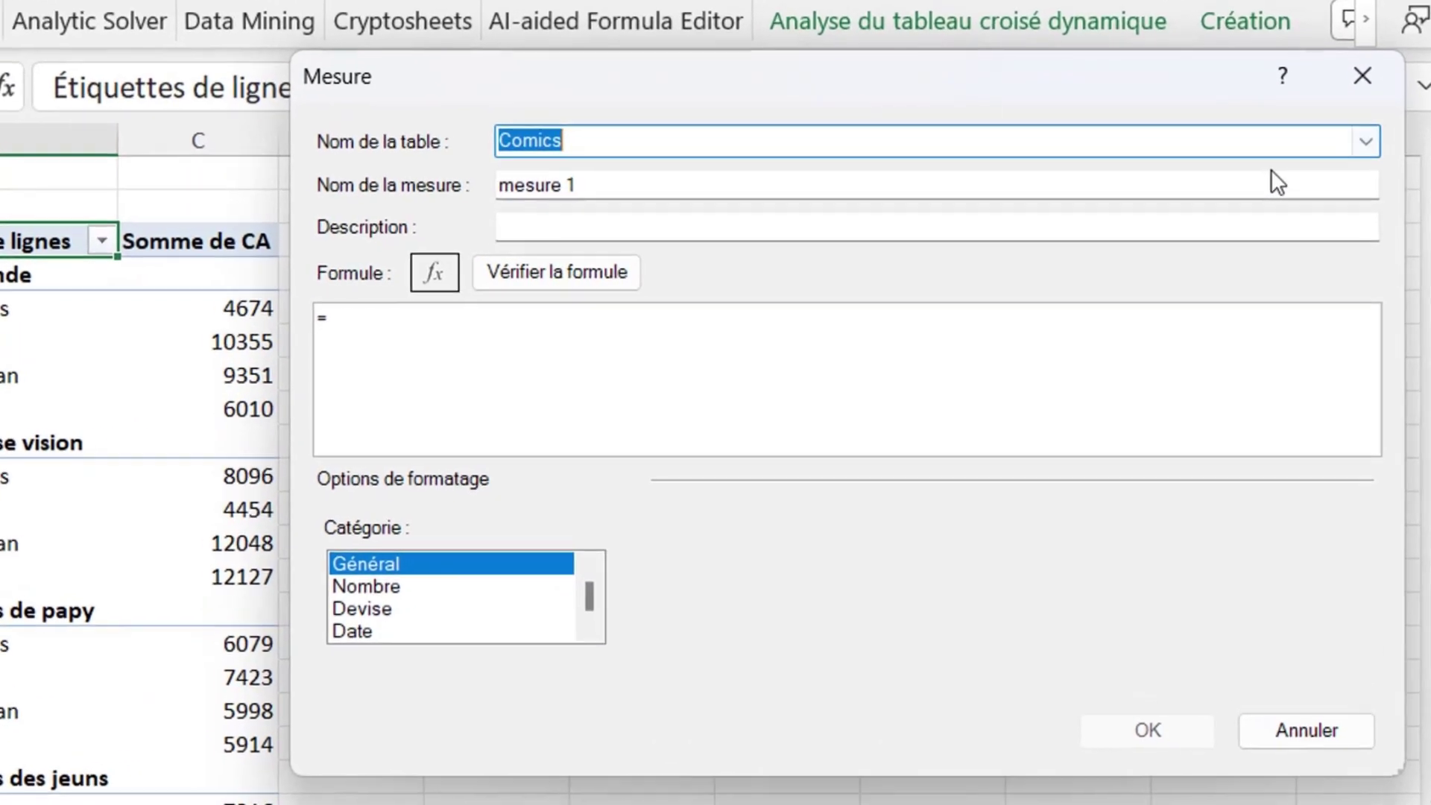
pyautogui.click(588, 177)
pyautogui.hotkey('ctrl', 'a')
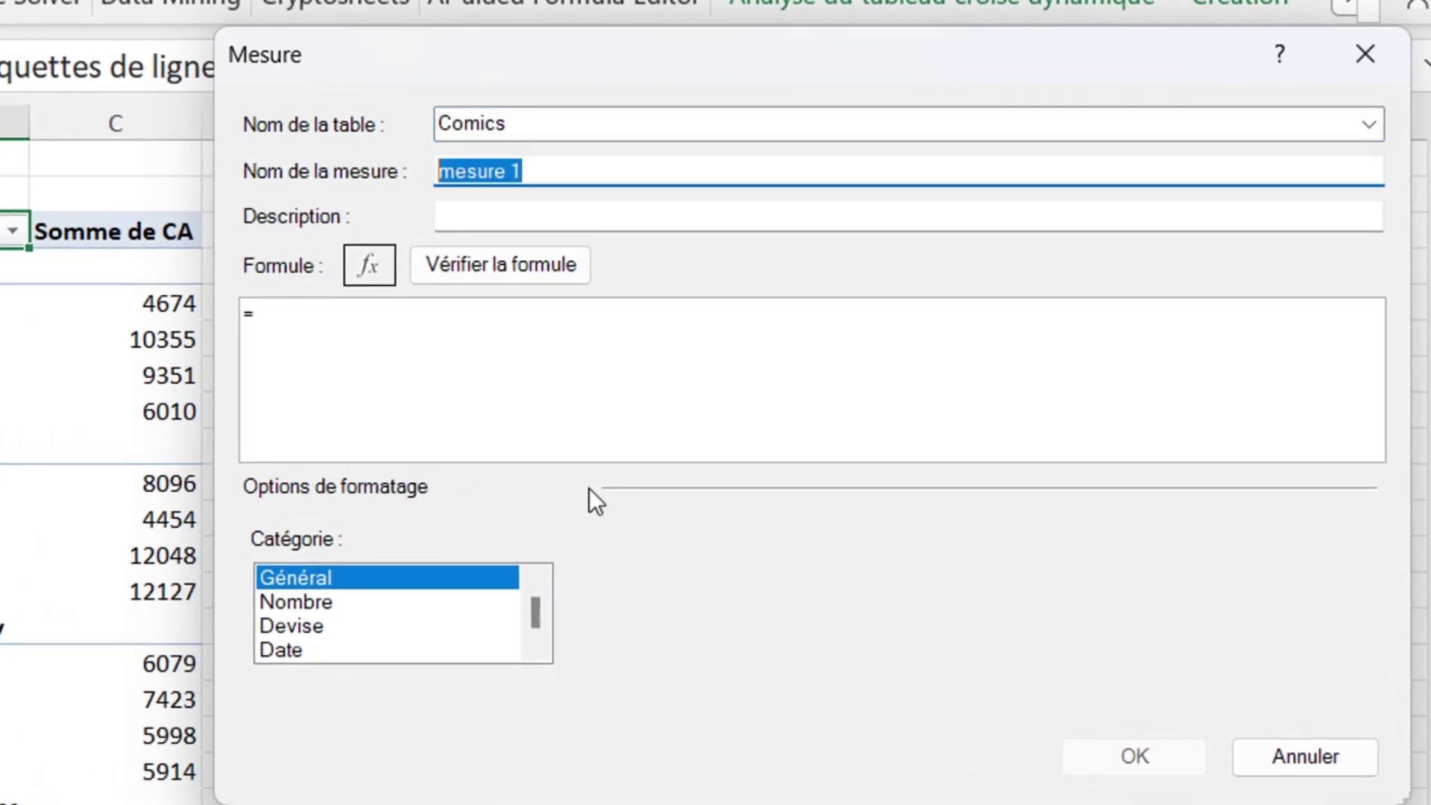
pyautogui.press('BackSpace')
pyautogui.write('Nom_vendeur')
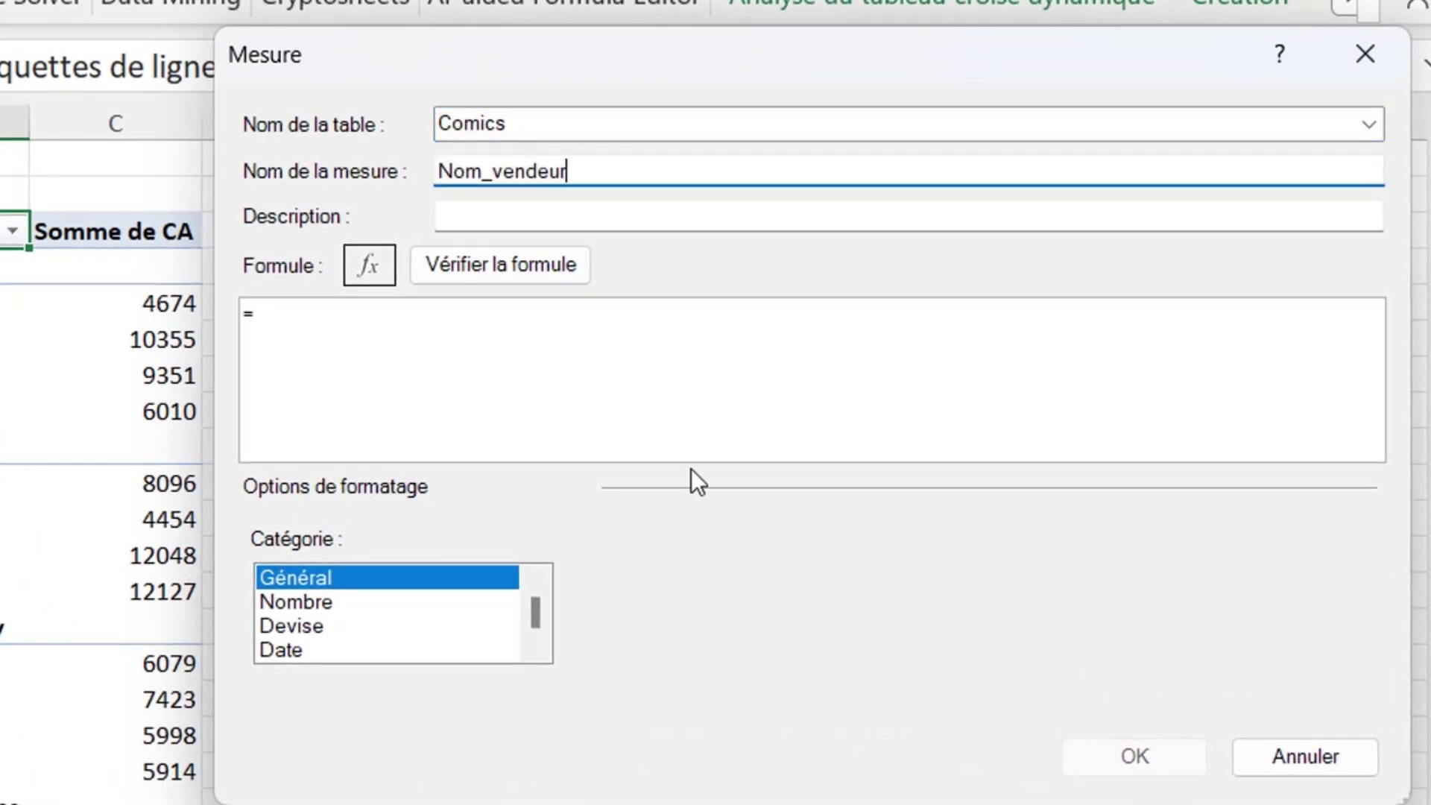
pyautogui.click(662, 375)
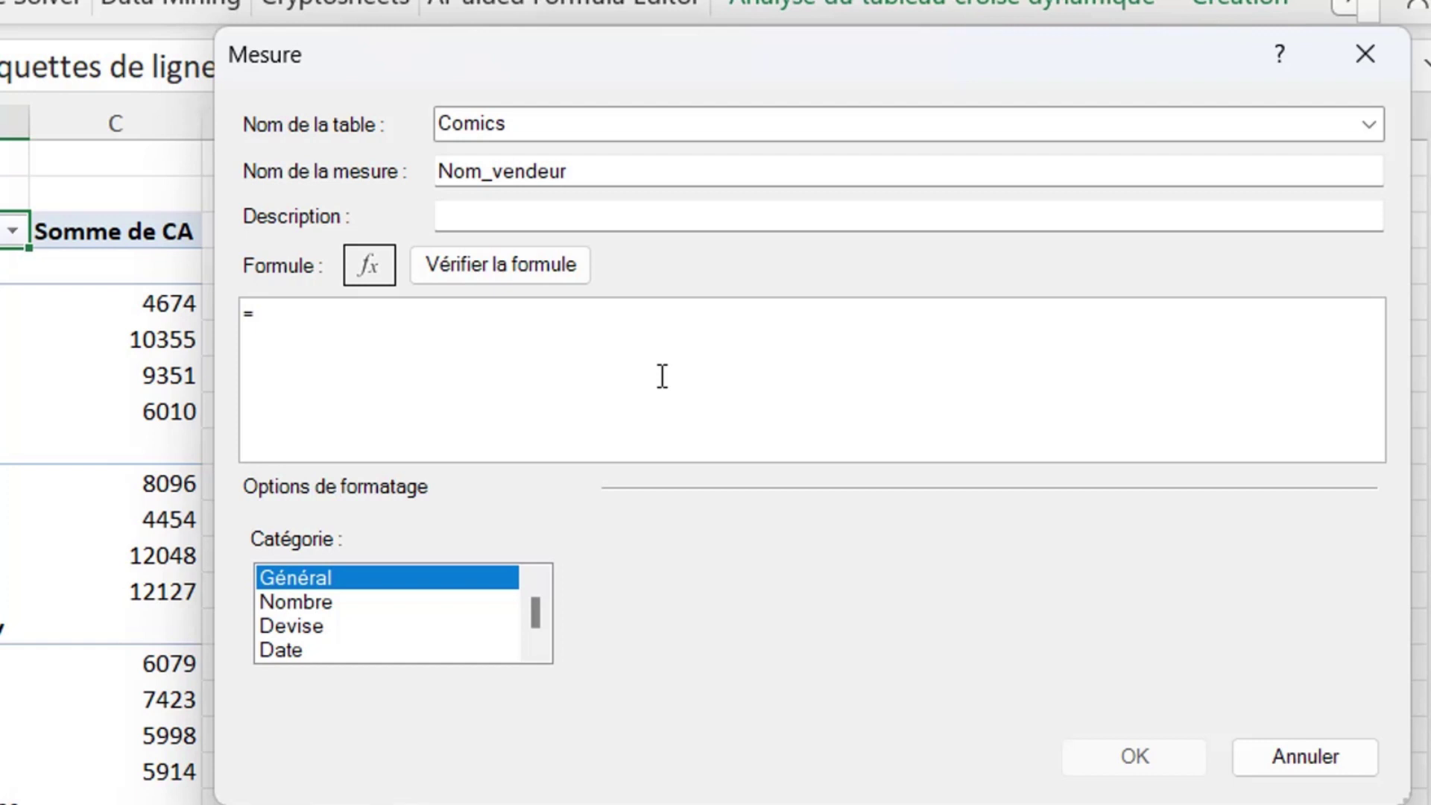
# Step: Enter =CONCATENATEX(VALUES(Comics[Vendeur]);Comics[Vendeur];"|") as the Nom_vendeur measure formula, using autocomplete
pyautogui.write('CONCATENATEX(')
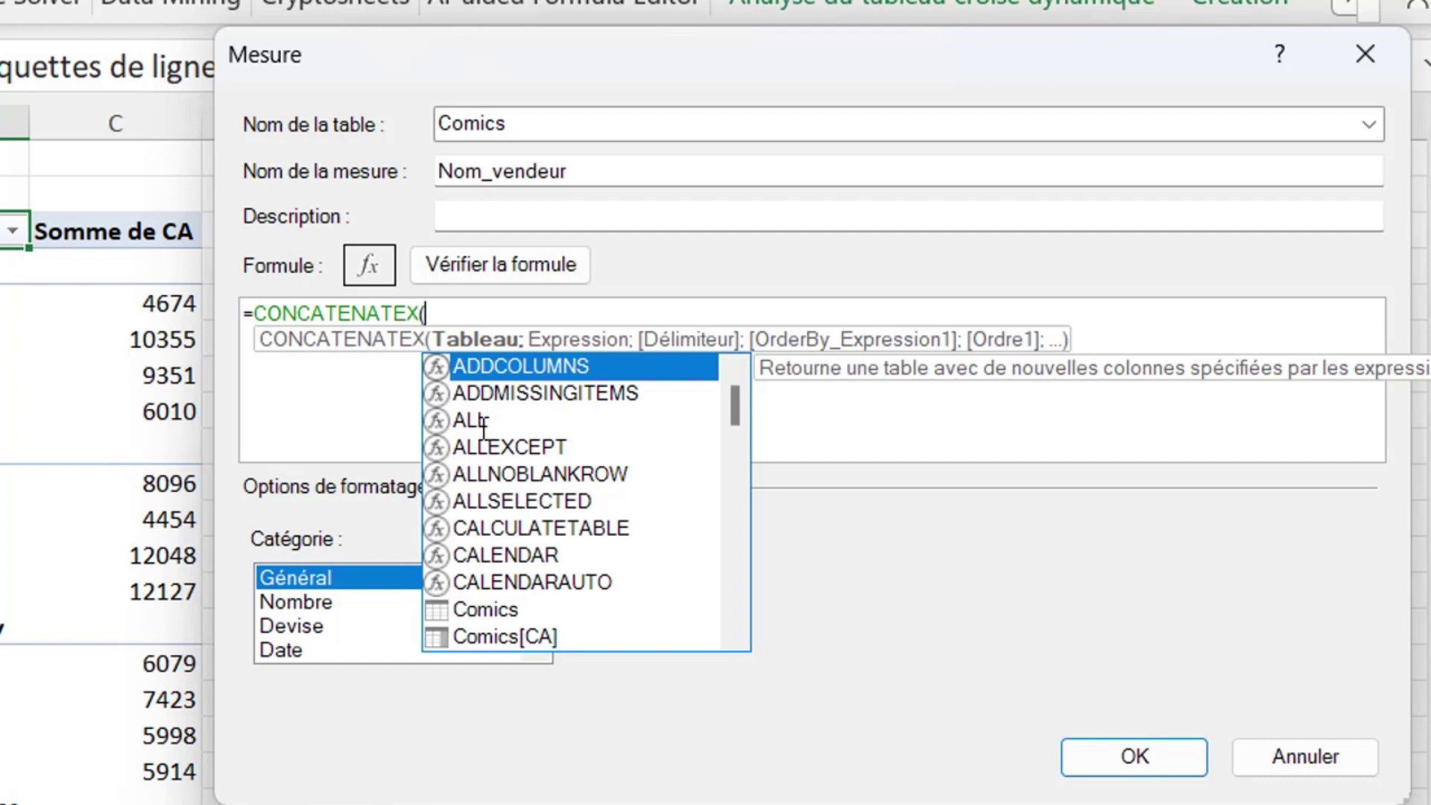
pyautogui.write('V')
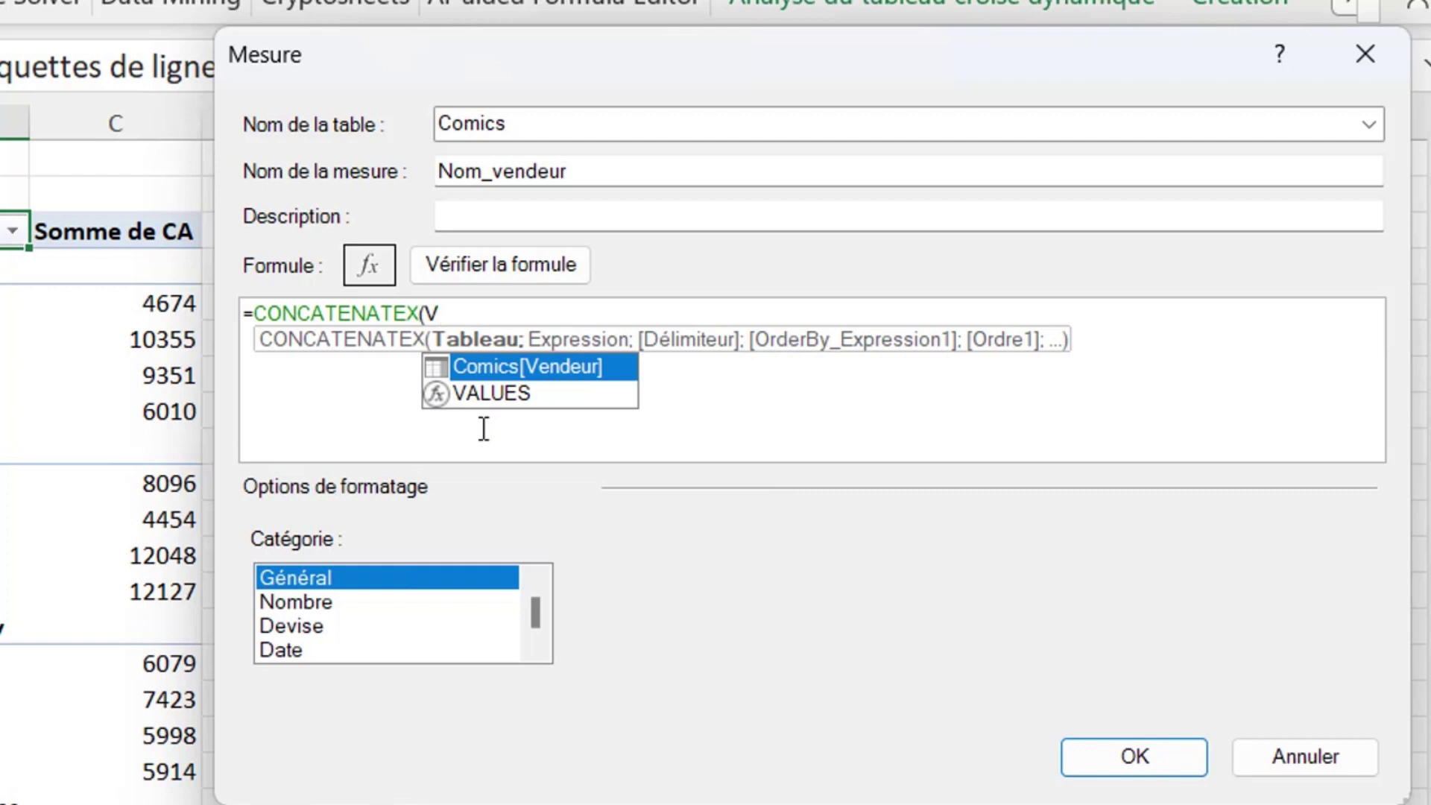
pyautogui.write('AL')
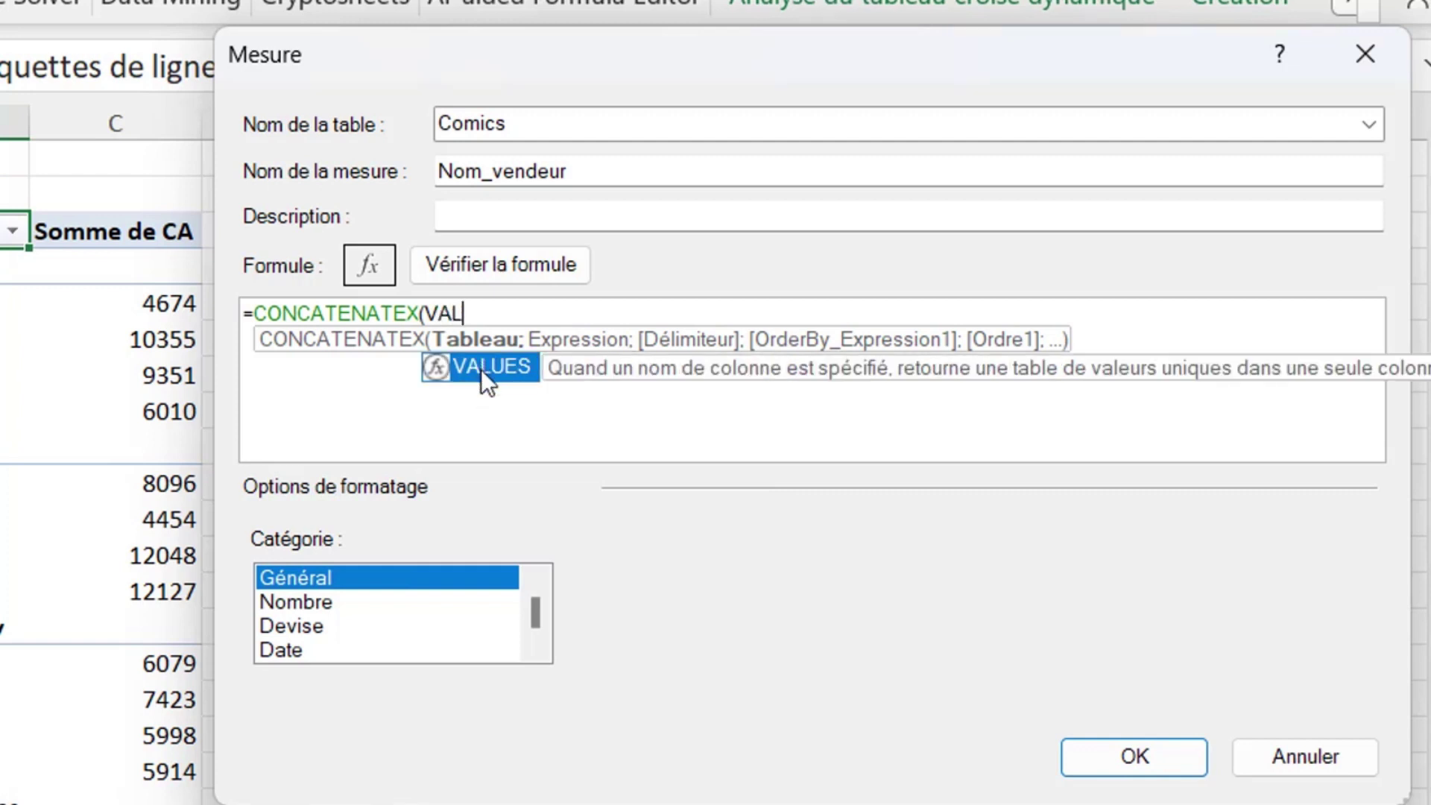
pyautogui.doubleClick(482, 373)
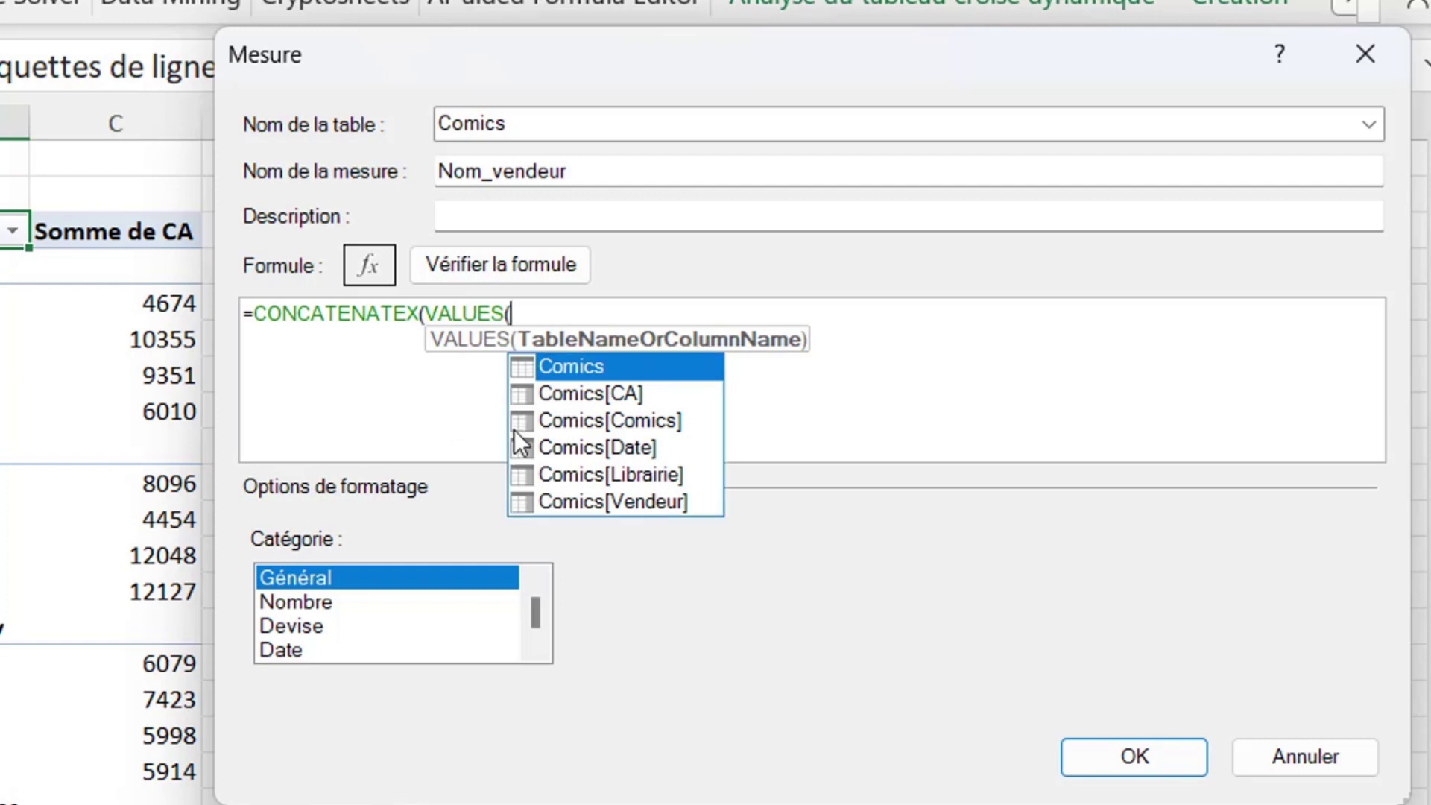
pyautogui.doubleClick(590, 504)
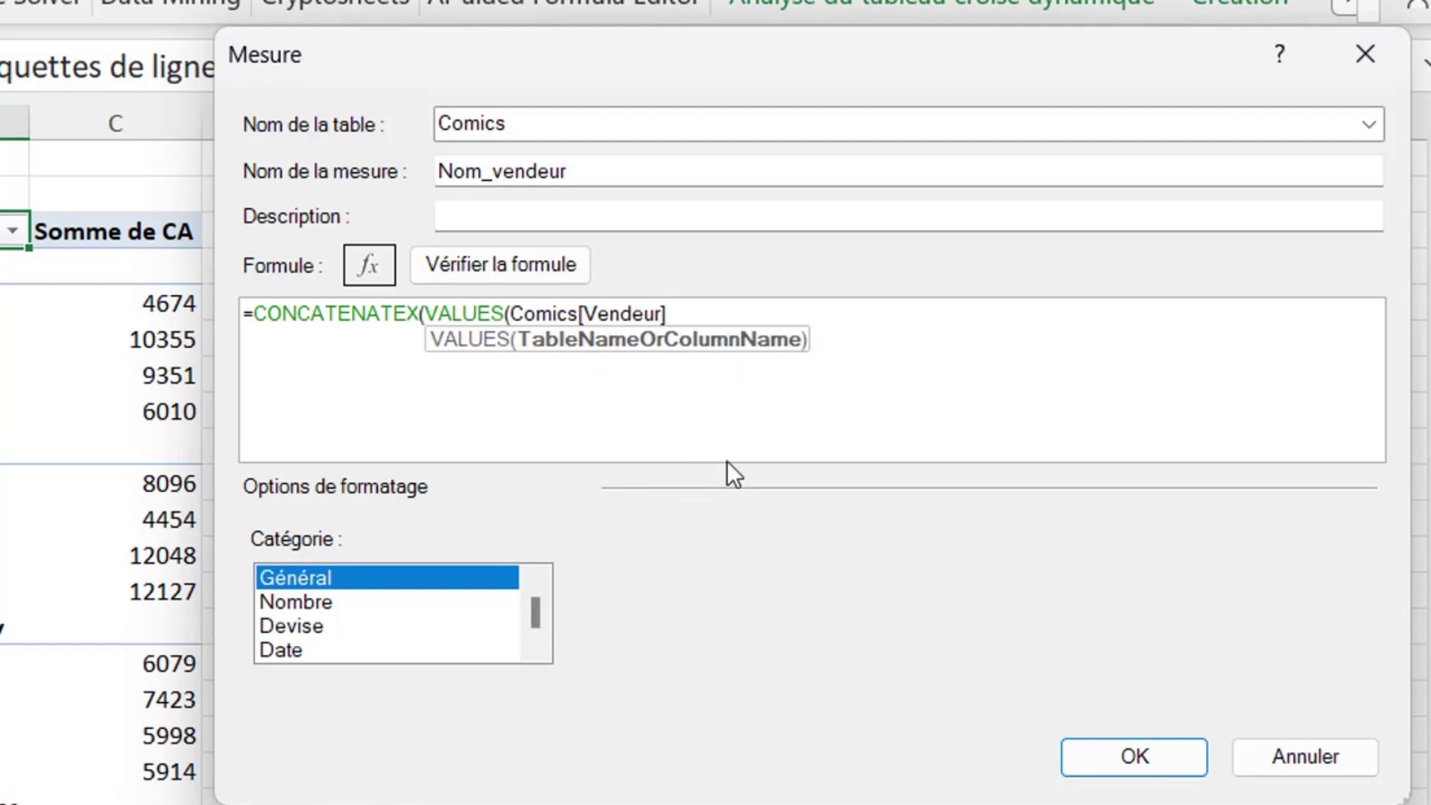
pyautogui.write(');')
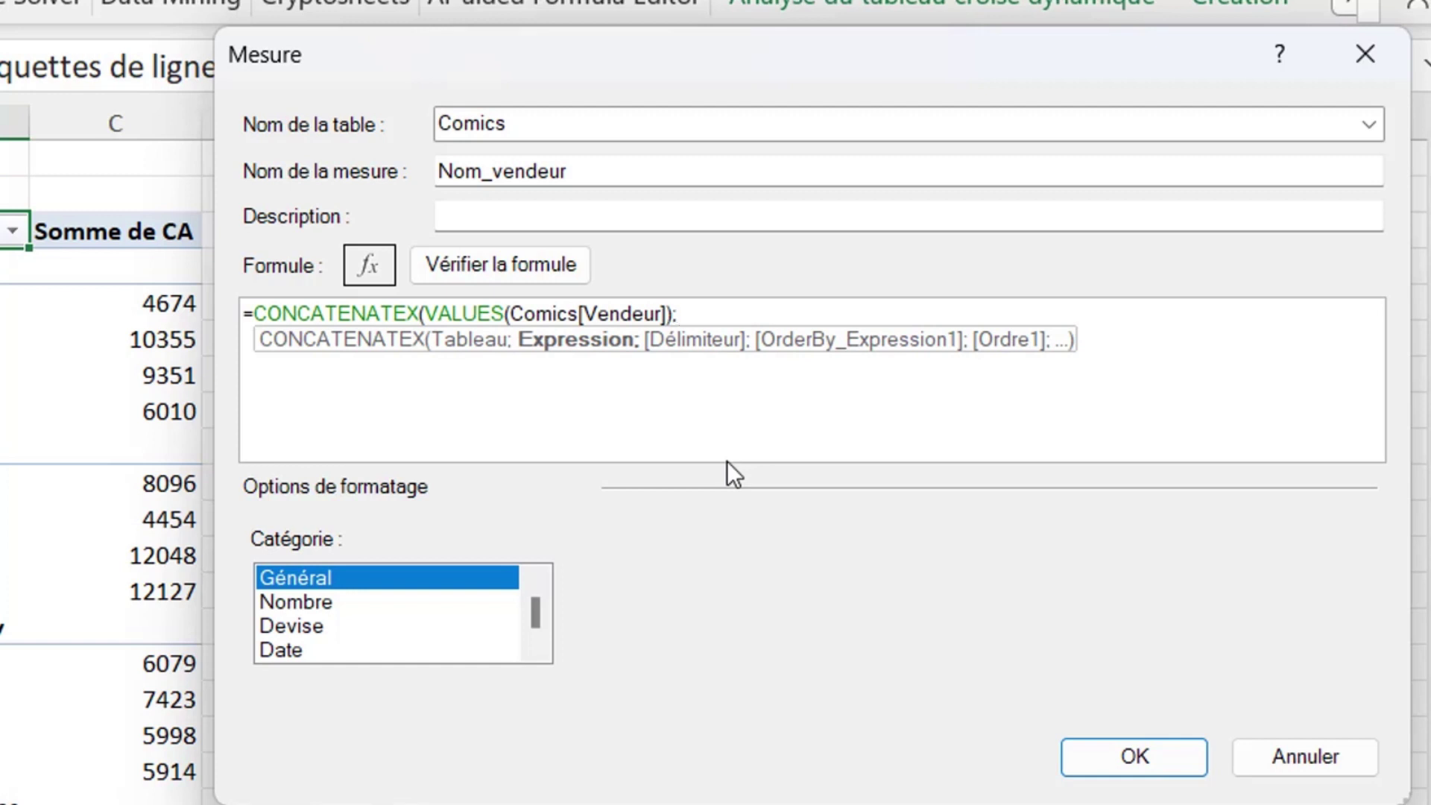
pyautogui.write('com')
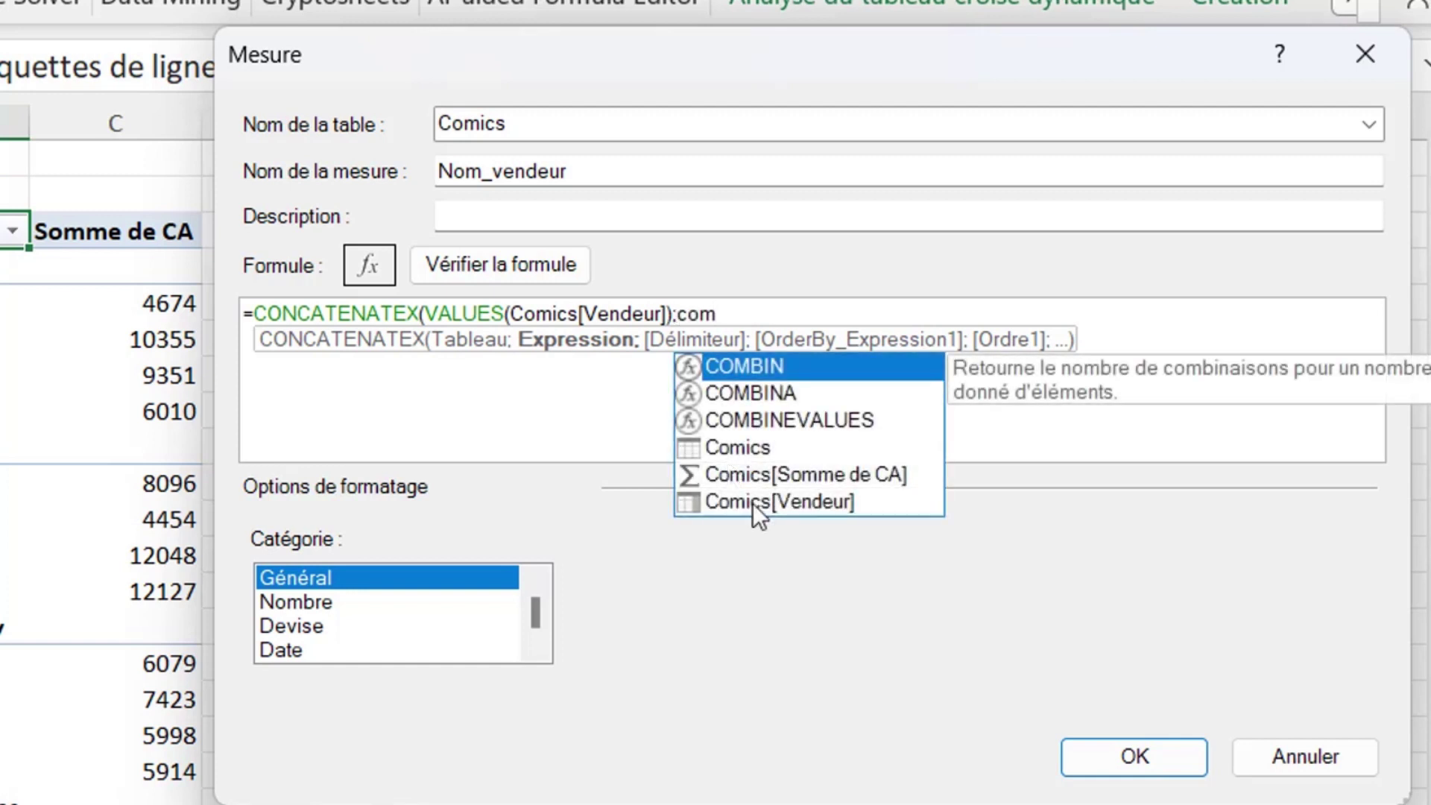
pyautogui.click(753, 502)
pyautogui.doubleClick(752, 503)
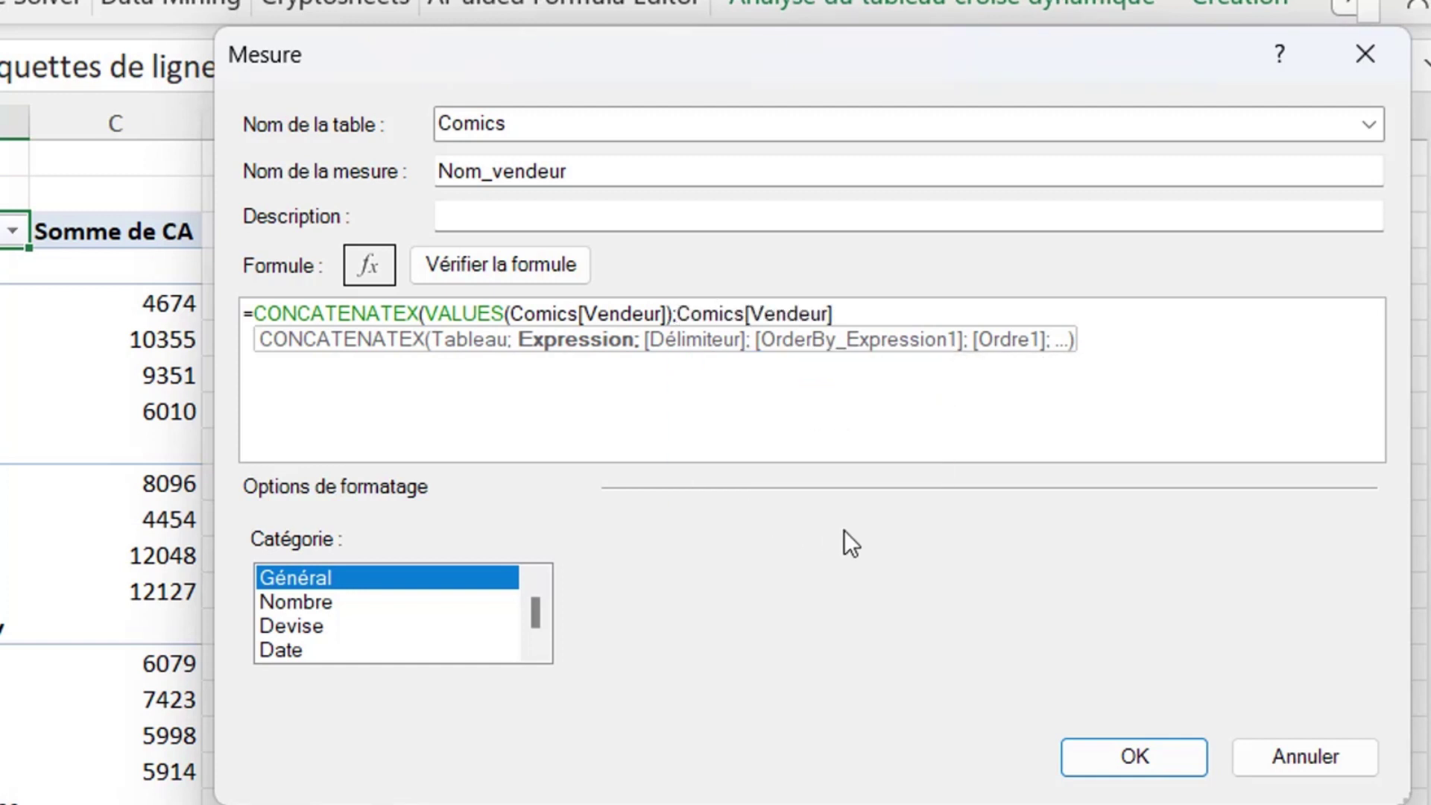
pyautogui.write(';')
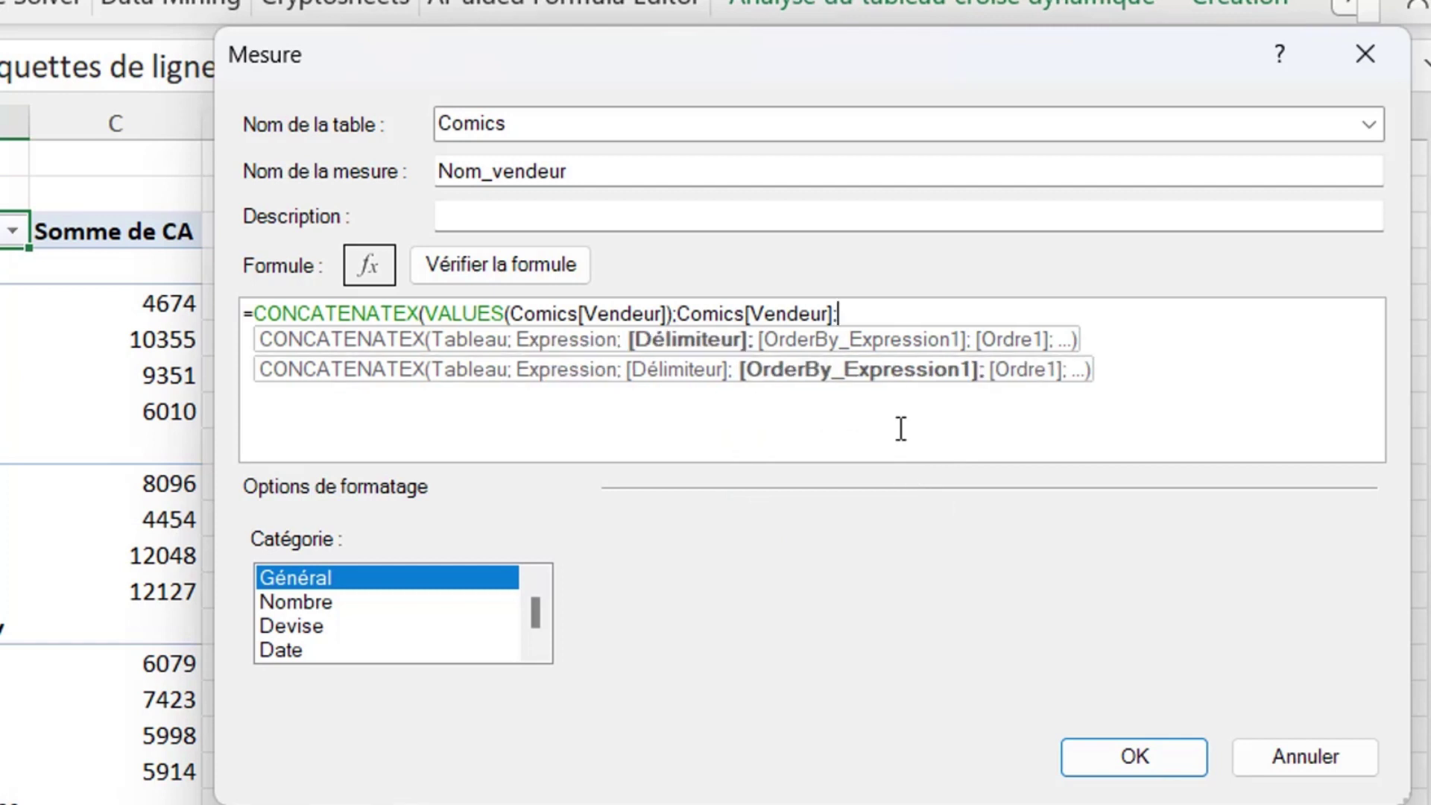
pyautogui.write('"')
pyautogui.write('|')
pyautogui.write('")')
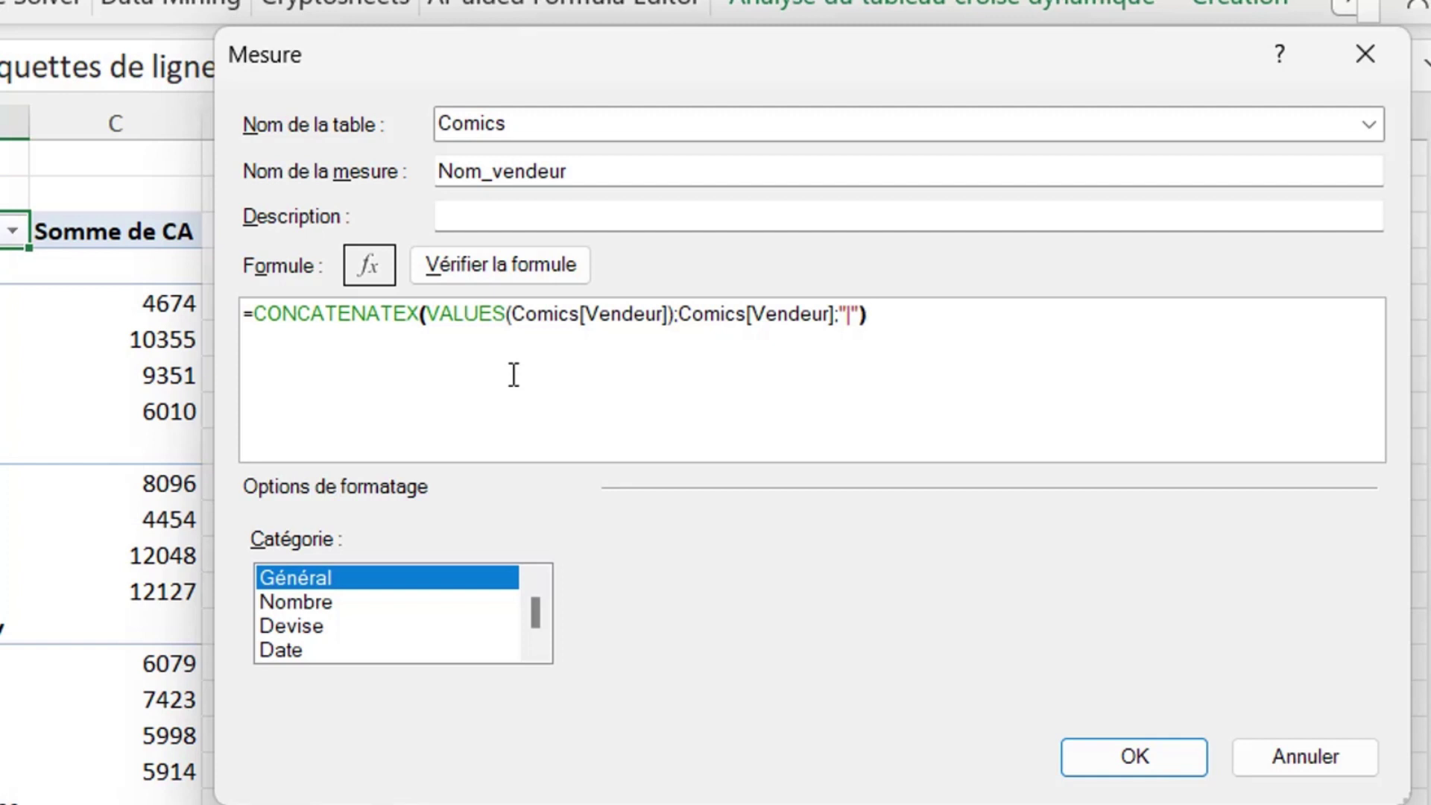
# Step: Put the VALUES, expression and "|" delimiter arguments on indented lines, then check the formula
pyautogui.click(426, 313)
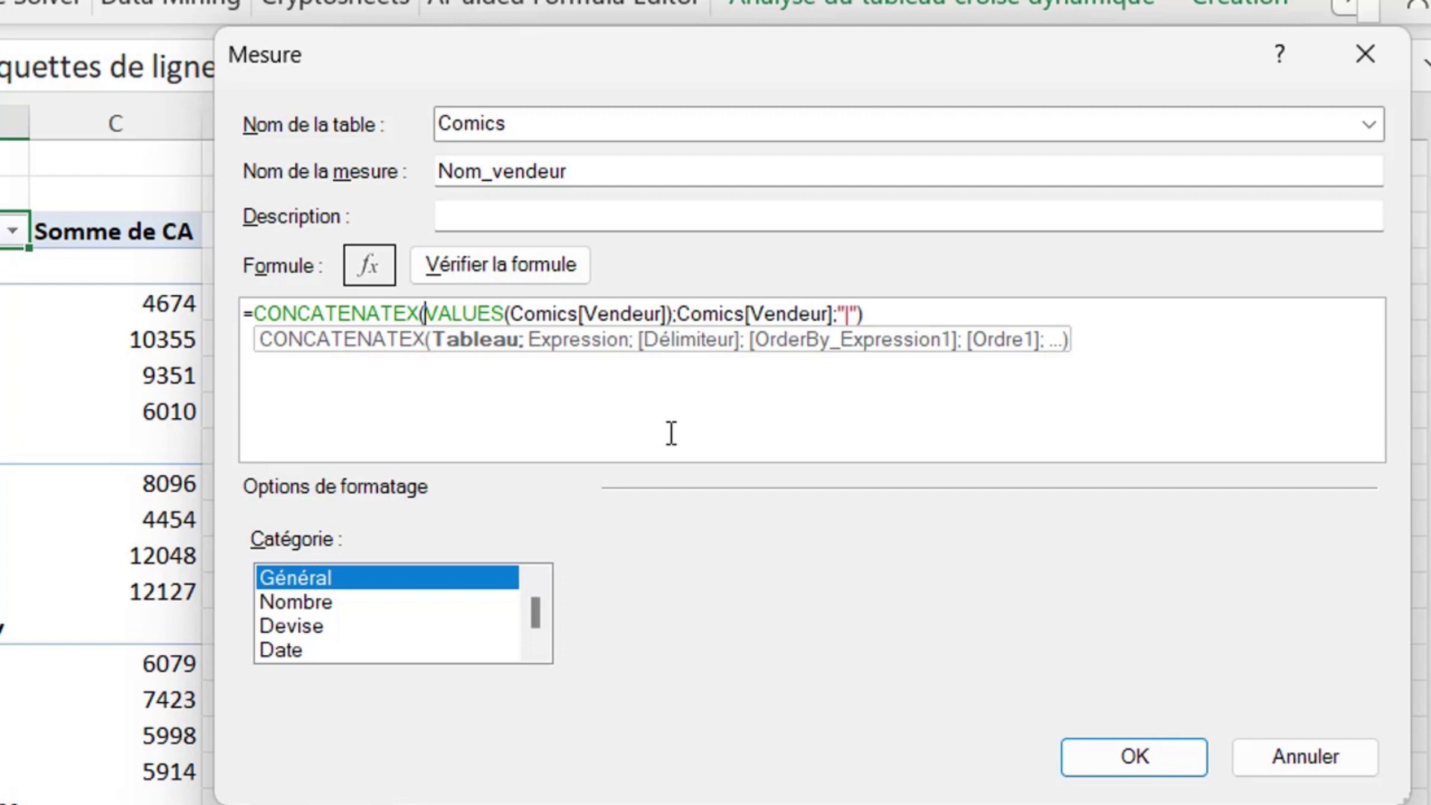
pyautogui.hotkey('shift', 'Return')
pyautogui.press('Tab')
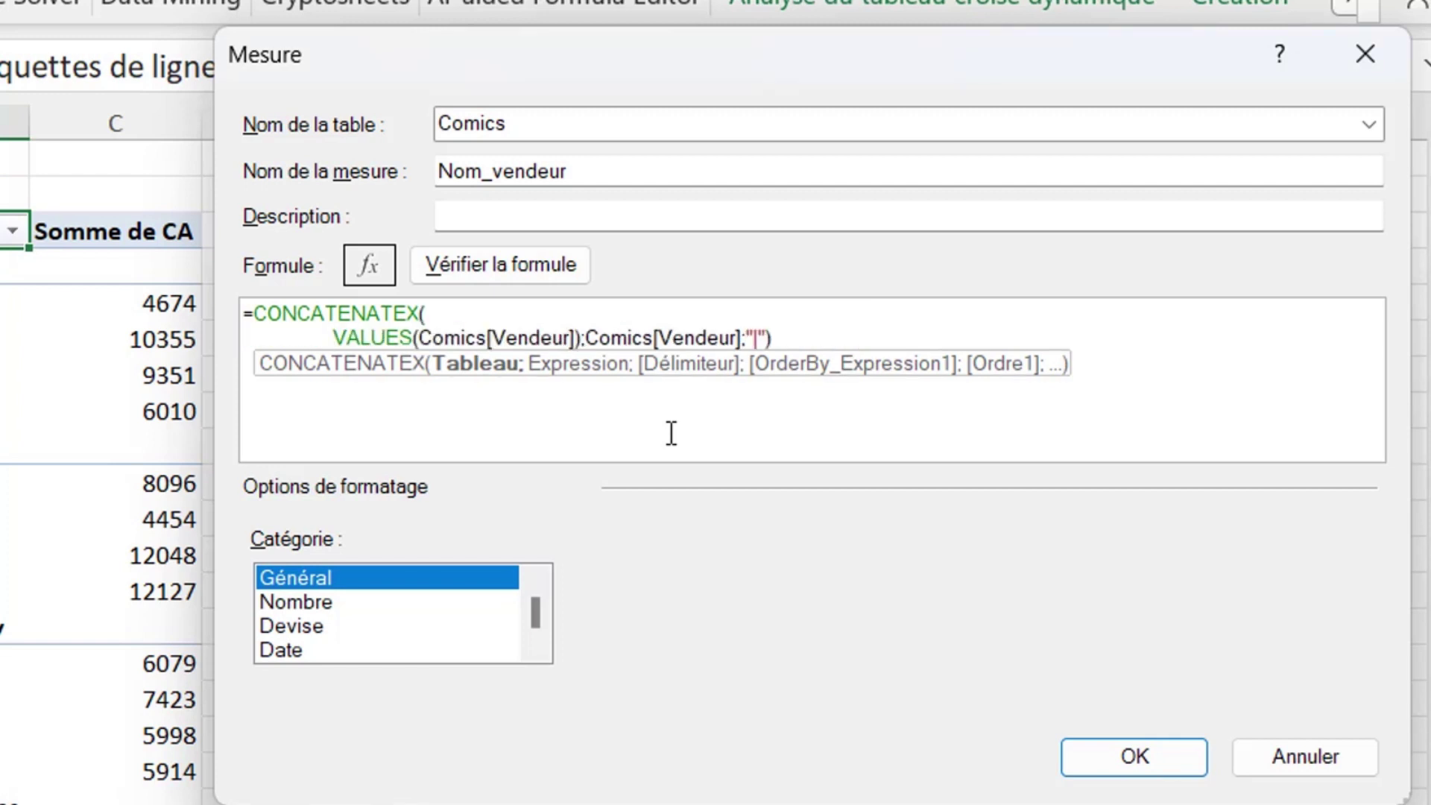
pyautogui.hotkey('ctrl', 'Right')
pyautogui.hotkey('ctrl', 'Right')
pyautogui.hotkey('ctrl', 'Right')
pyautogui.hotkey('shift', 'Return')
pyautogui.press('Tab')
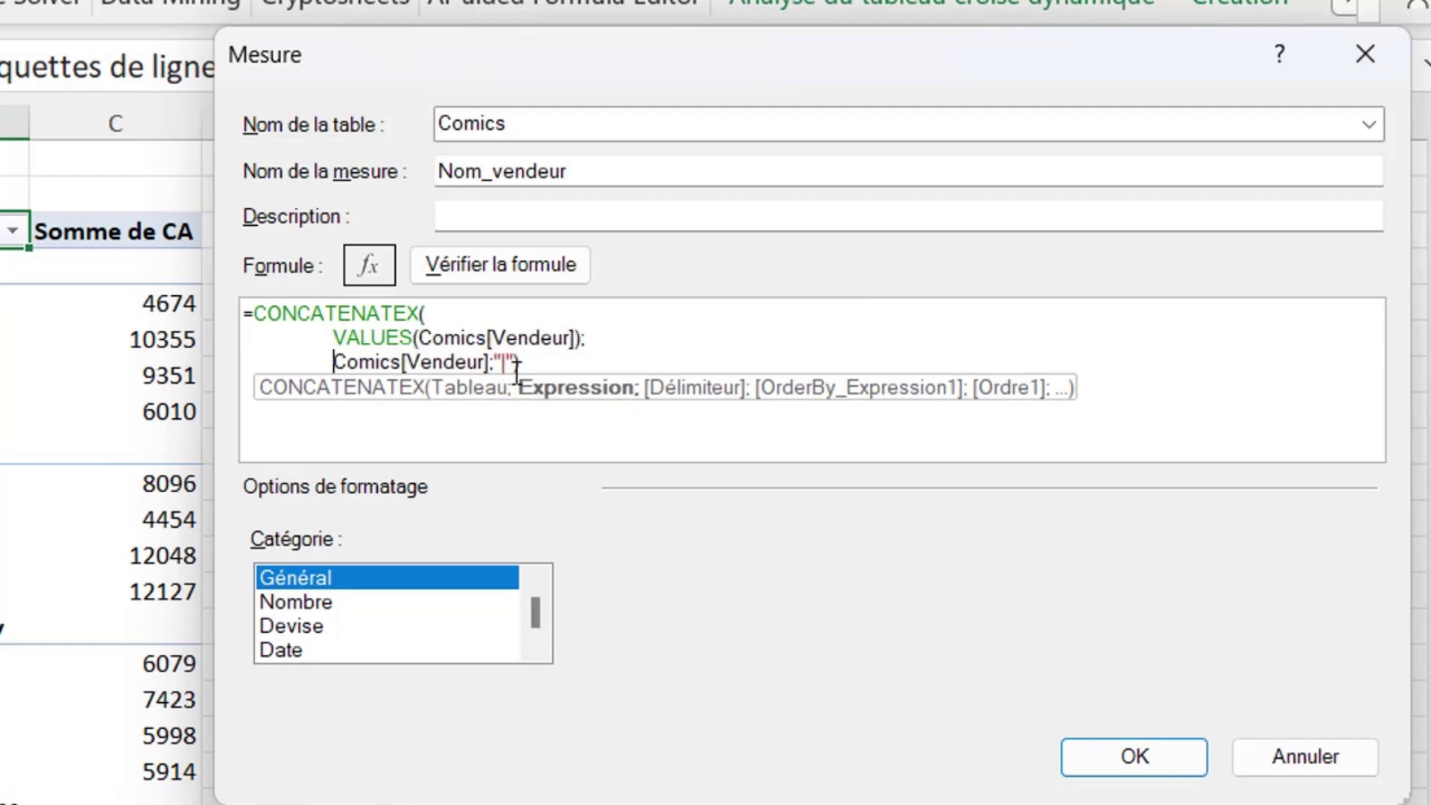
pyautogui.hotkey('ctrl', 'Right')
pyautogui.hotkey('ctrl', 'Right')
pyautogui.hotkey('ctrl', 'Right')
pyautogui.hotkey('shift', 'Return')
pyautogui.press('Tab')
pyautogui.press('End')
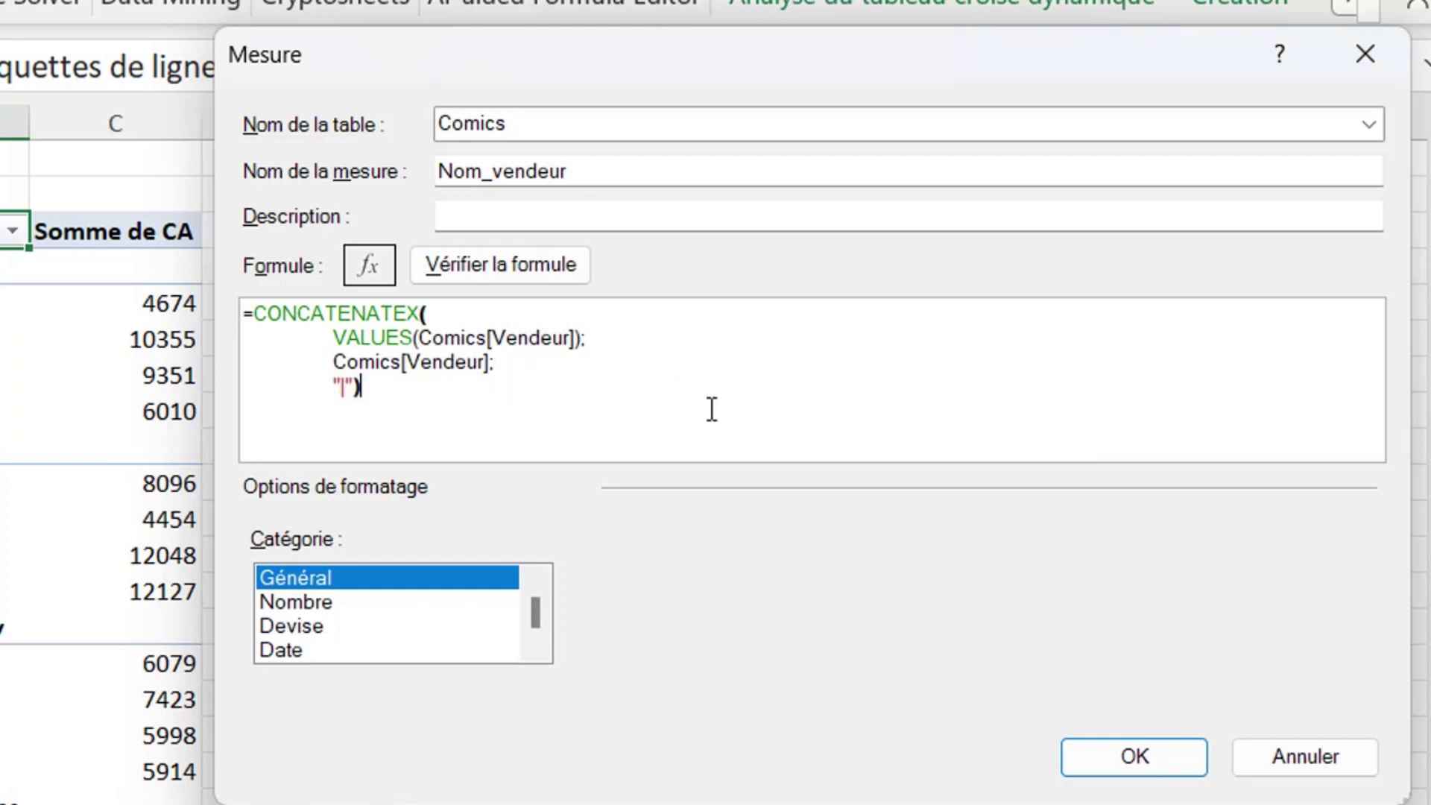
pyautogui.click(571, 275)
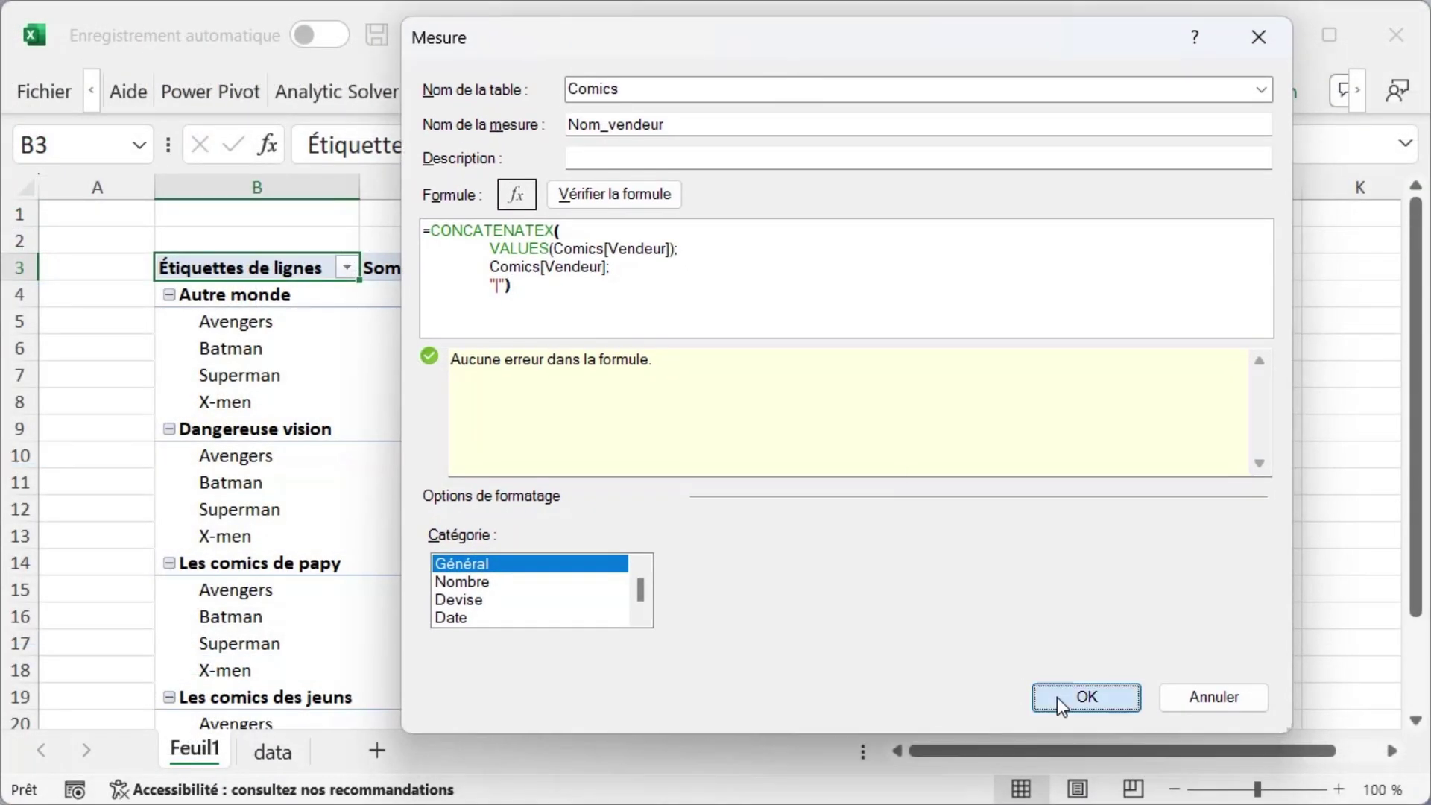
# Step: Confirm with OK to save the Nom_vendeur measure and return to the Feuil1 pivot table
pyautogui.click(1087, 697)
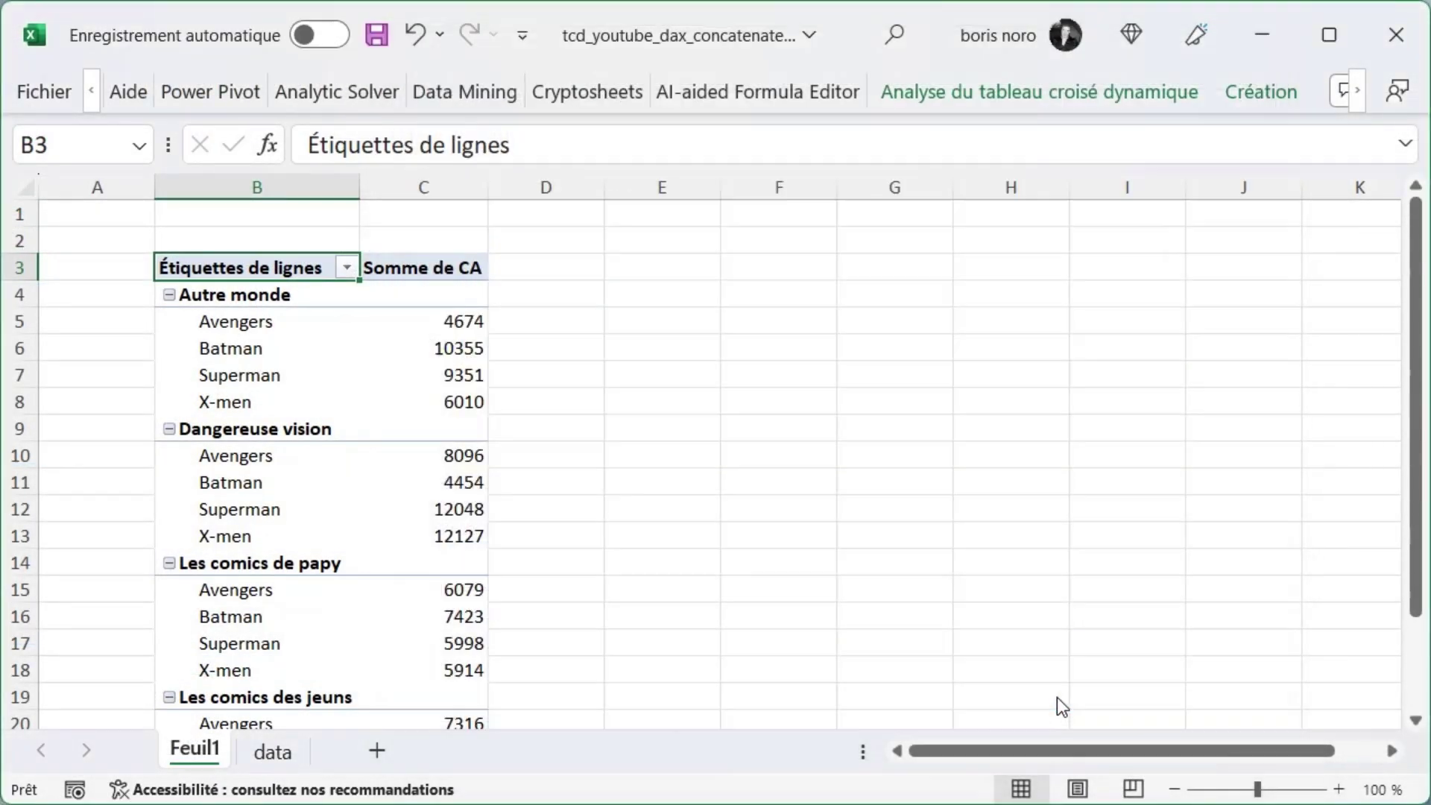